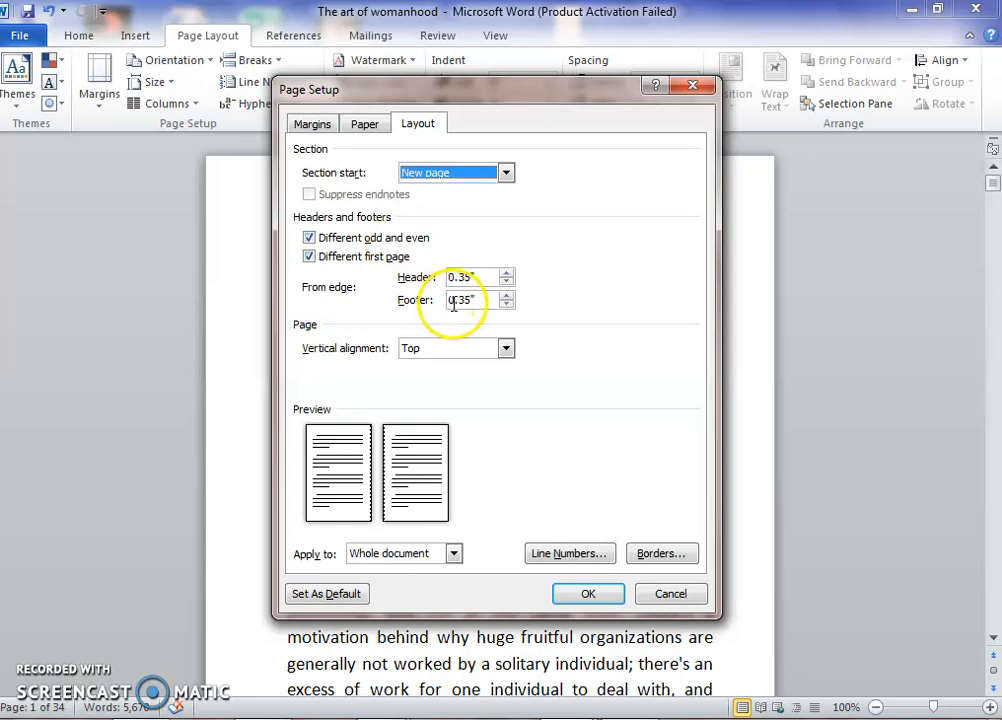
# Step: Review the paper and margin settings in Page Setup and apply the setup to the whole document
pyautogui.click(364, 123)
pyautogui.click(313, 124)
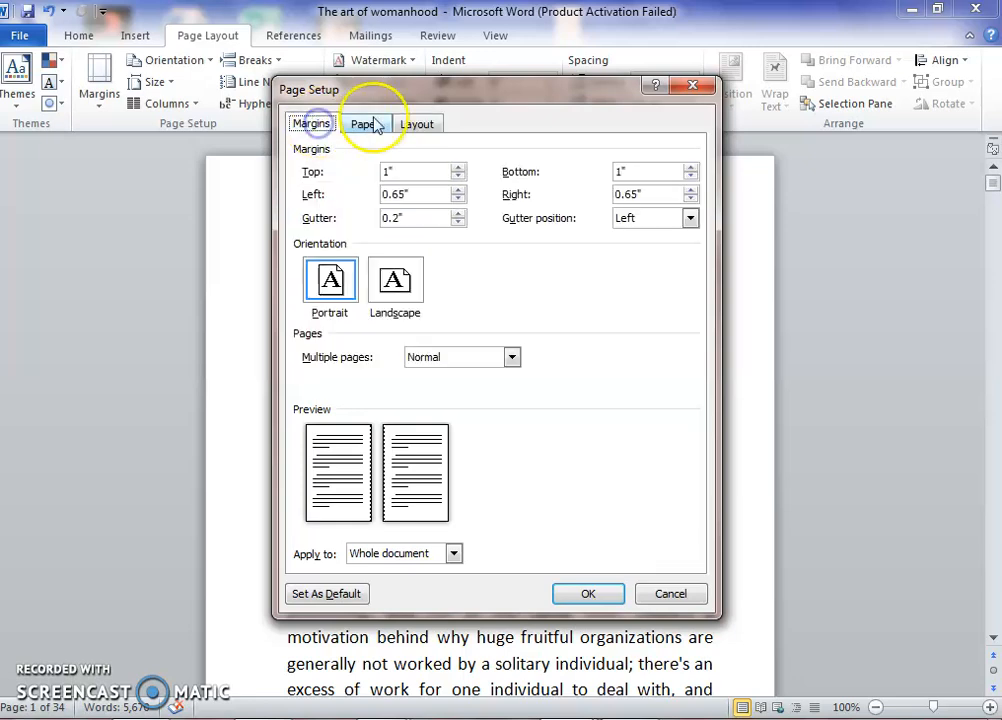
pyautogui.click(594, 594)
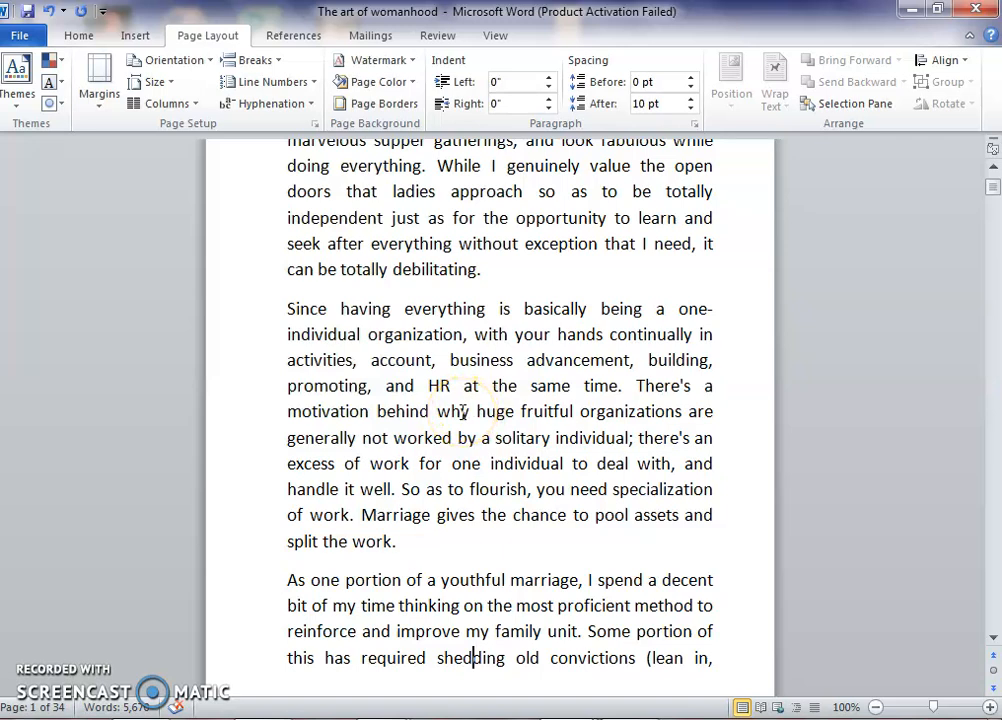
# Step: Examine the body text and page layout across the first four pages of the manuscript
pyautogui.scroll(1, 394, 425)
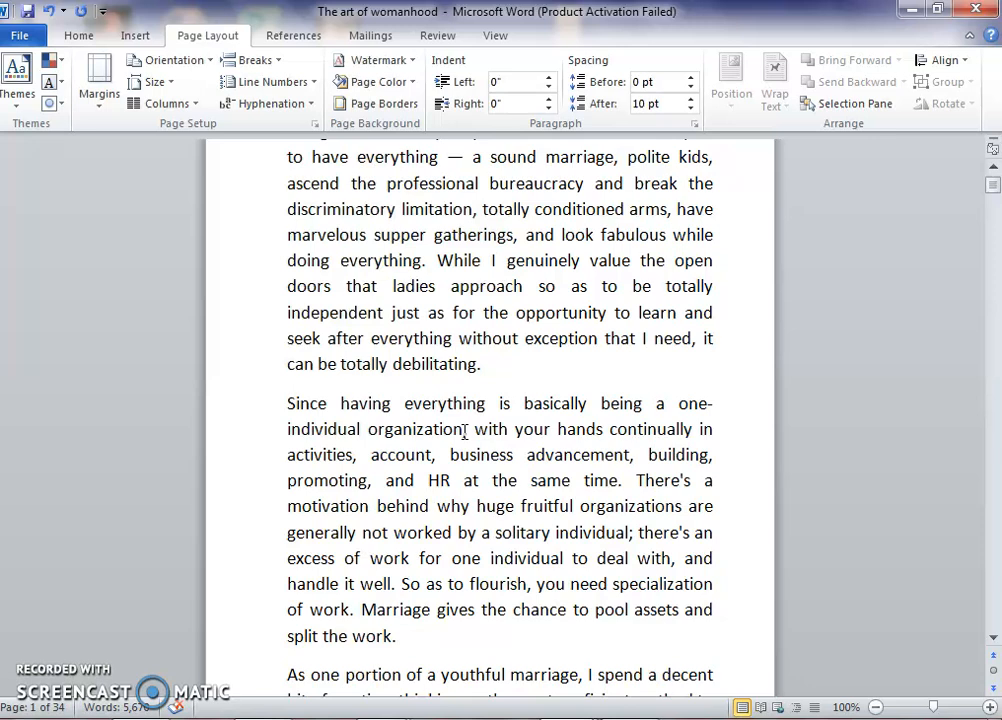
pyautogui.scroll(2, 436, 462)
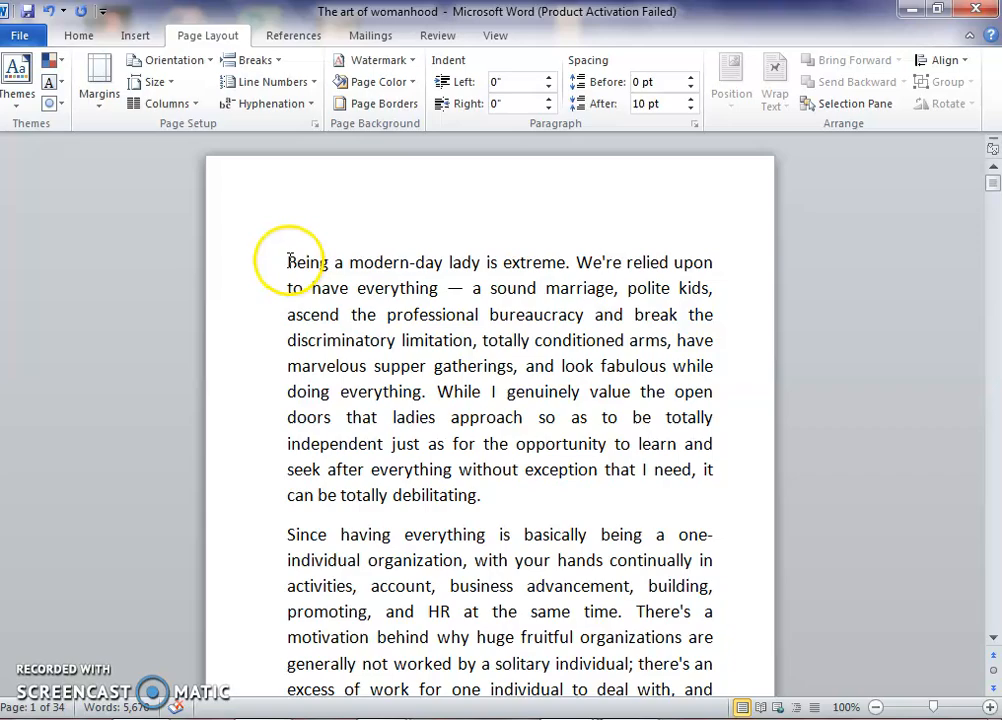
pyautogui.scroll(-18, 289, 260)
pyautogui.scroll(-7, 424, 450)
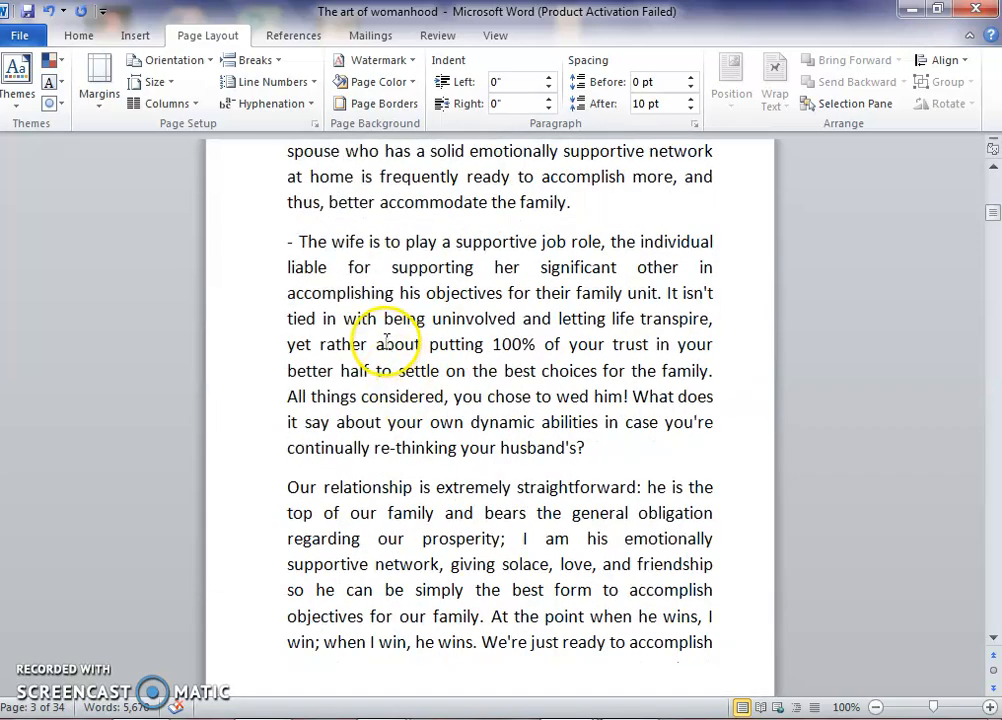
pyautogui.click(386, 343)
pyautogui.click(729, 158)
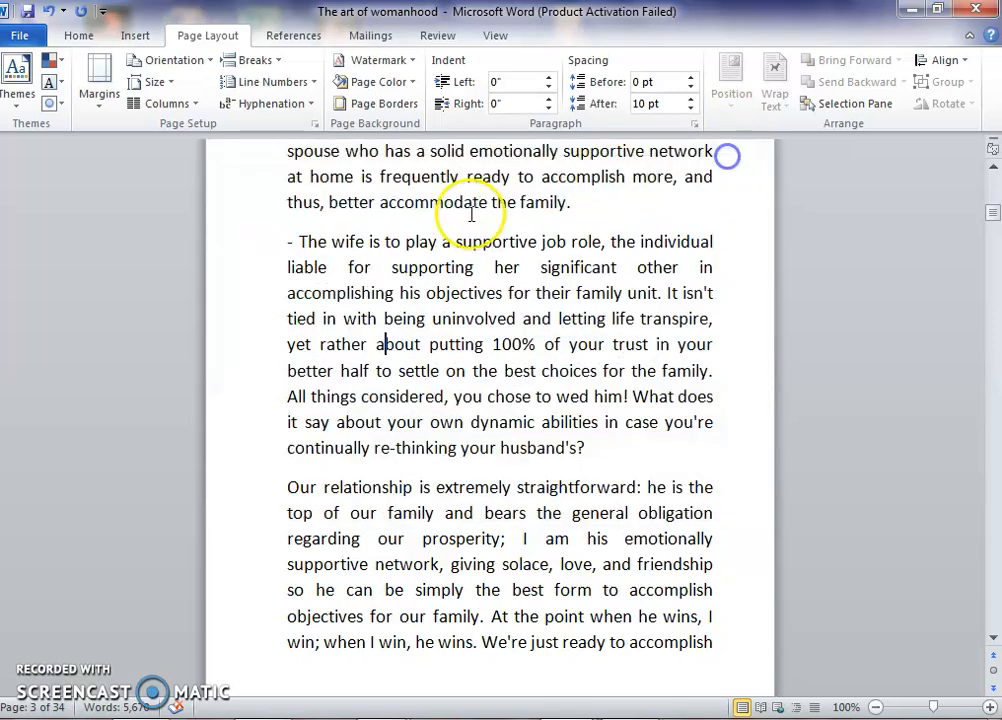
pyautogui.scroll(-7, 364, 241)
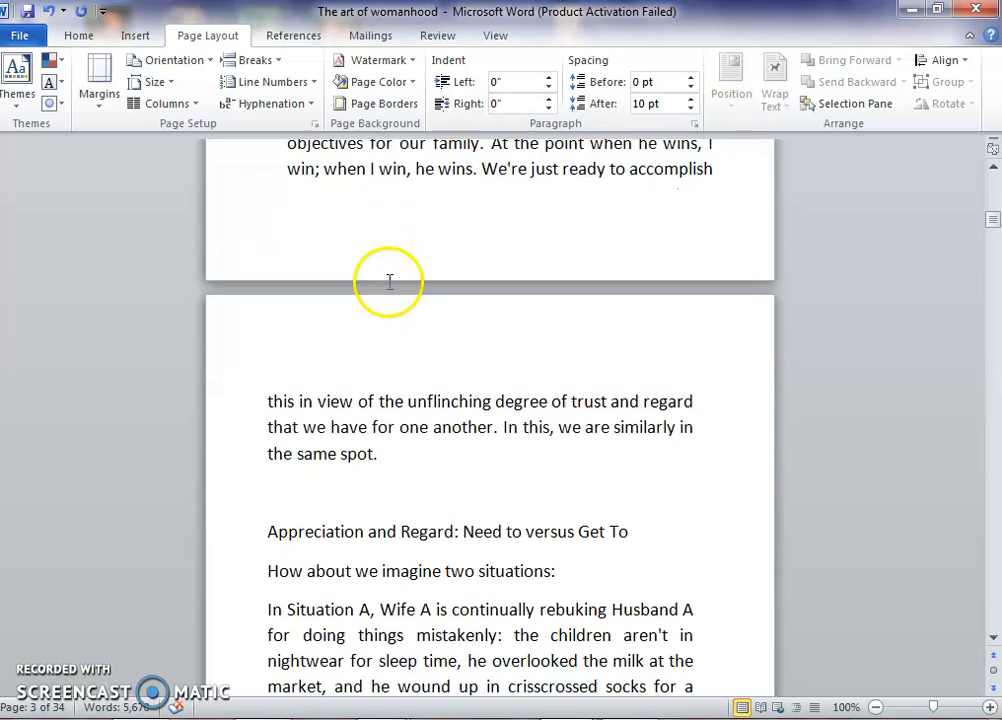
pyautogui.scroll(5, 416, 398)
pyautogui.scroll(18, 438, 365)
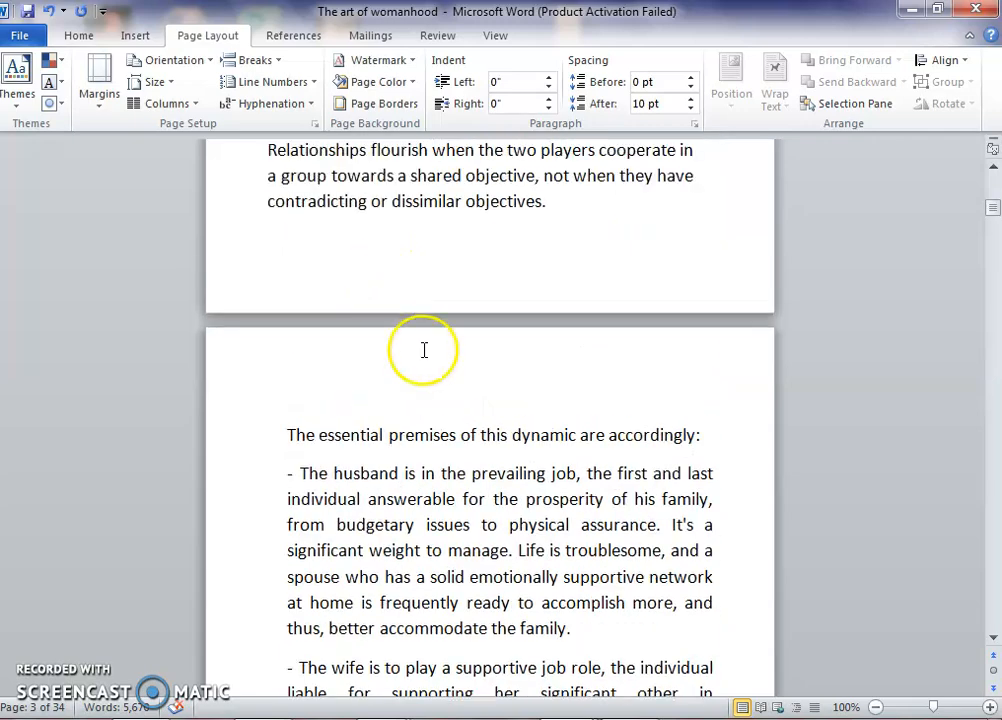
pyautogui.scroll(13, 439, 304)
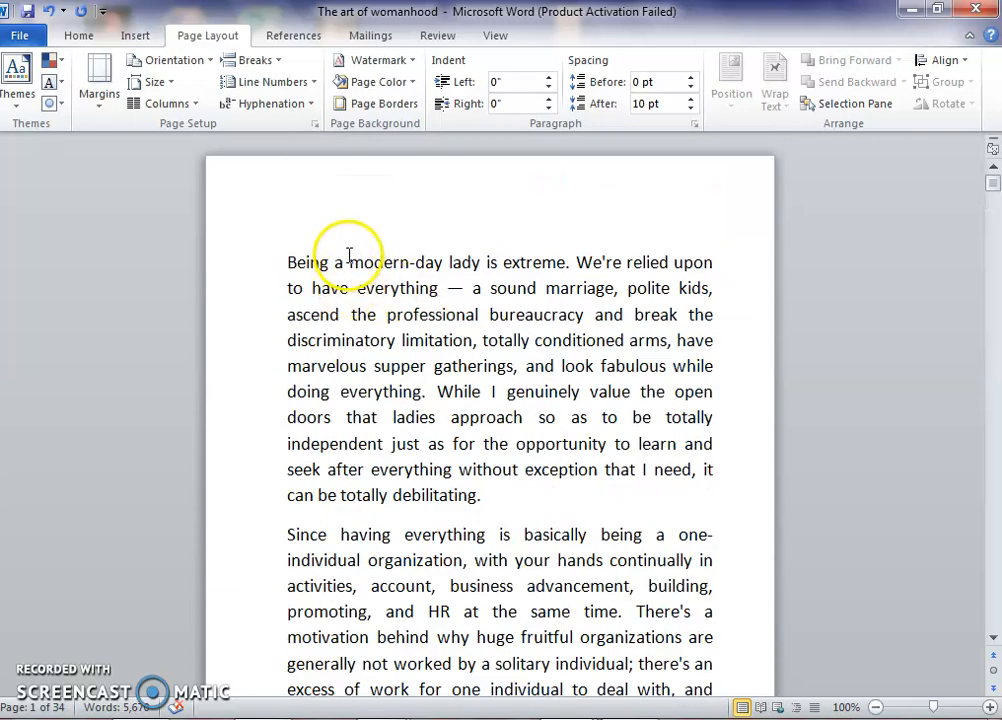
# Step: Display the manuscript two pages at a time and return to its first page
pyautogui.click(497, 38)
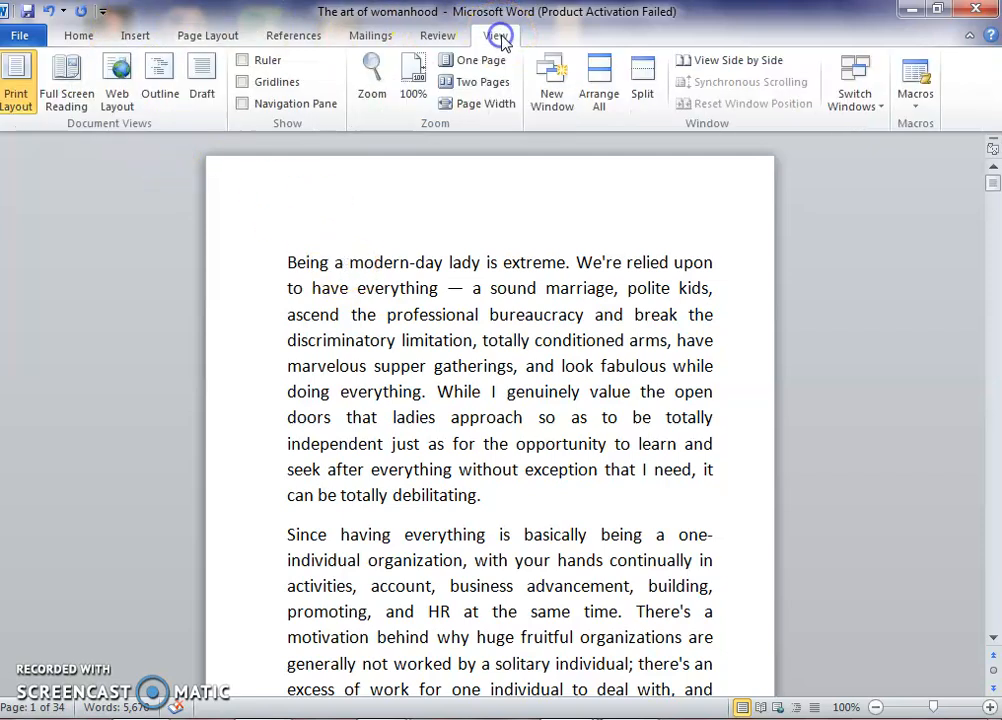
pyautogui.click(474, 90)
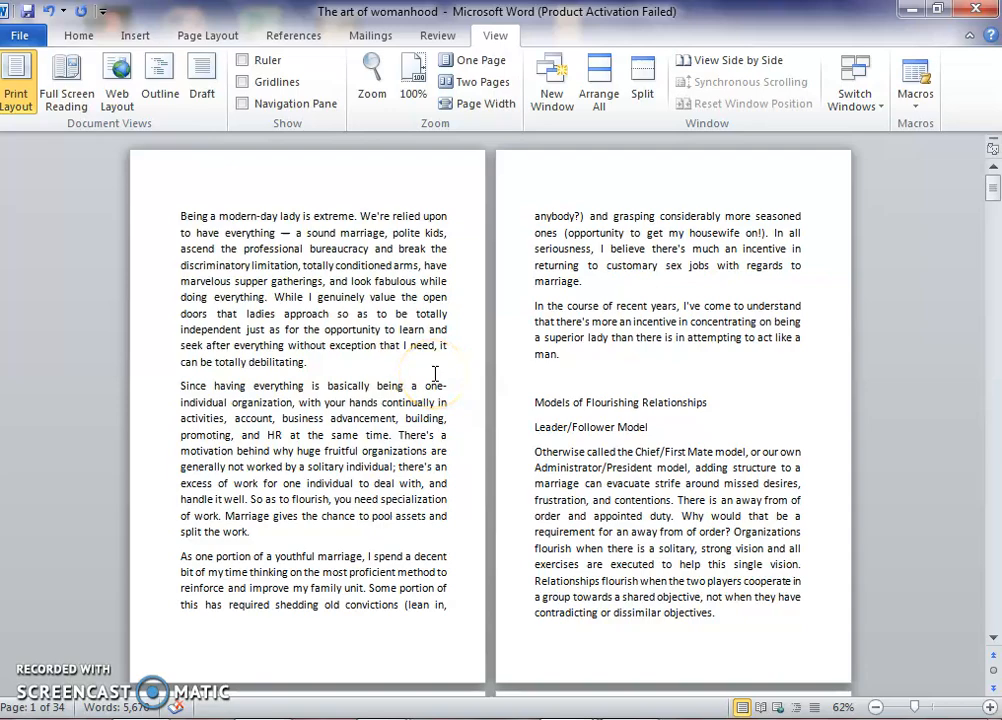
pyautogui.scroll(-9, 435, 373)
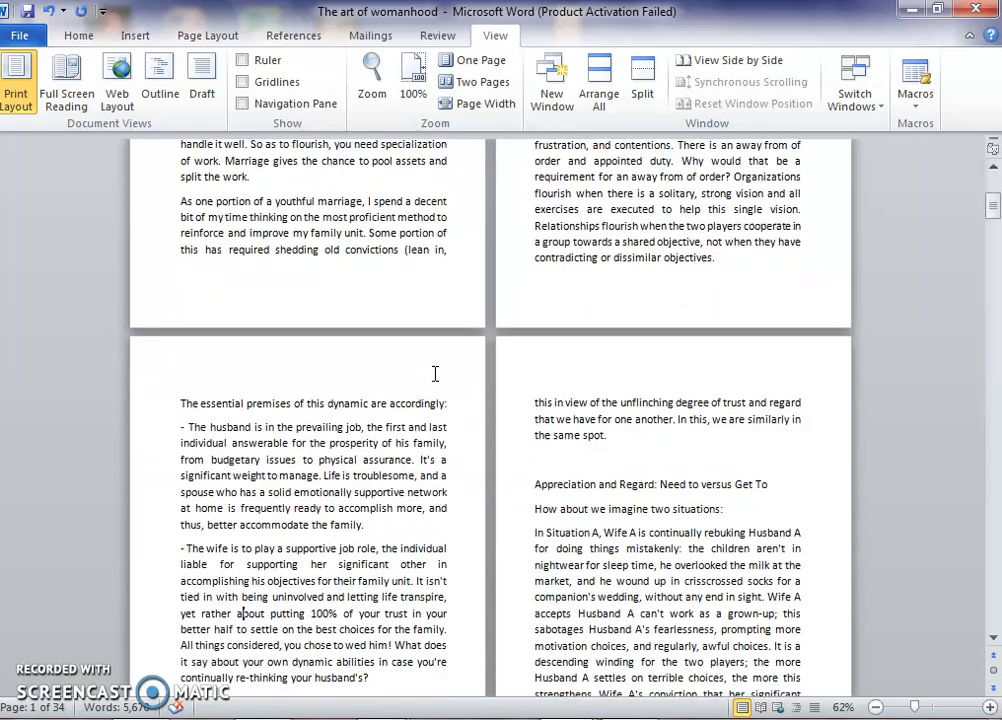
pyautogui.scroll(6, 436, 373)
pyautogui.click(72, 35)
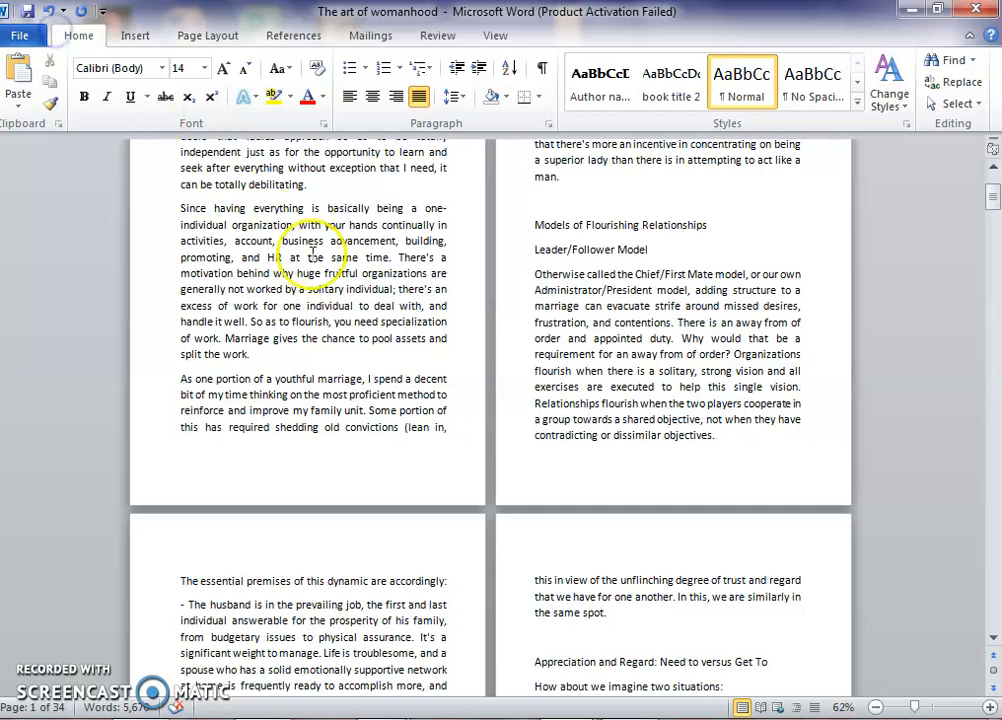
pyautogui.scroll(4, 313, 258)
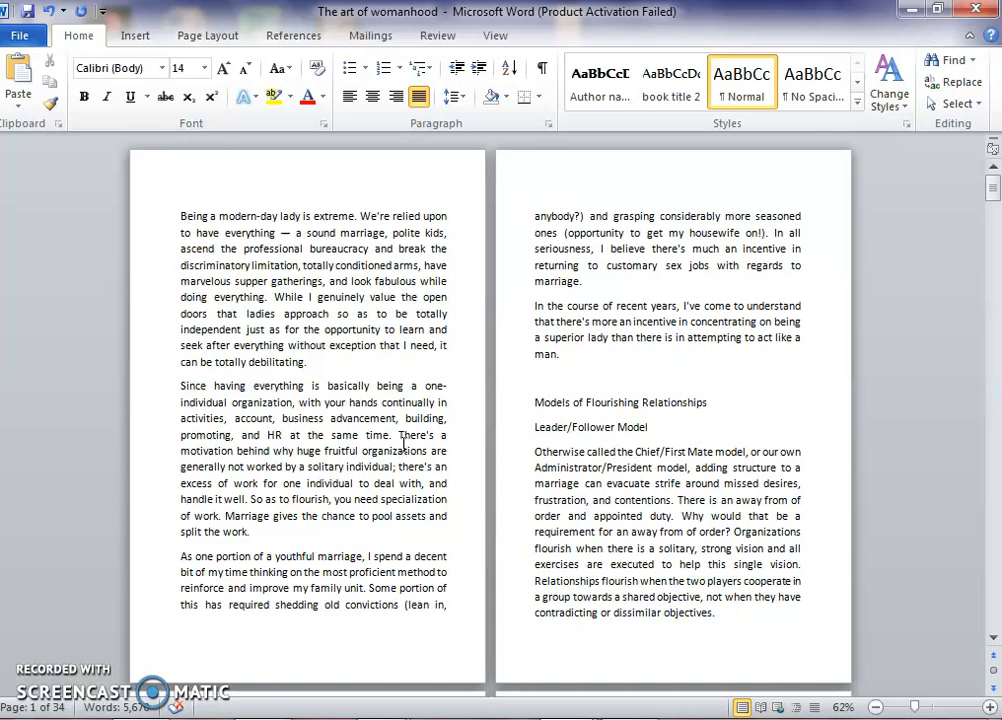
# Step: Create a blank document and copy the text of the first four pages of The art of womanhood
pyautogui.hotkey('ctrl', 'n')
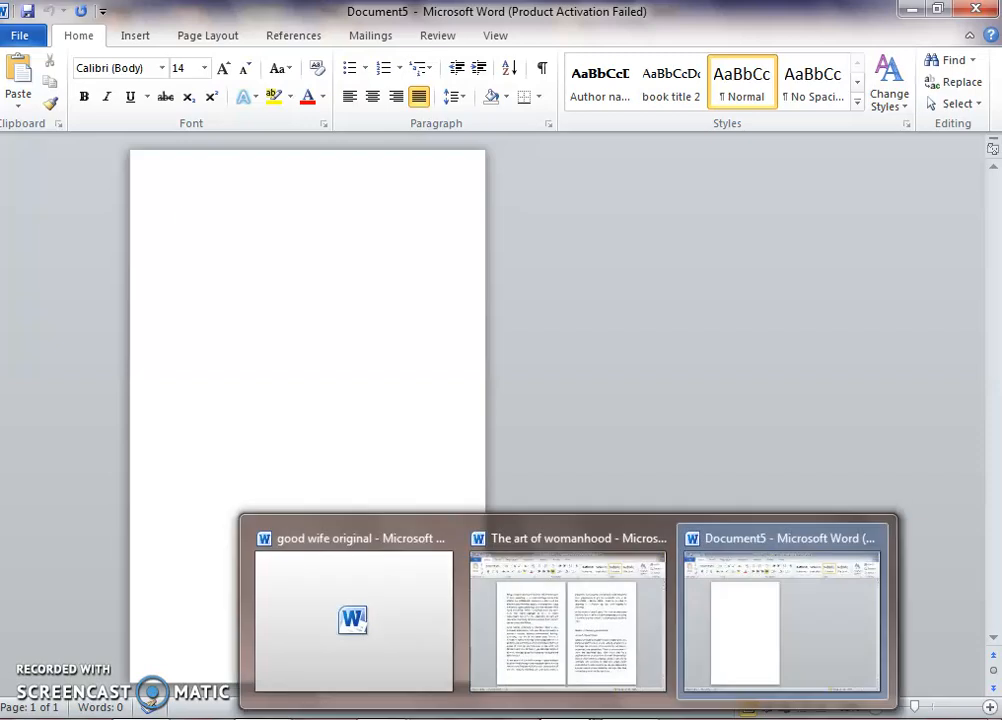
pyautogui.click(566, 626)
pyautogui.moveTo(130, 217); pyautogui.dragTo(795, 463)
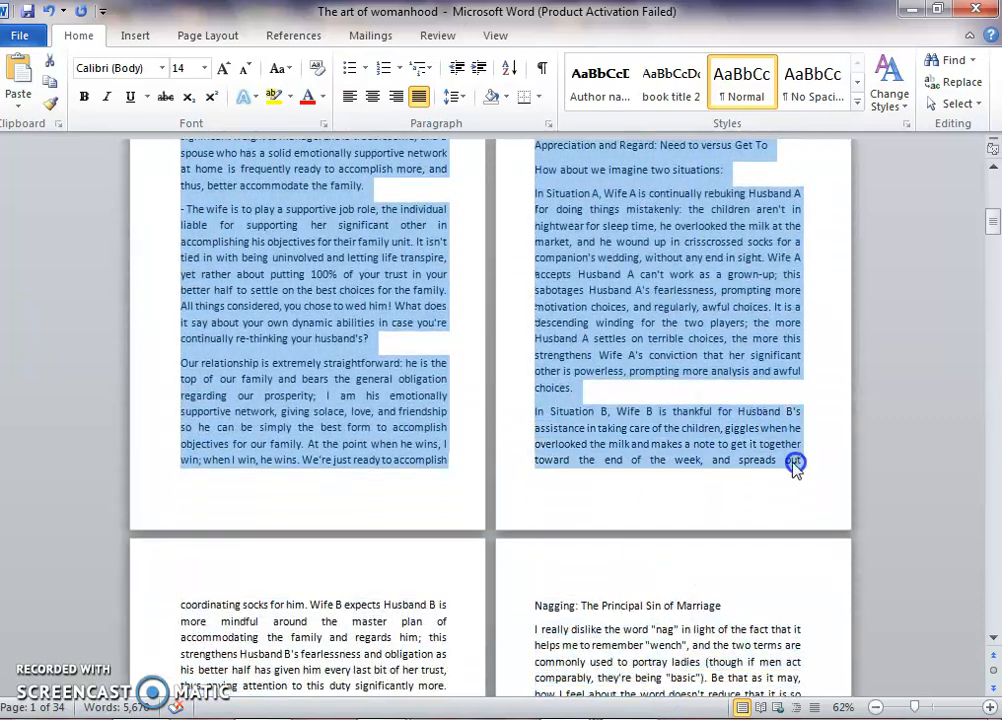
pyautogui.rightClick(590, 287)
pyautogui.click(629, 322)
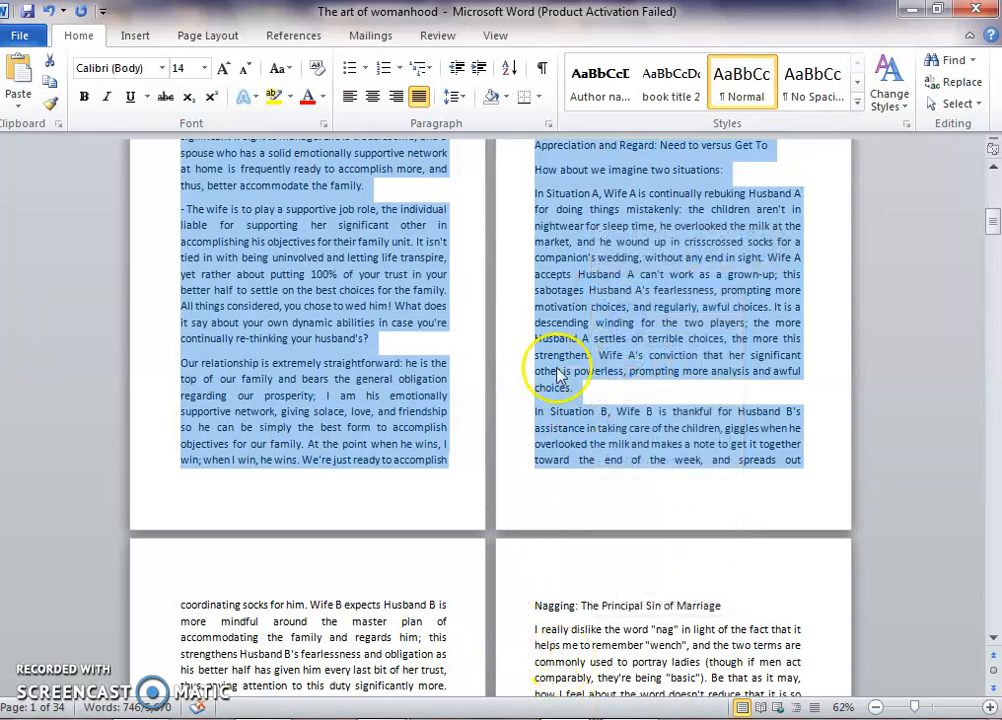
pyautogui.click(588, 322)
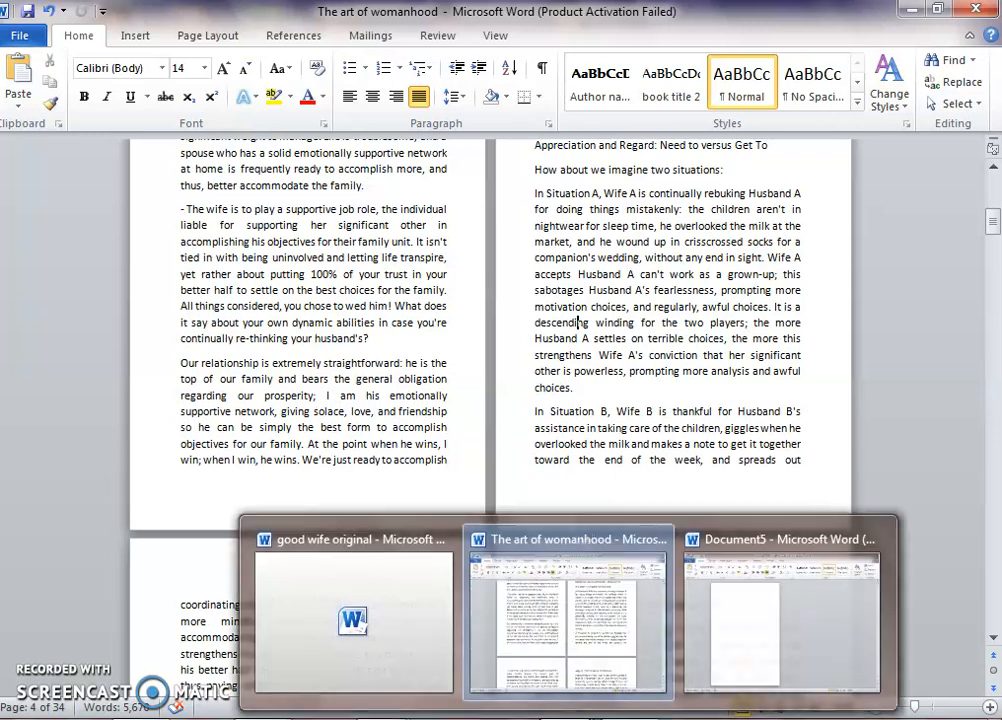
# Step: Paste the copied four pages of text into the new blank document
pyautogui.click(767, 645)
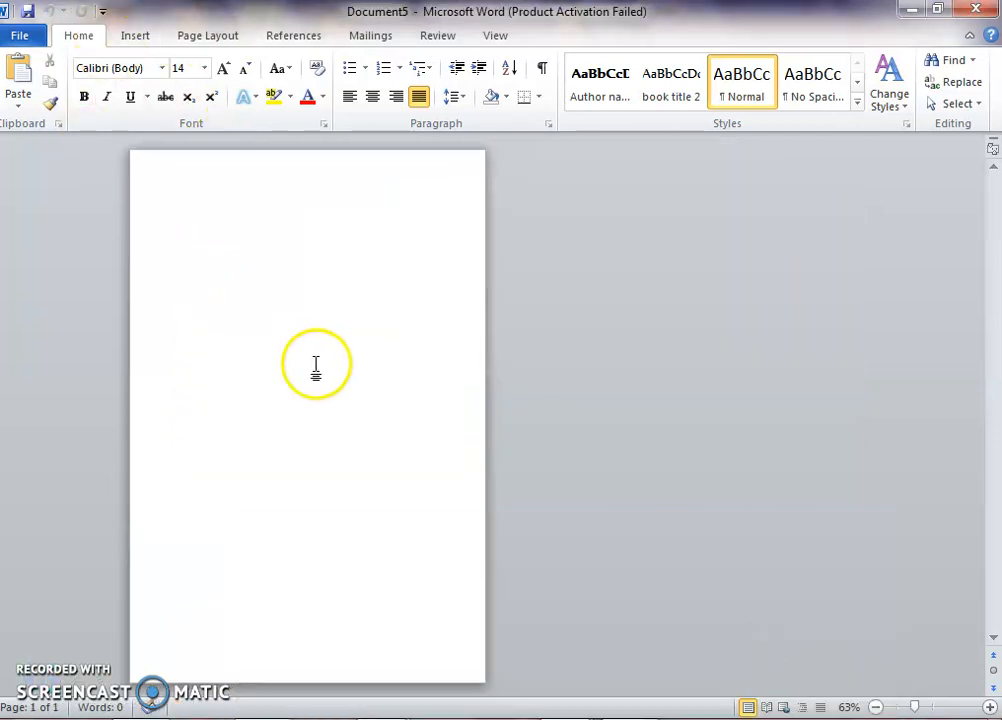
pyautogui.rightClick(216, 264)
pyautogui.click(440, 423)
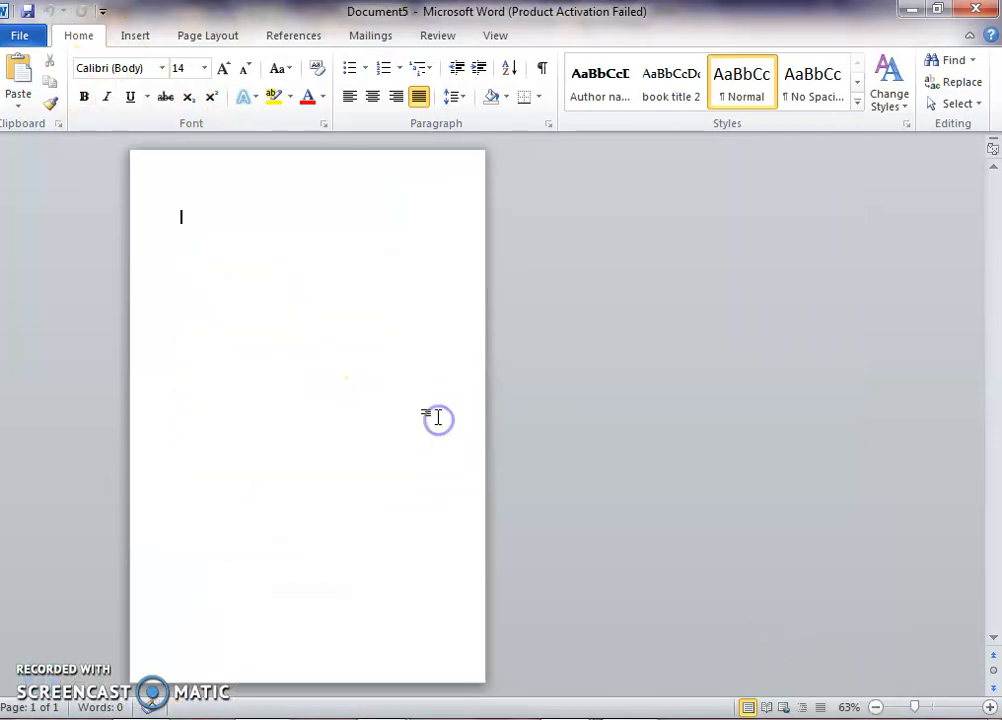
pyautogui.hotkey('ctrl', 'v')
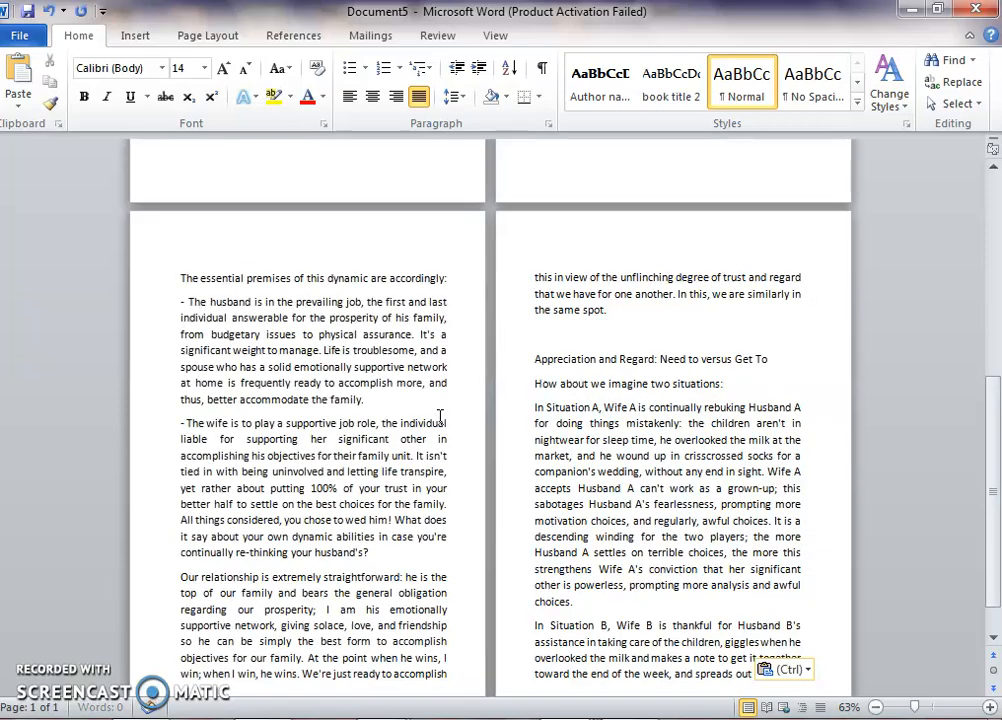
pyautogui.scroll(10, 440, 417)
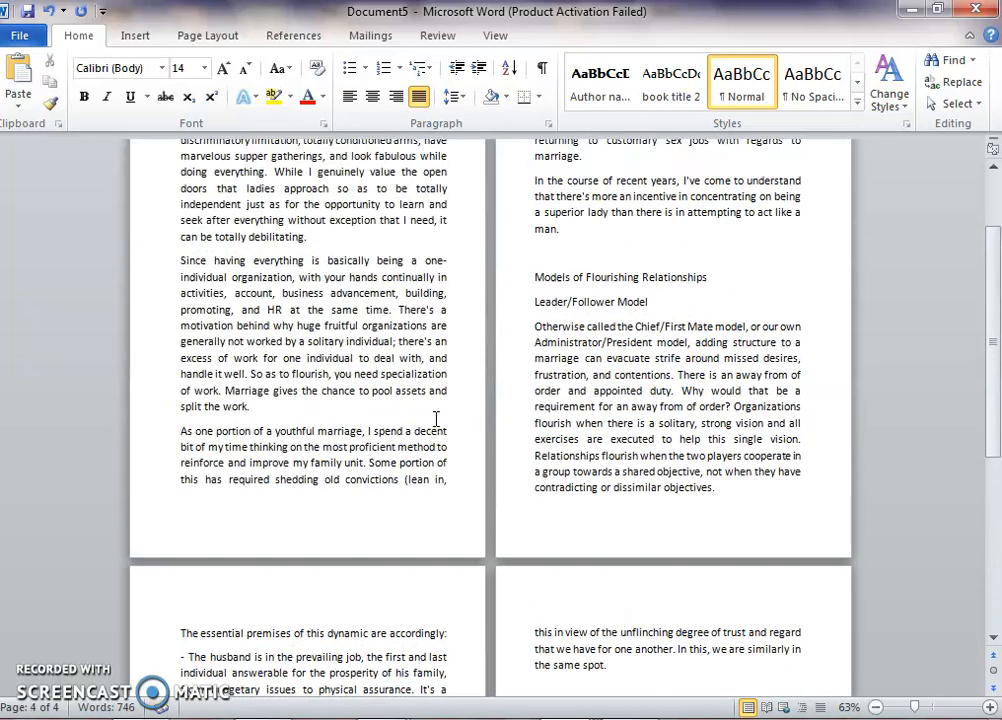
# Step: Delete all the pasted text from the new document
pyautogui.click(185, 214)
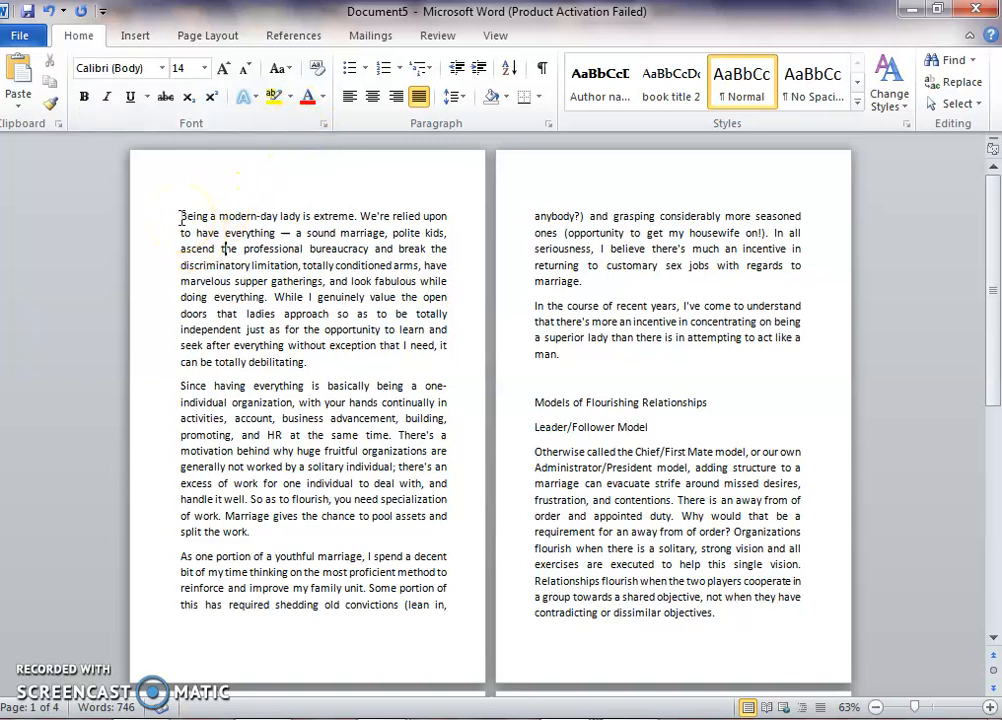
pyautogui.hotkey('ctrl', 'a')
pyautogui.press('Delete')
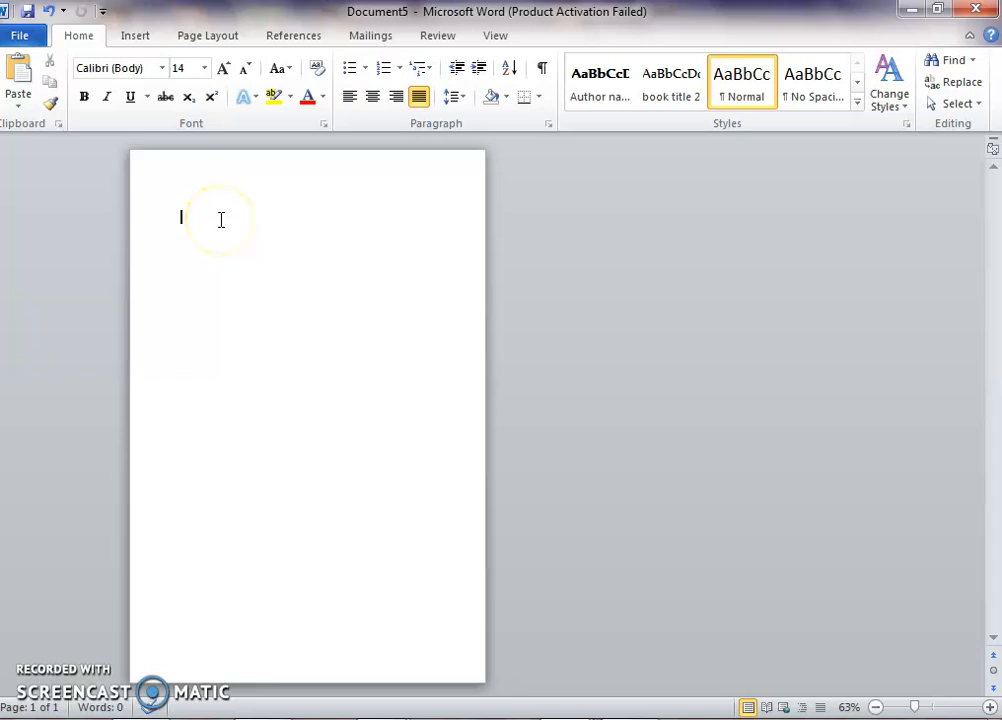
# Step: Paste the copied pages into the empty document with the Keep Text Only option and check the pasted pages
pyautogui.click(212, 226)
pyautogui.rightClick(213, 228)
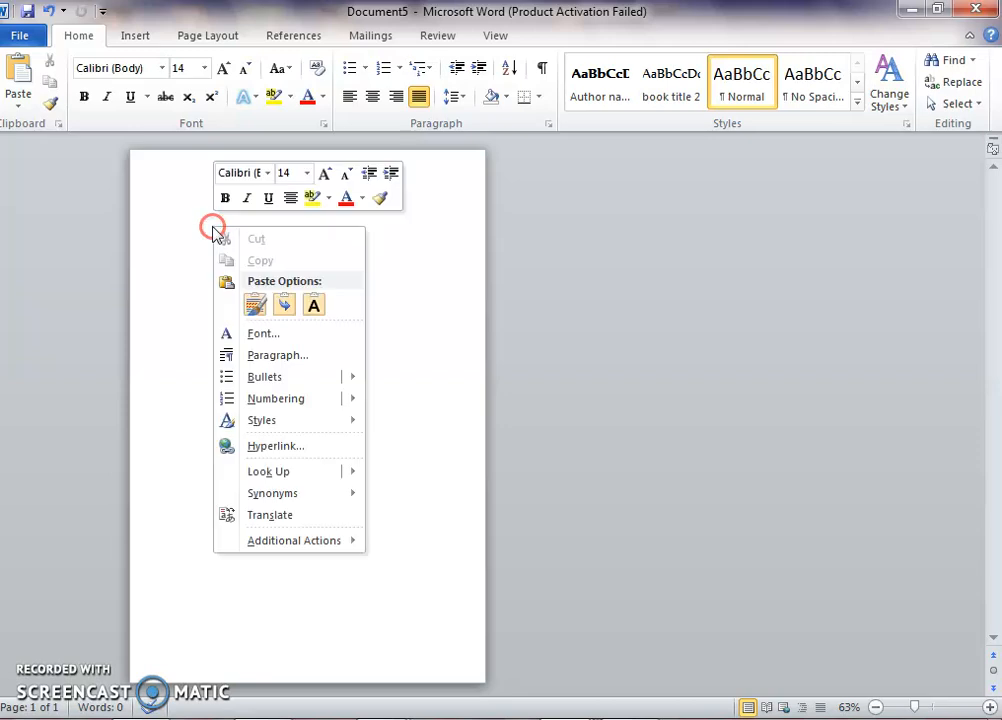
pyautogui.click(190, 236)
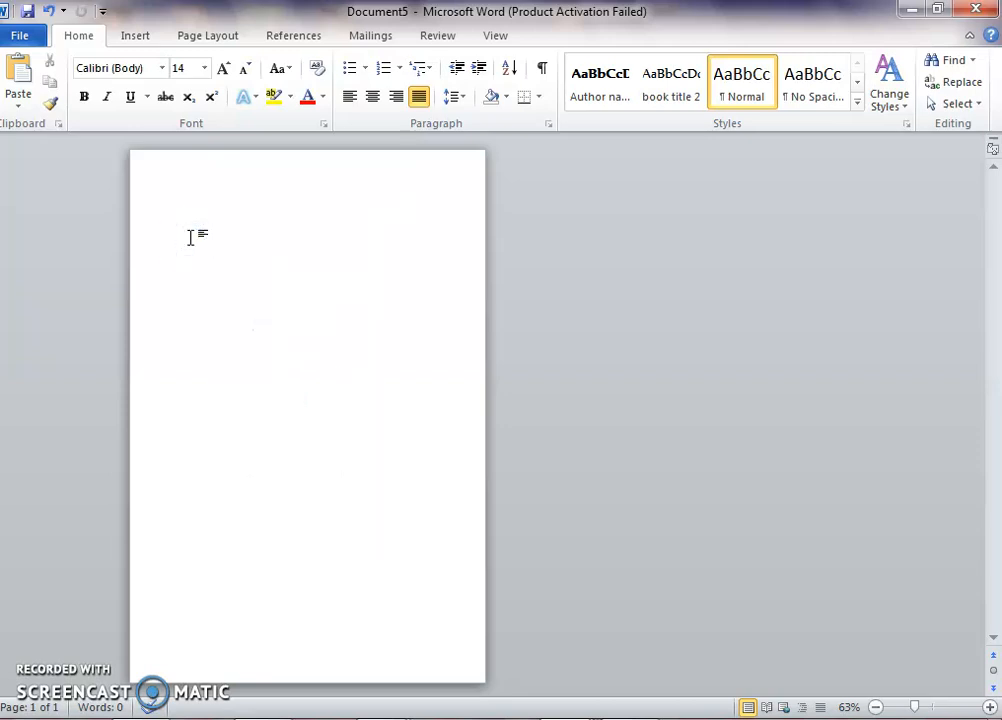
pyautogui.rightClick(179, 217)
pyautogui.click(180, 218)
pyautogui.rightClick(180, 218)
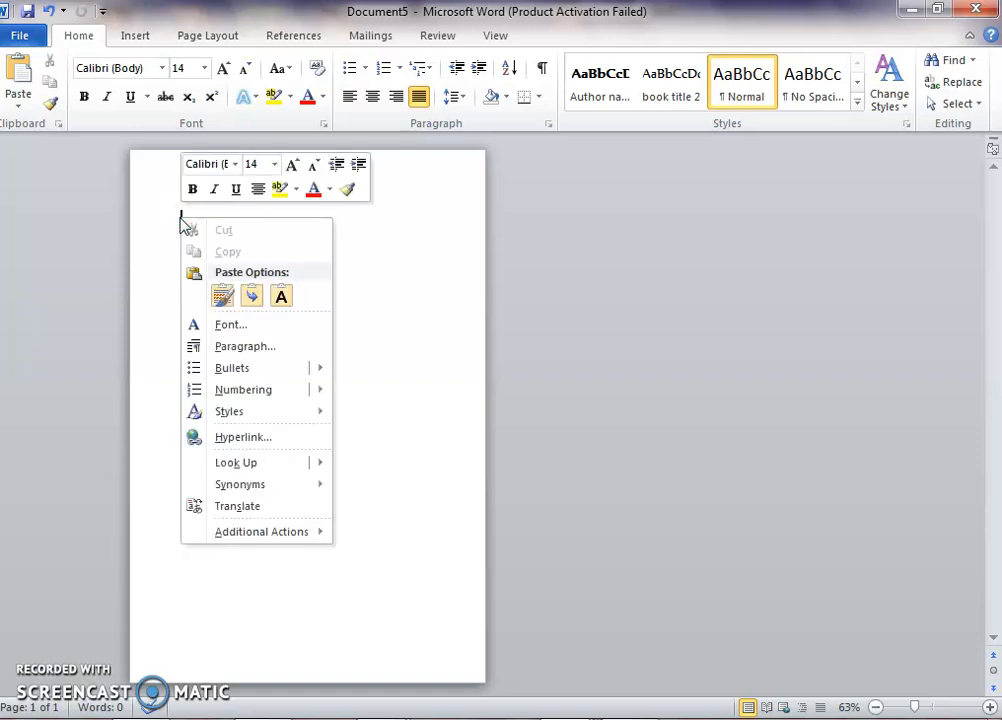
pyautogui.click(282, 296)
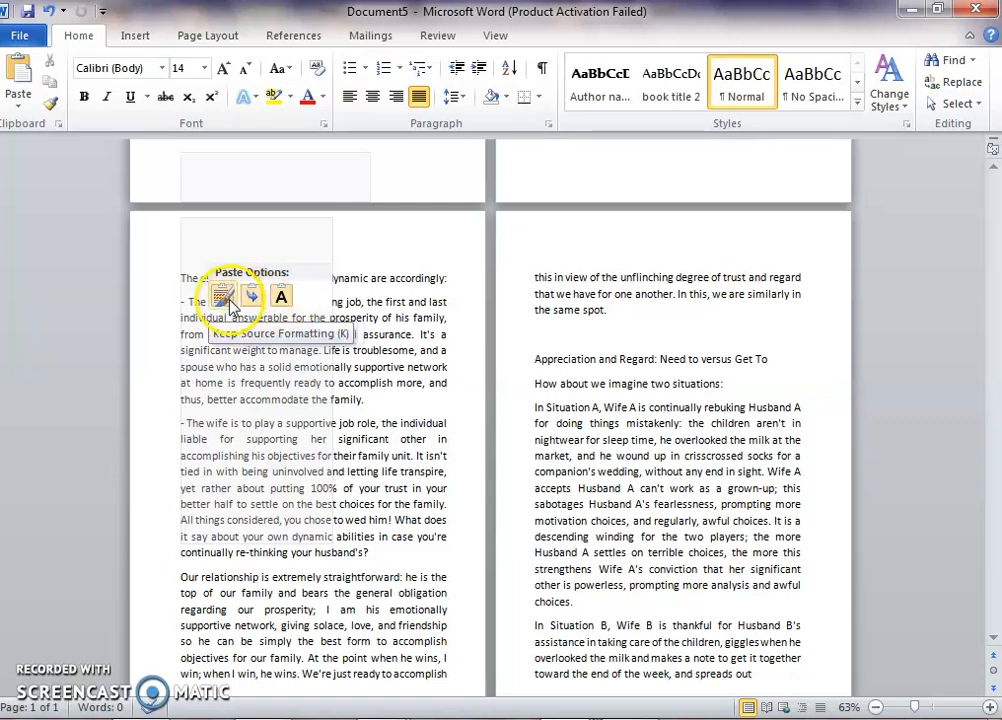
pyautogui.click(286, 300)
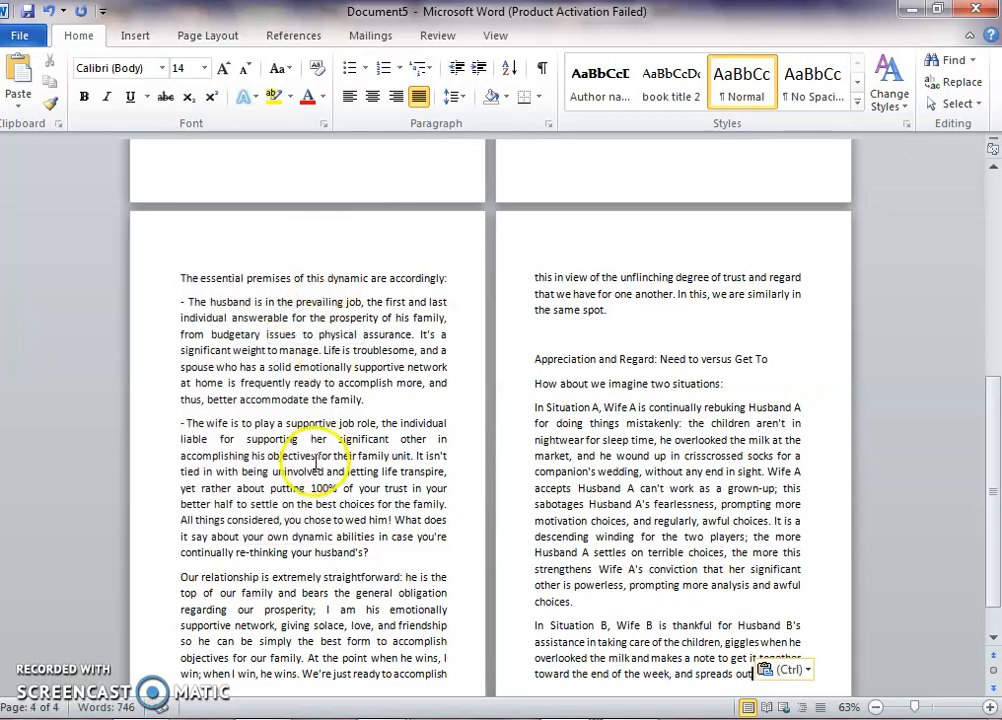
pyautogui.scroll(12, 316, 462)
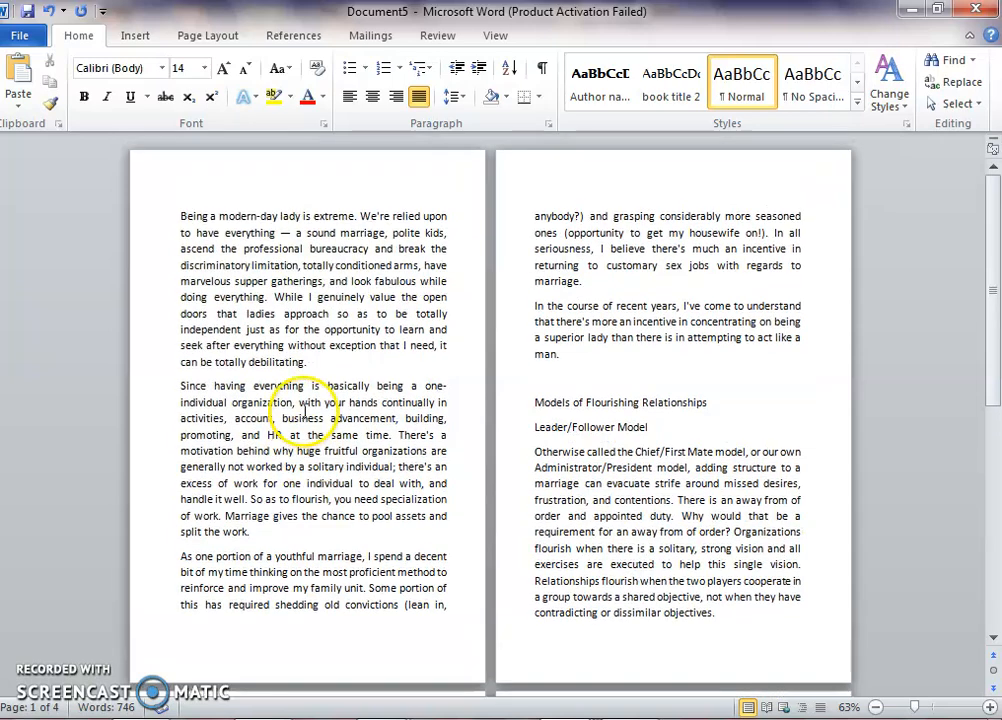
pyautogui.scroll(-5, 250, 400)
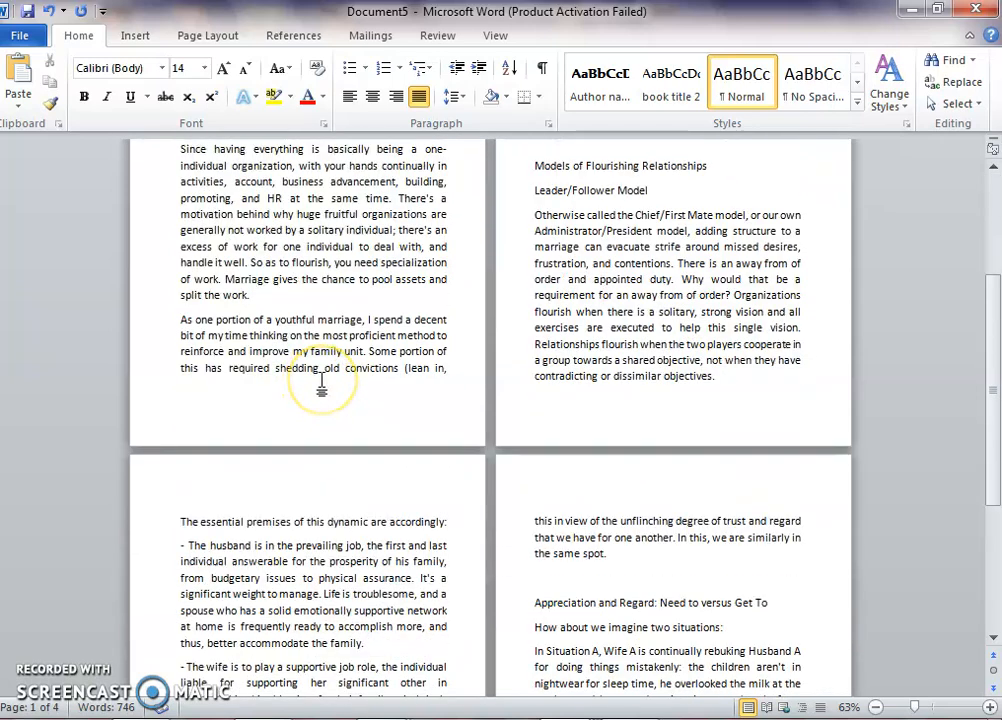
# Step: Clear all the text from Document5 and close it without saving
pyautogui.hotkey('ctrl', 'a')
pyautogui.press('BackSpace')
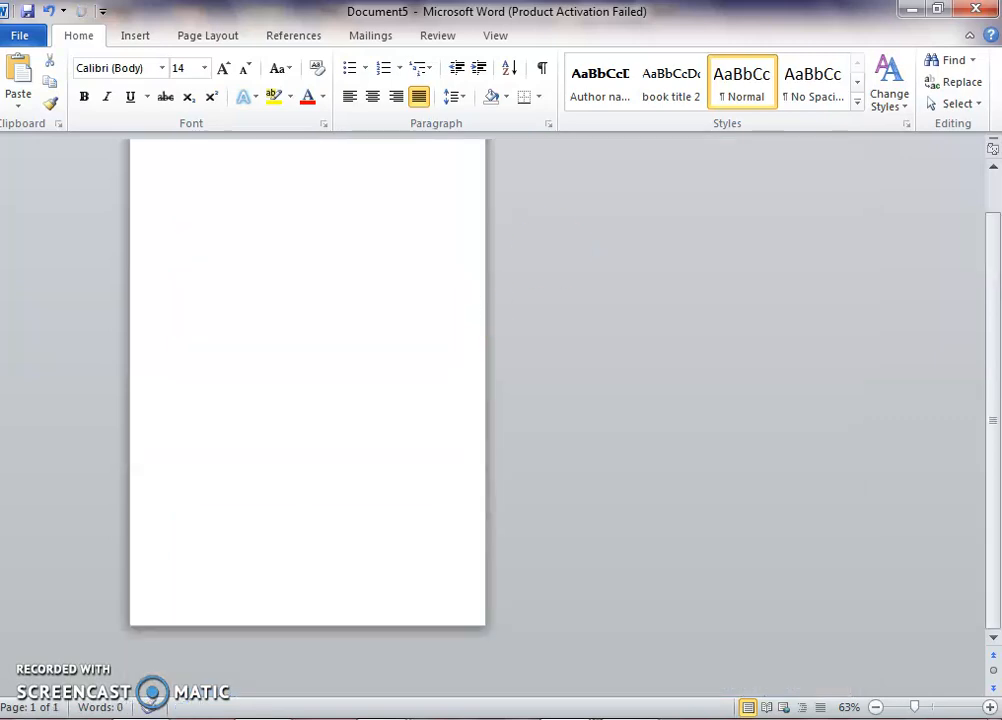
pyautogui.hotkey('ctrl', 'w')
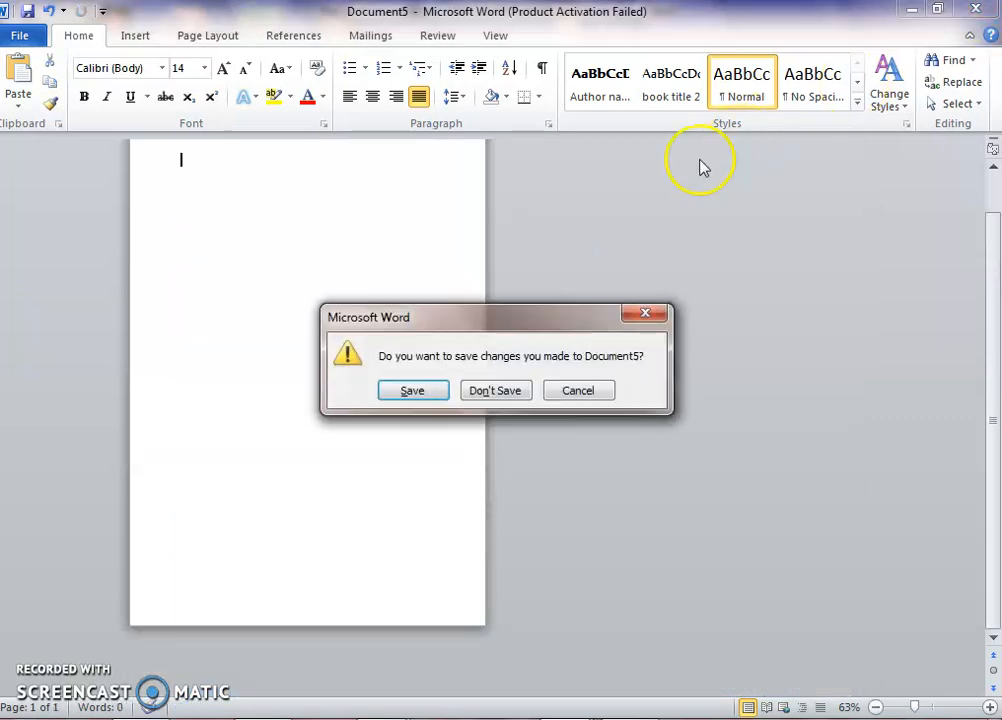
pyautogui.click(494, 390)
# Step: Place the insertion point at the very start of the first paragraph in The art of womanhood
pyautogui.scroll(5, 260, 322)
pyautogui.scroll(9, 298, 327)
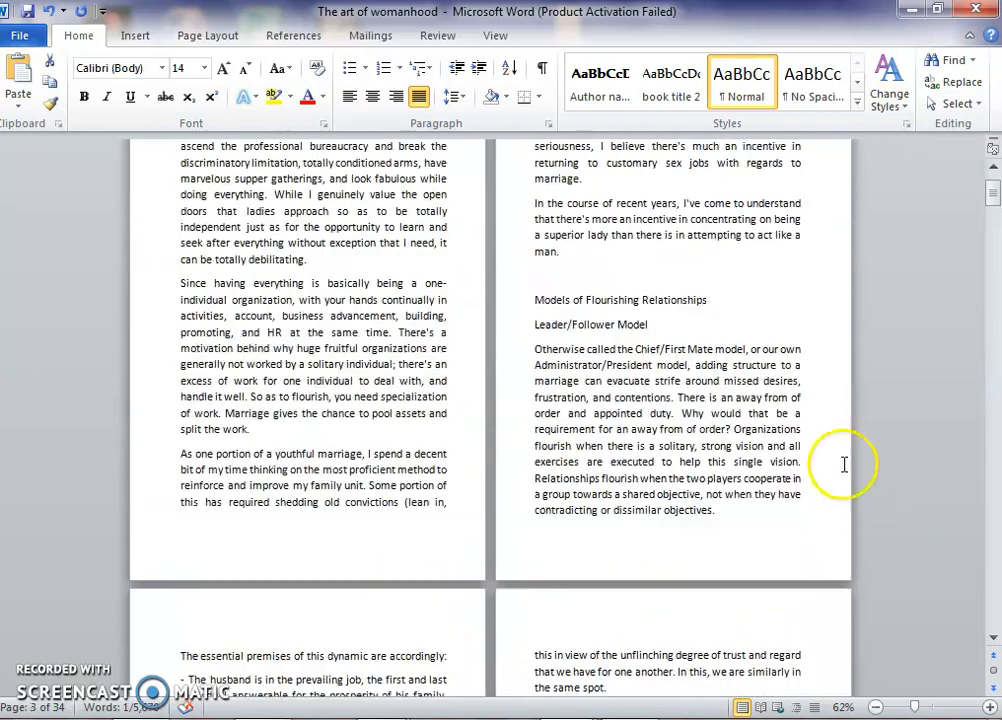
pyautogui.click(180, 217)
pyautogui.click(181, 217)
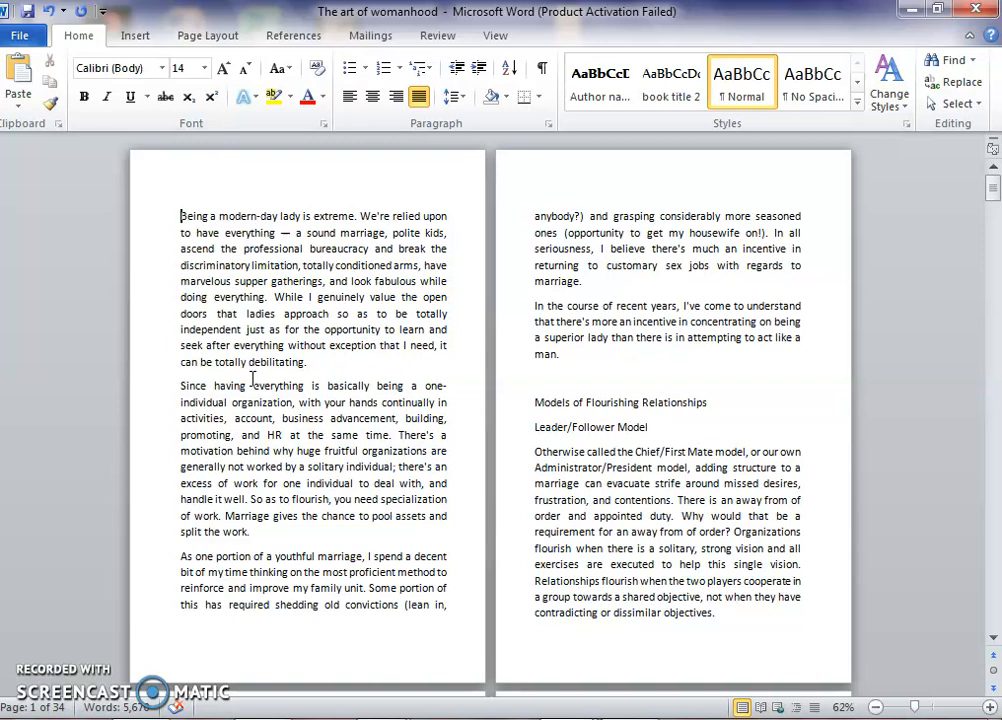
# Step: Examine how the manuscript text runs across the first two facing pages, highlighting passages on each page
pyautogui.moveTo(189, 216); pyautogui.dragTo(283, 466)
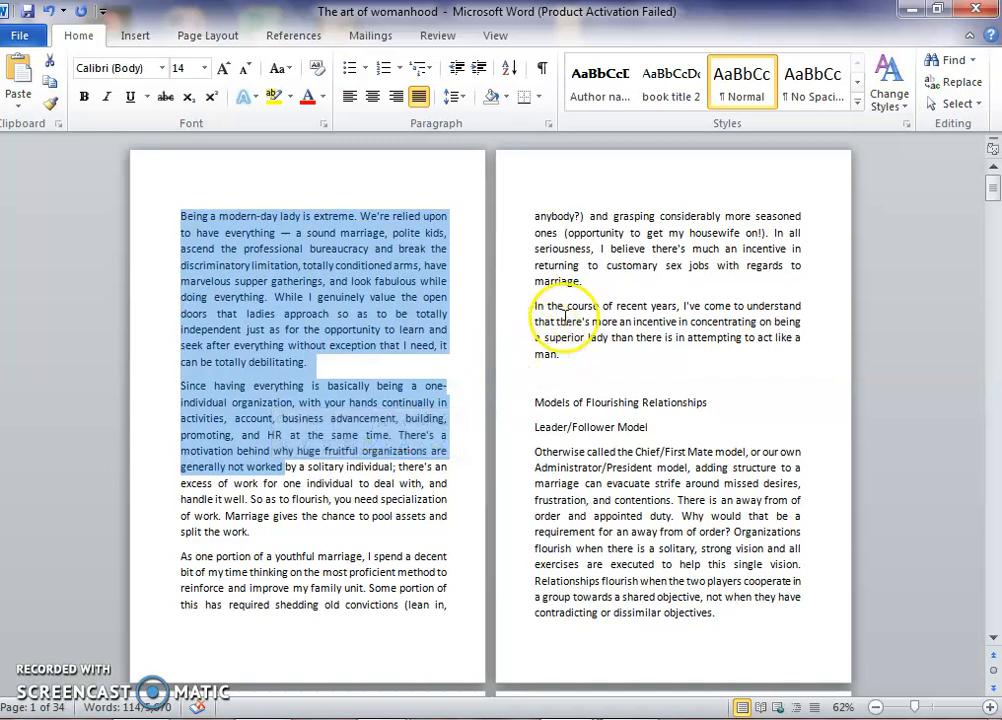
pyautogui.moveTo(534, 215); pyautogui.dragTo(660, 397)
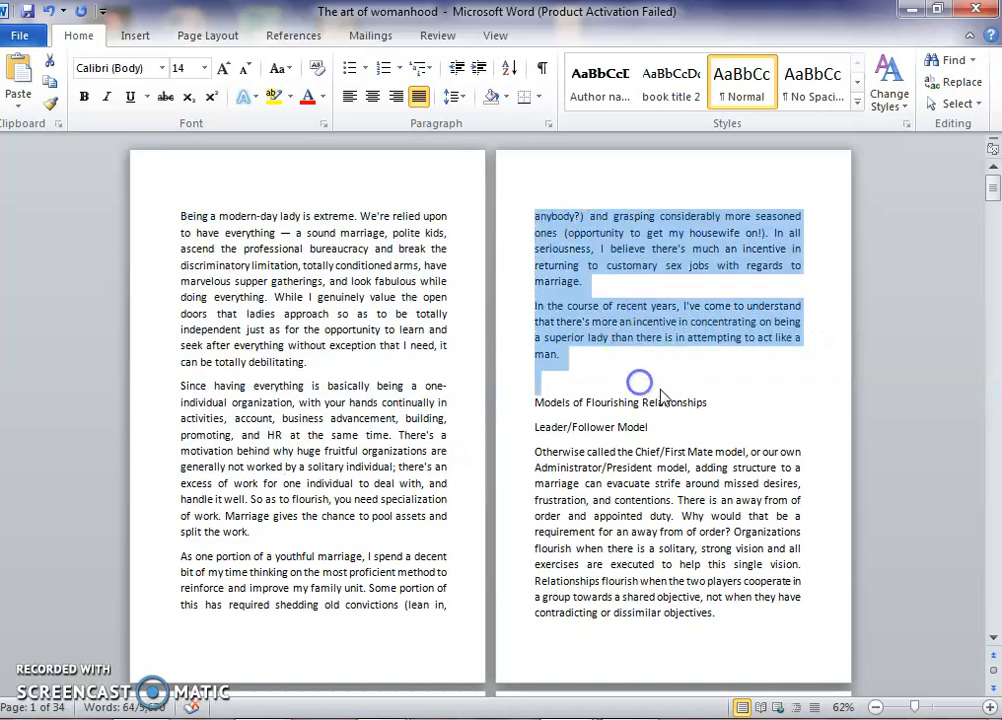
pyautogui.click(616, 346)
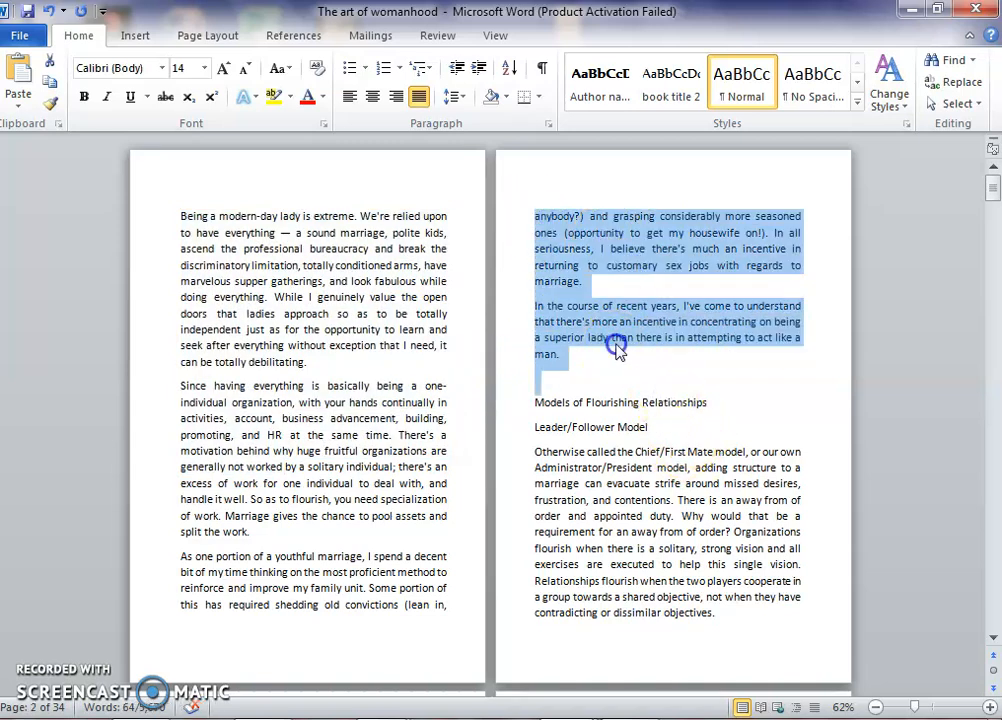
pyautogui.click(247, 329)
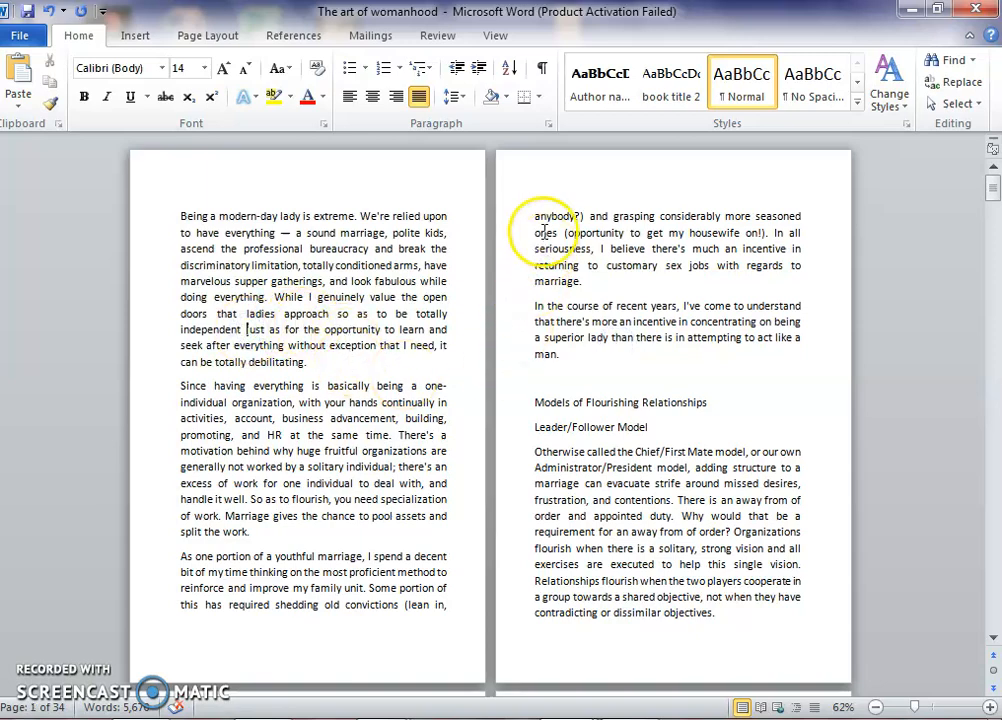
pyautogui.moveTo(533, 215); pyautogui.dragTo(757, 321)
pyautogui.scroll(-5, 608, 418)
pyautogui.scroll(3, 671, 456)
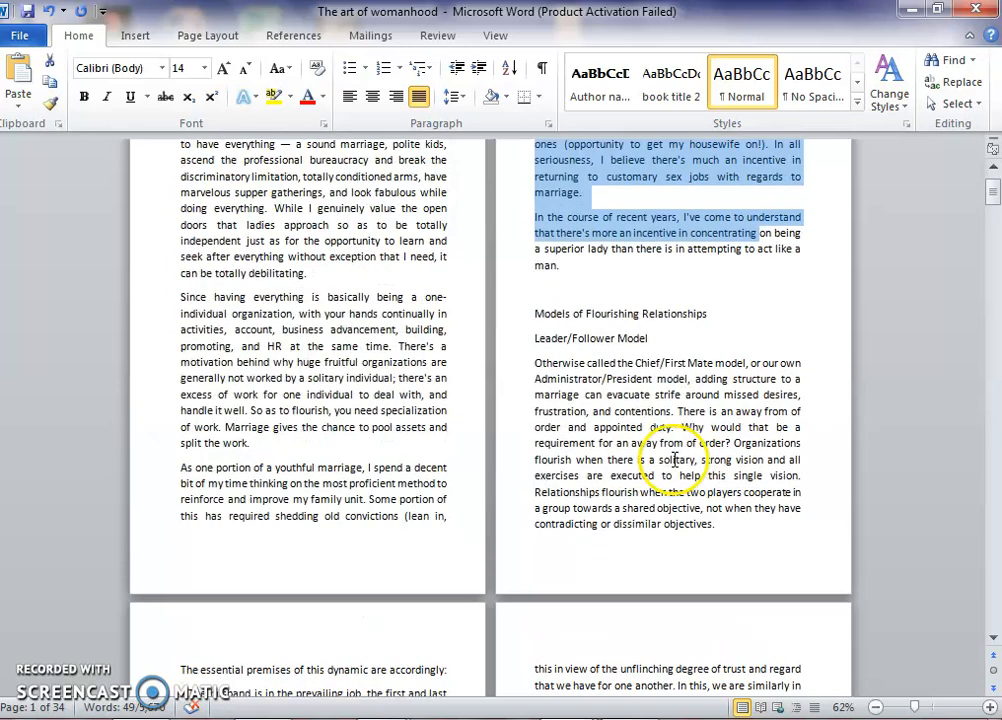
pyautogui.scroll(2, 675, 460)
pyautogui.click(320, 346)
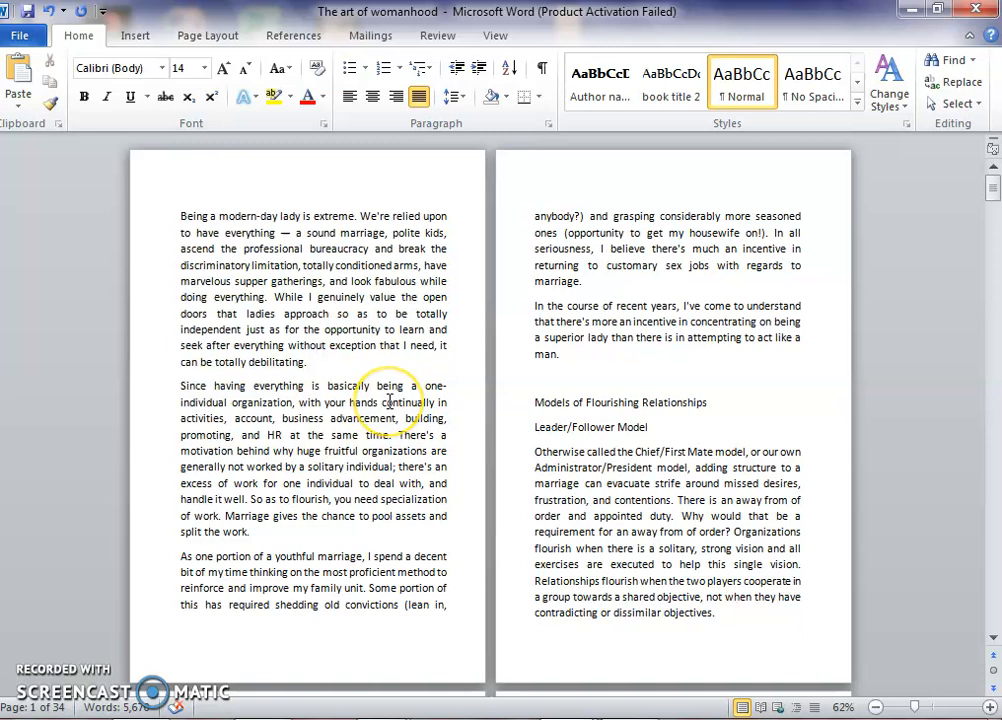
pyautogui.click(316, 345)
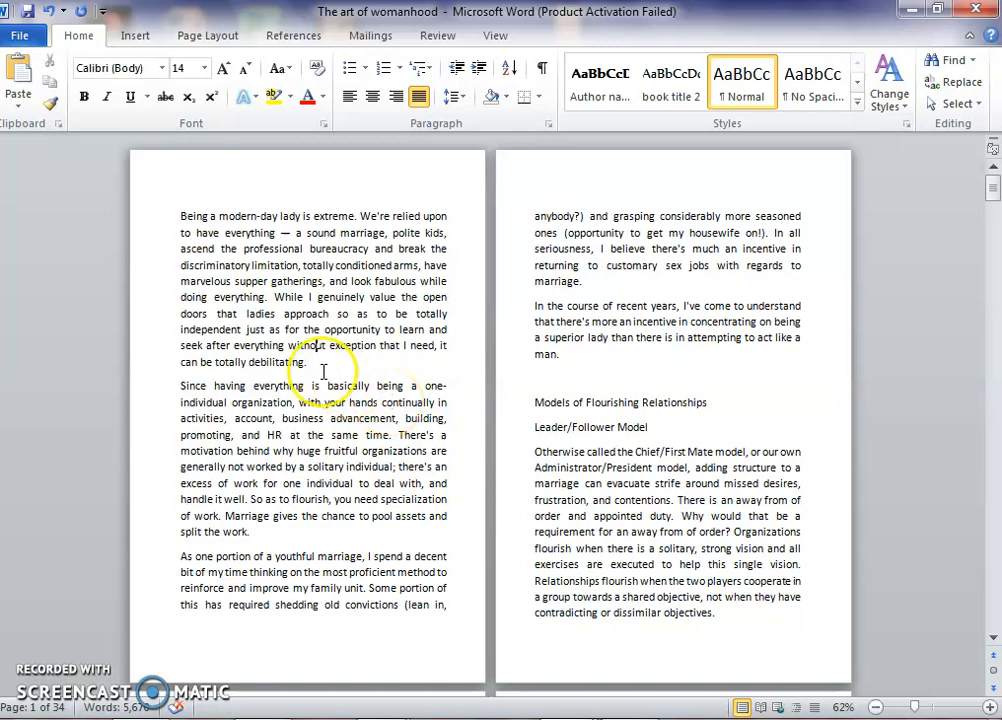
# Step: Insert two blank pages before the opening paragraph that starts with "Being a modern-day lady"
pyautogui.click(182, 216)
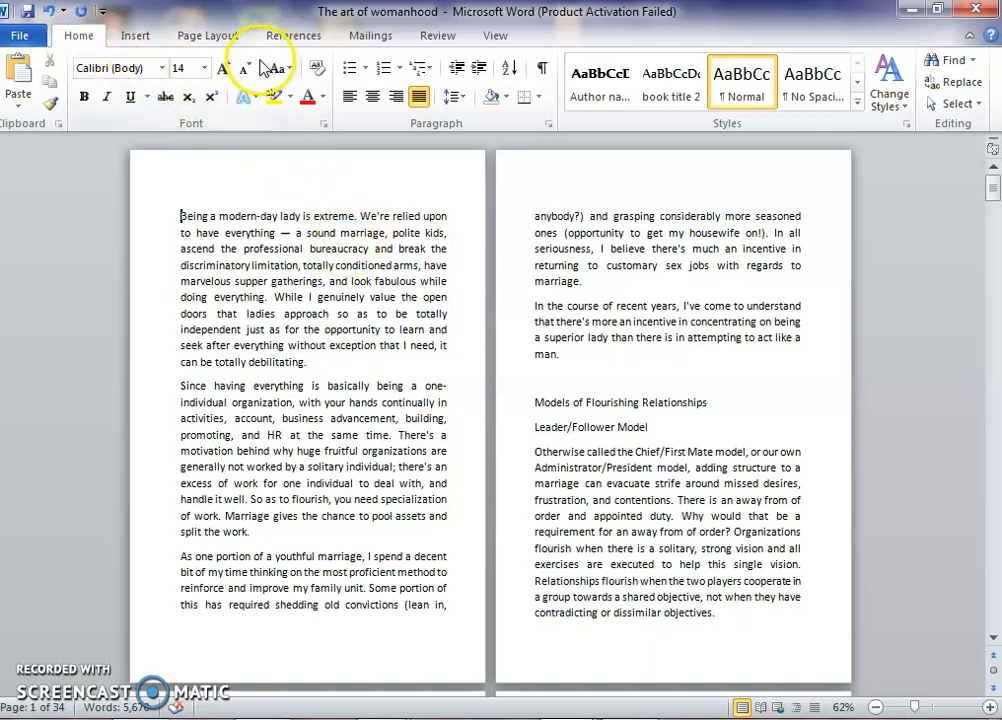
pyautogui.click(128, 38)
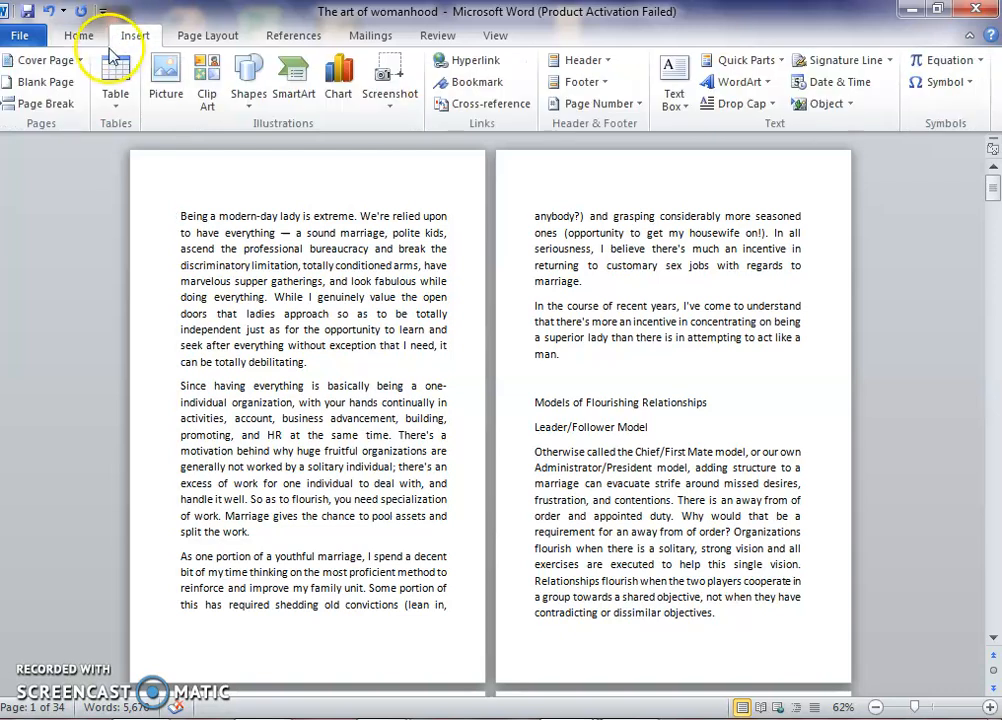
pyautogui.click(60, 86)
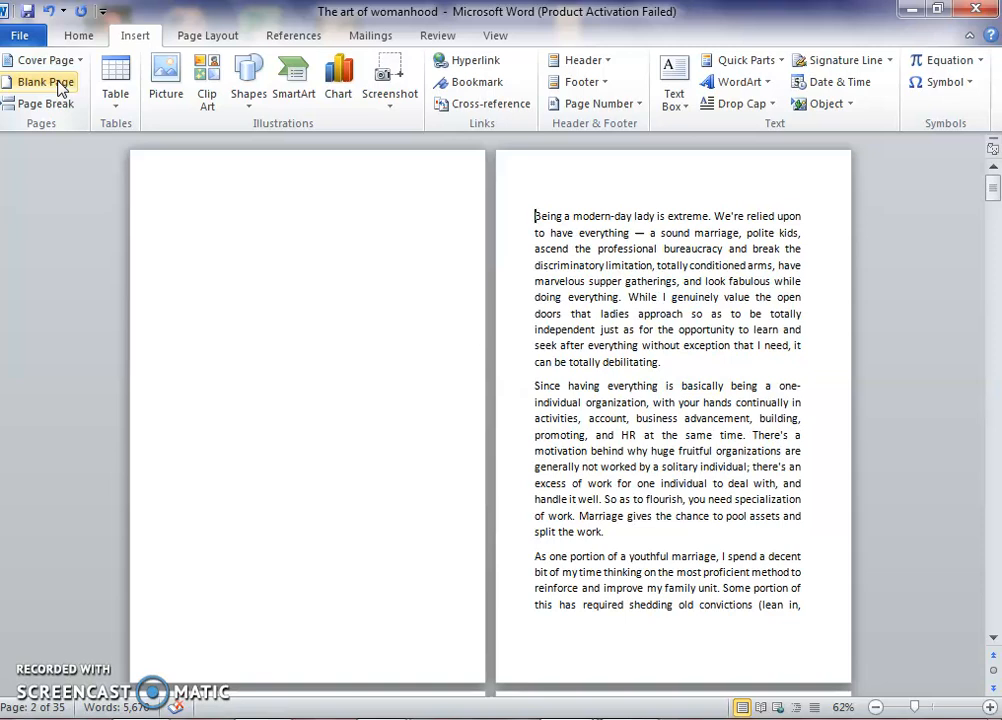
pyautogui.click(58, 84)
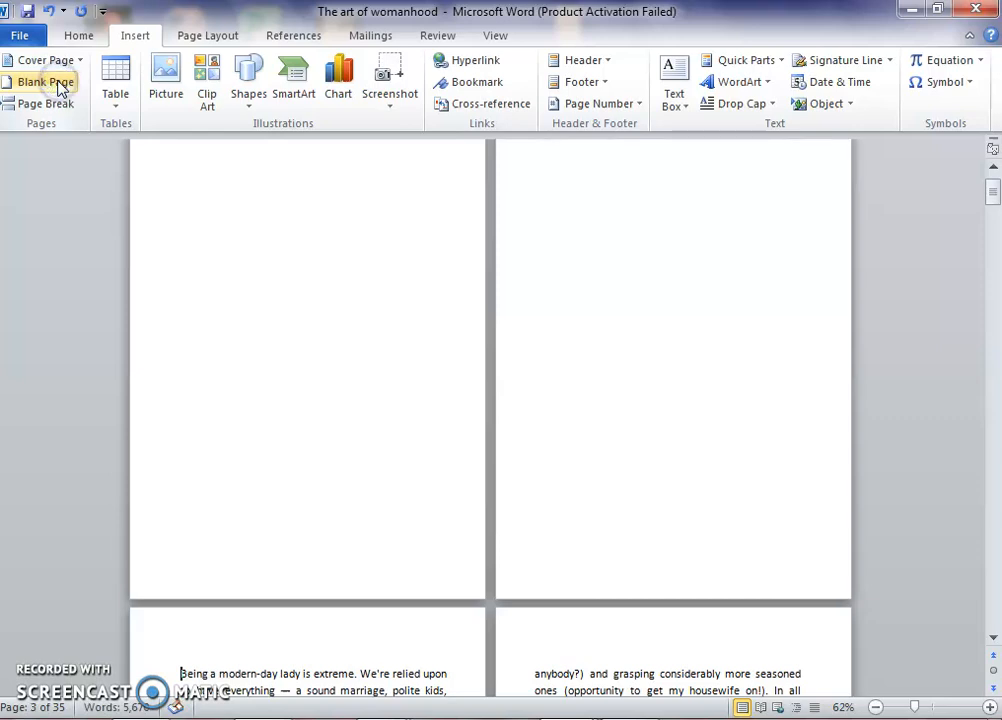
# Step: Check the two blank front pages and the start of the text after them, dismissing the Windows color scheme prompt
pyautogui.click(259, 251)
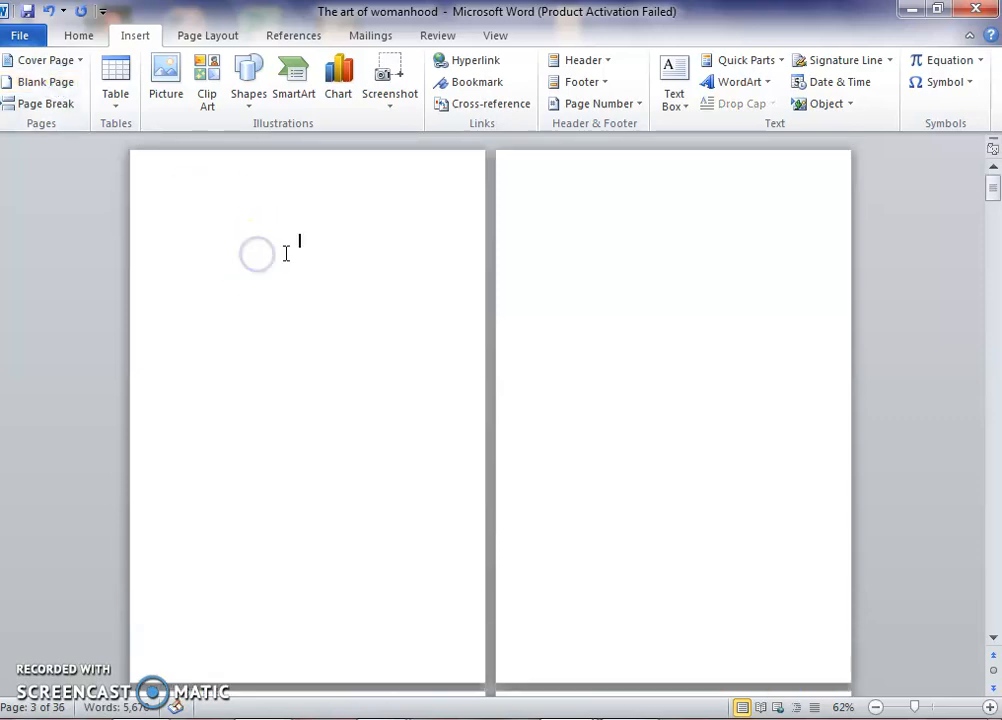
pyautogui.click(709, 344)
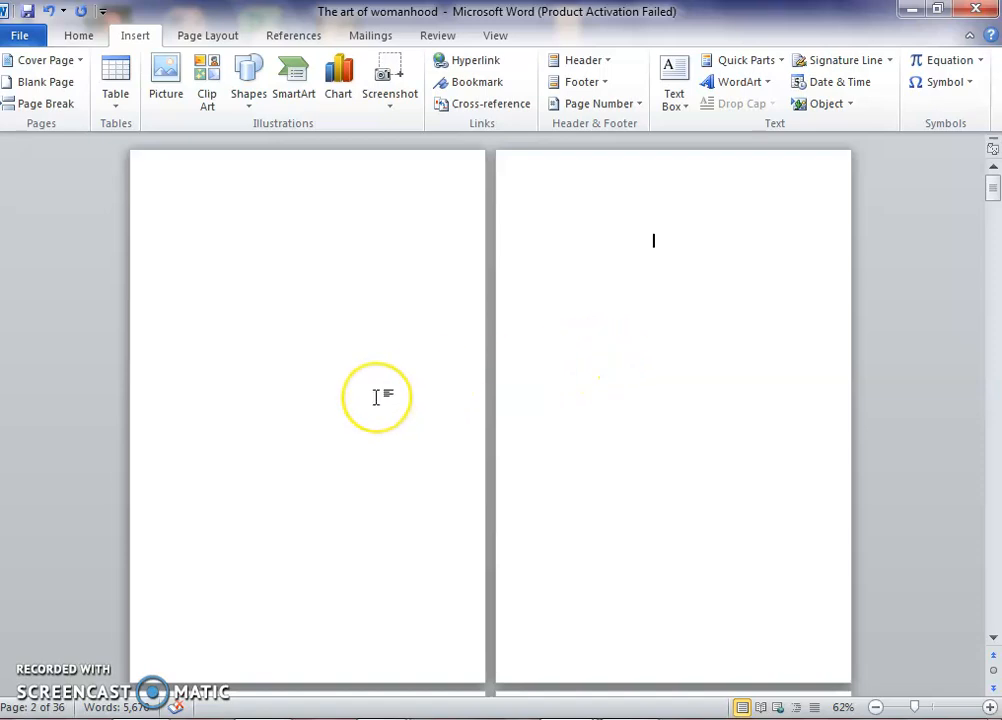
pyautogui.scroll(-1, 376, 397)
pyautogui.scroll(-5, 376, 397)
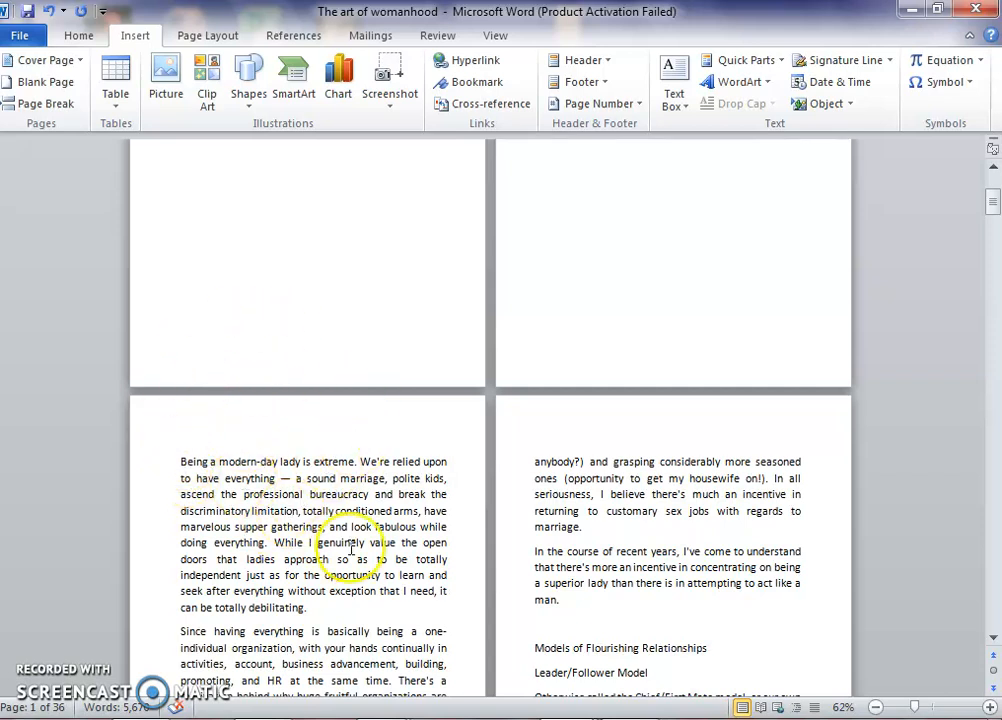
pyautogui.scroll(2, 318, 444)
pyautogui.scroll(5, 318, 444)
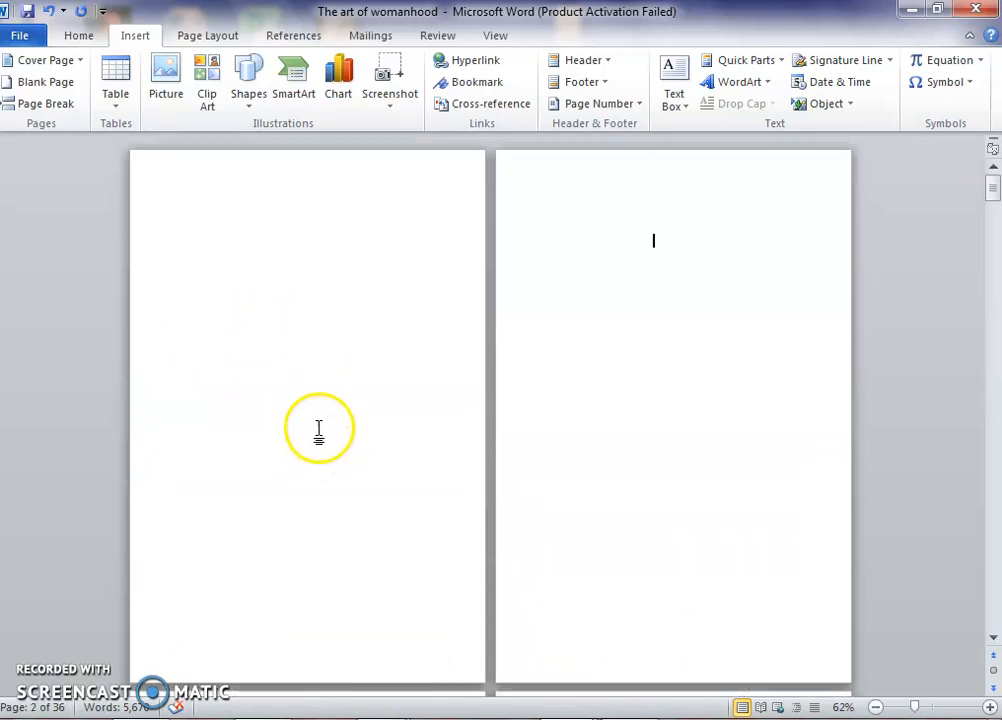
pyautogui.click(292, 252)
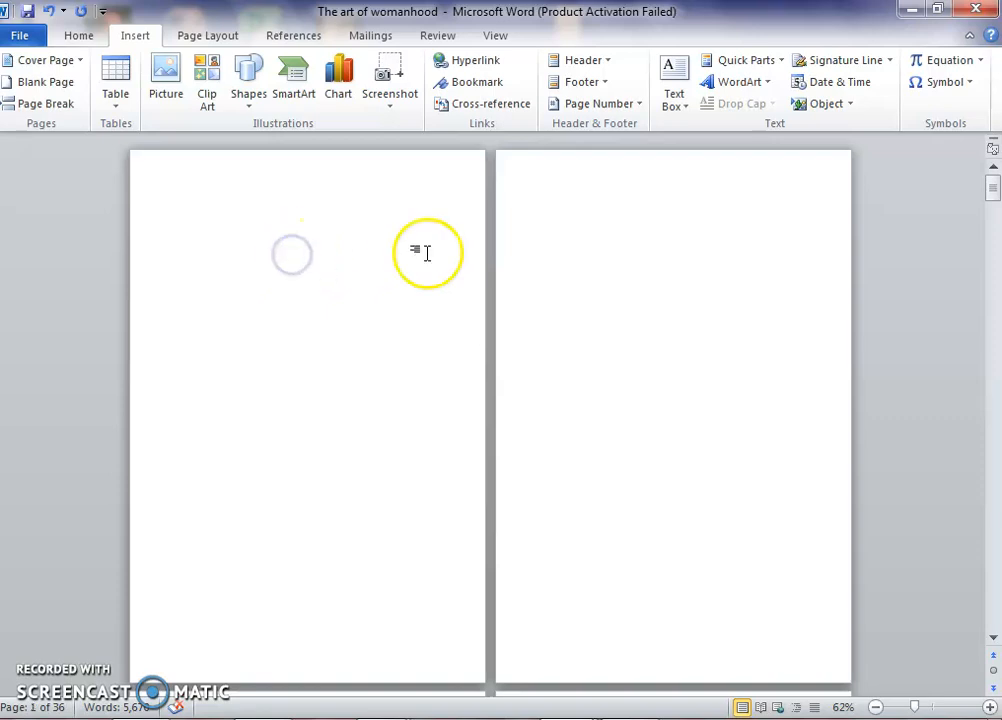
pyautogui.click(620, 284)
pyautogui.scroll(-3, 419, 427)
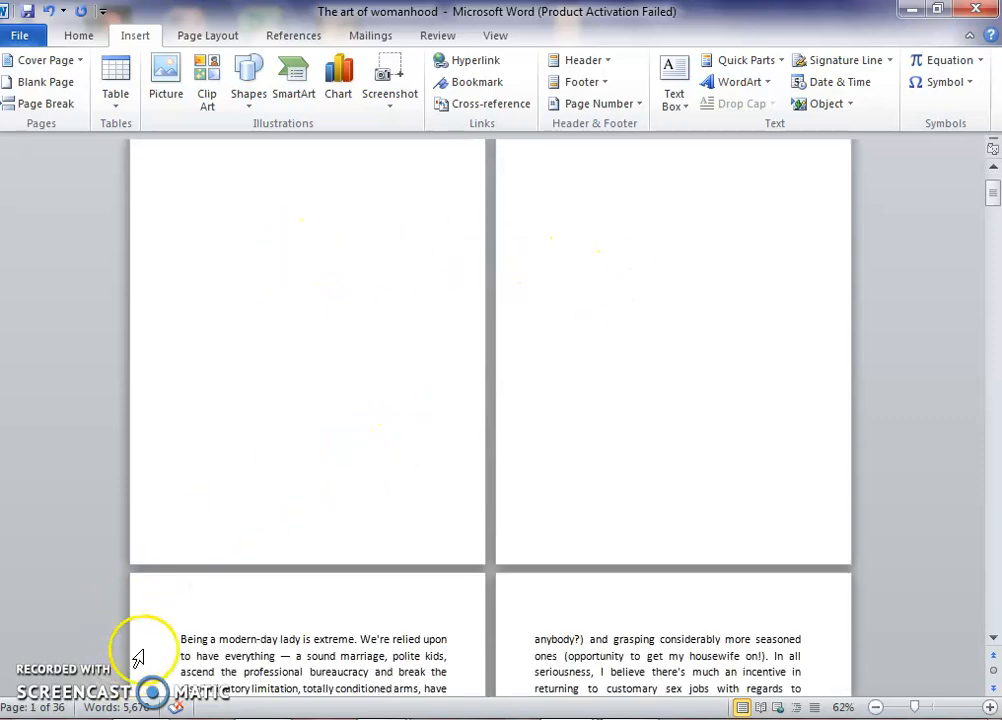
pyautogui.click(181, 636)
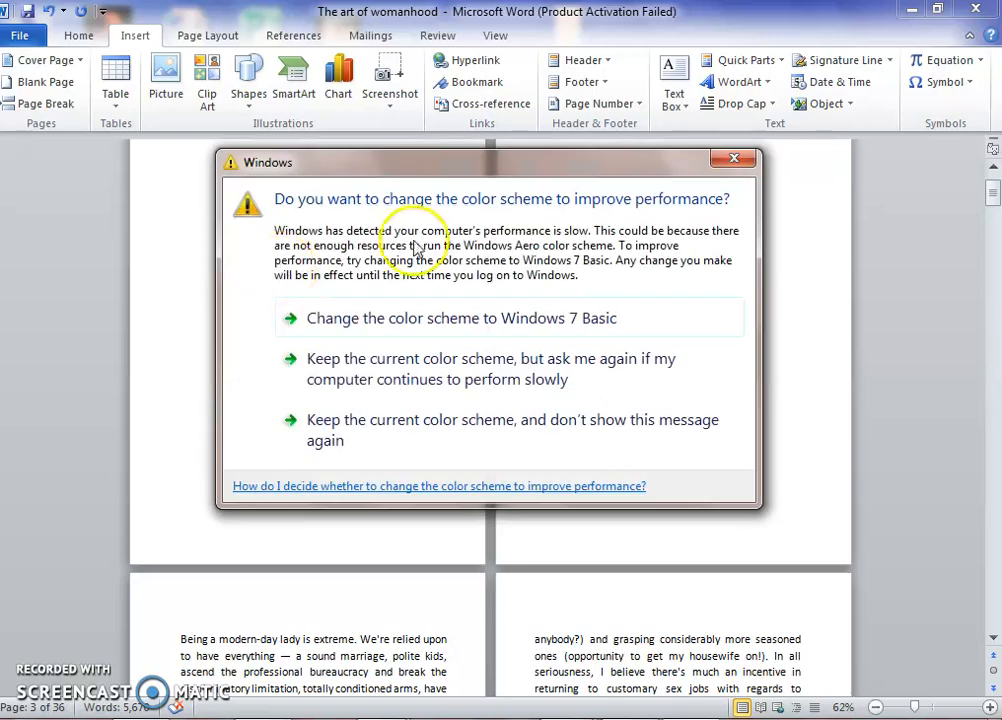
pyautogui.click(735, 159)
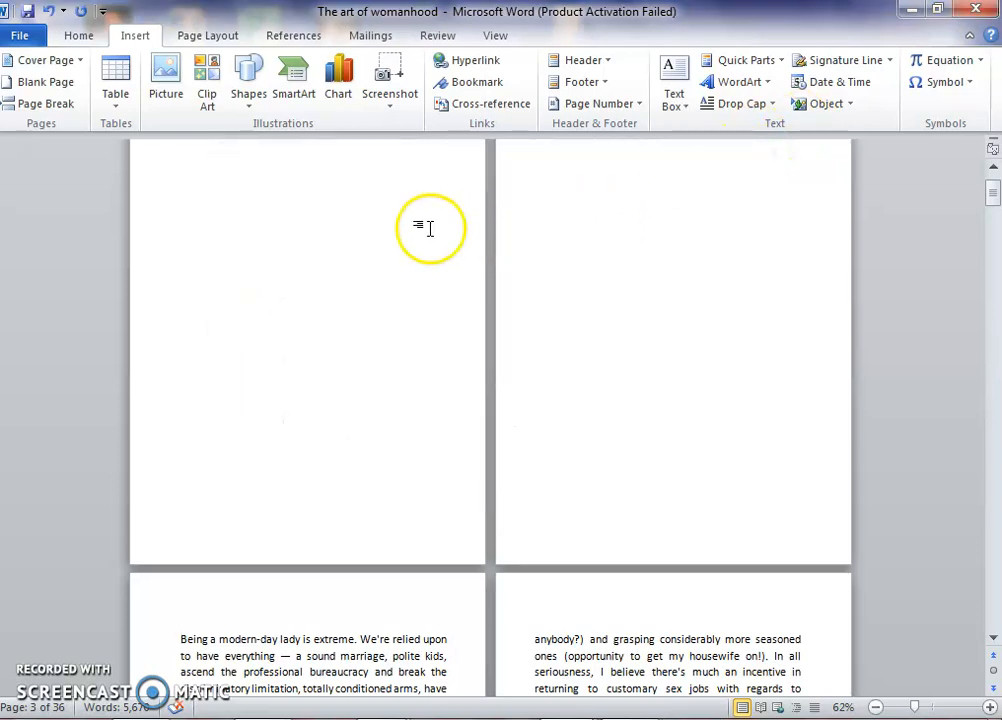
# Step: Write "BOOK TITLE SHOULD HERE", "BOOK SUB TITLE SHOULD BE HERE AS WELL AND" and "AUTHOR'S NAME" as separate lines on the first blank page
pyautogui.click(297, 246)
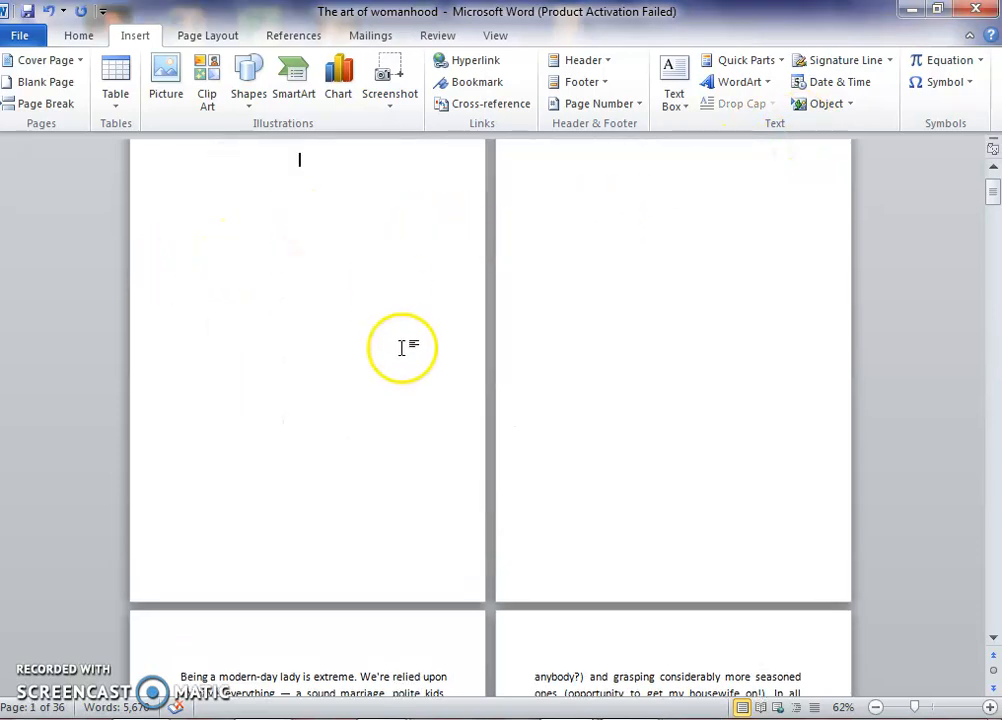
pyautogui.scroll(2, 401, 347)
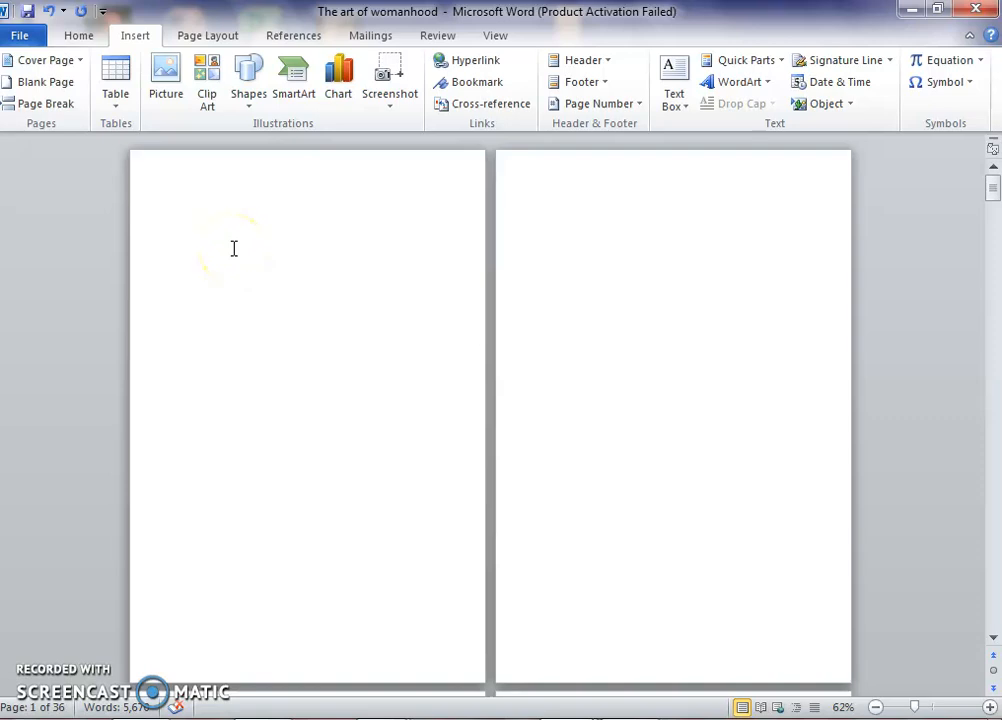
pyautogui.write('b')
pyautogui.press('BackSpace')
pyautogui.write('BOOK TIT')
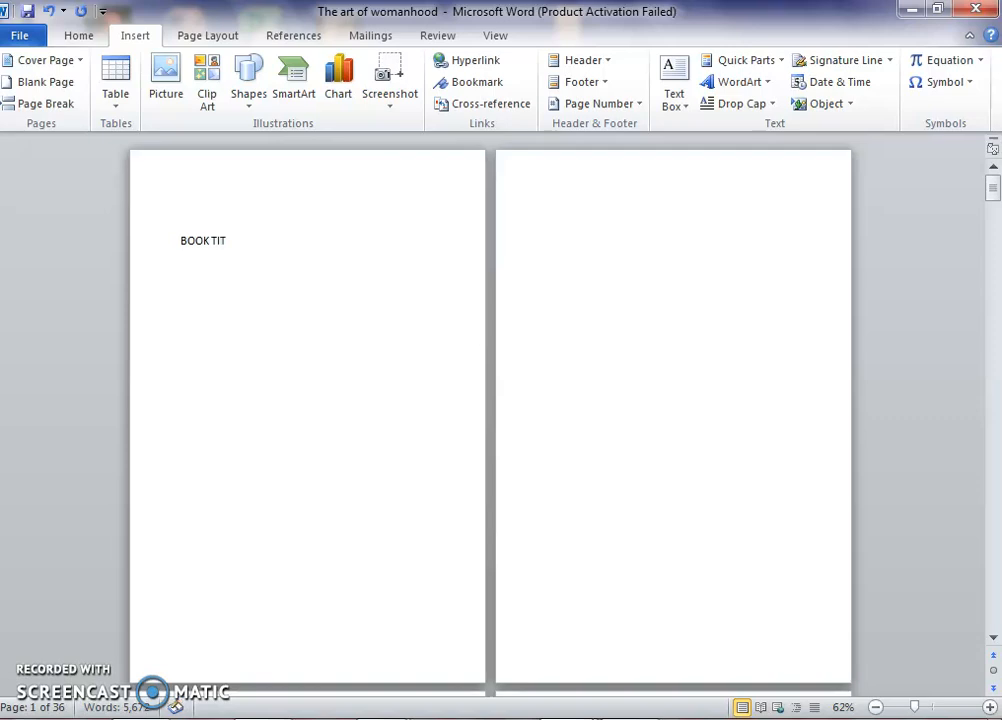
pyautogui.write('LE SHOULD G')
pyautogui.press('BackSpace')
pyautogui.write('H')
pyautogui.press('BackSpace')
pyautogui.press('BackSpace')
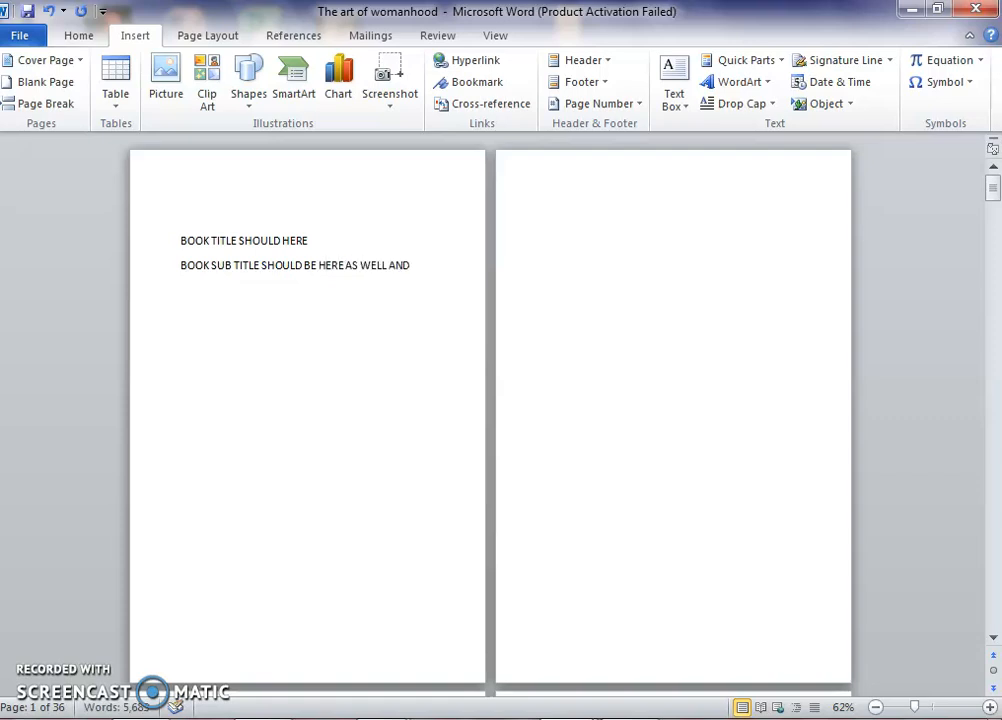
pyautogui.press('Return')
pyautogui.write('AUTHOR’S NAME')
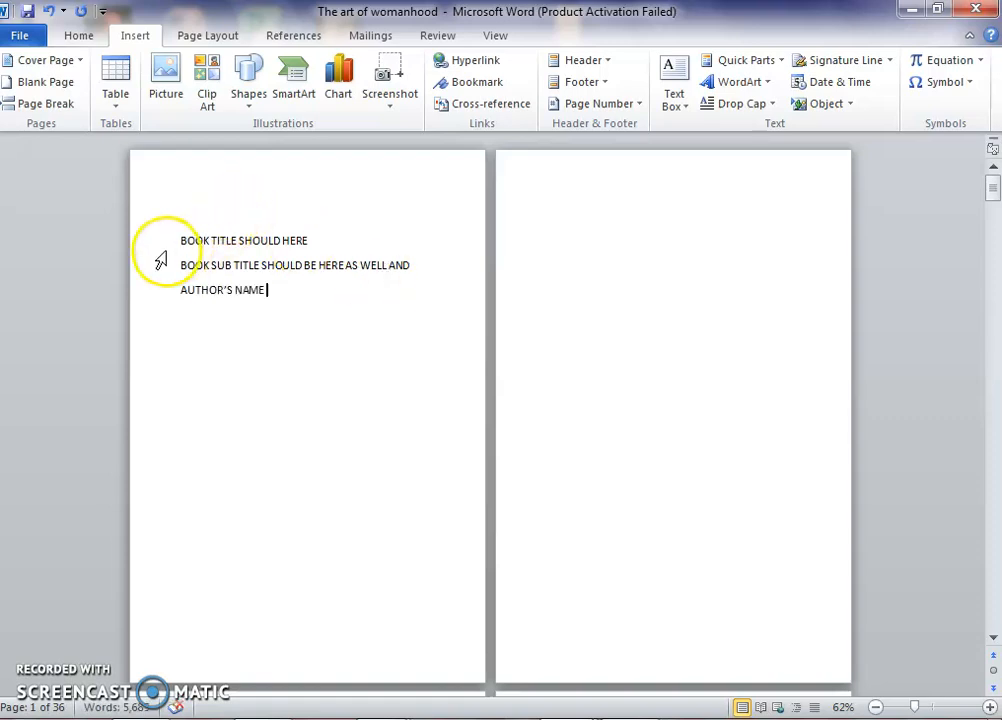
# Step: Try to delete all three placeholder lines on the first page at once and undo the deletion
pyautogui.moveTo(179, 240); pyautogui.dragTo(333, 310)
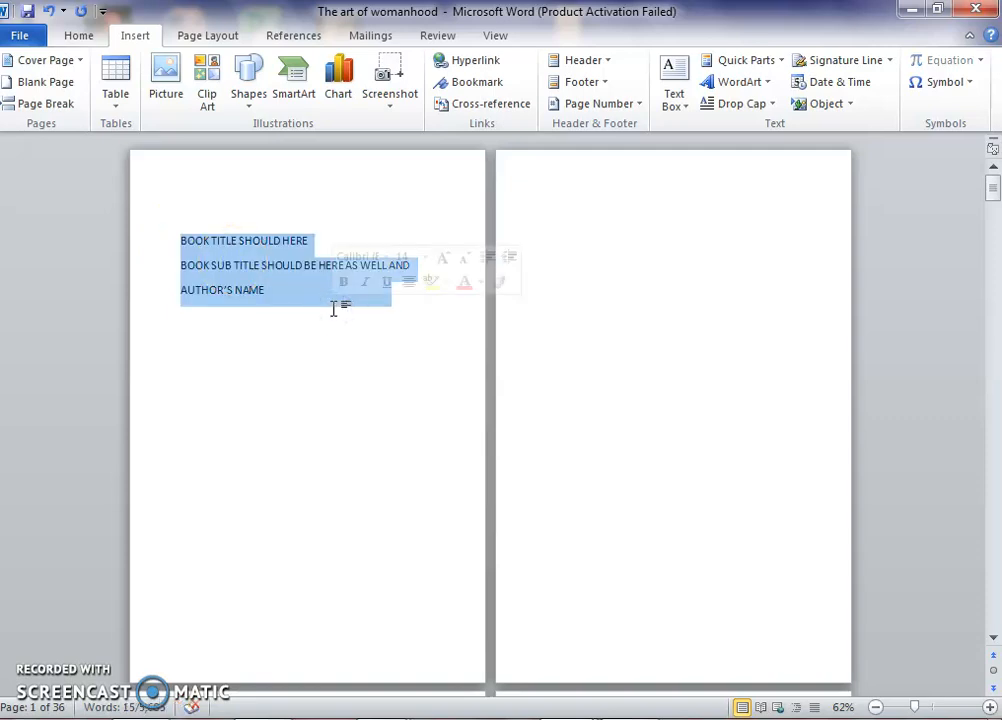
pyautogui.press('Delete')
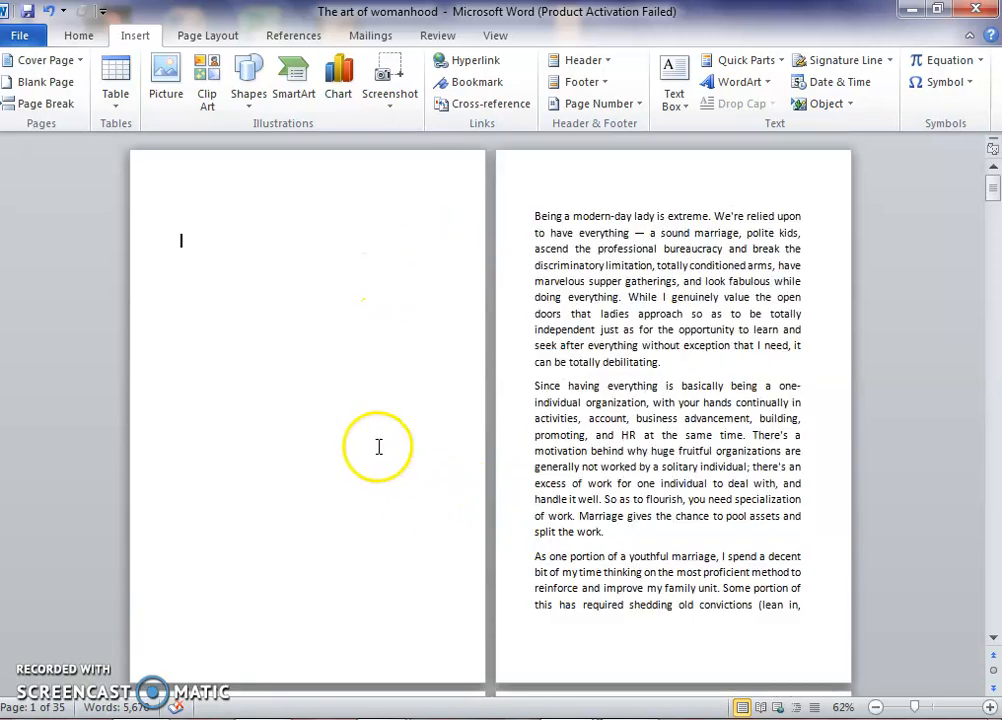
pyautogui.hotkey('ctrl', 'z')
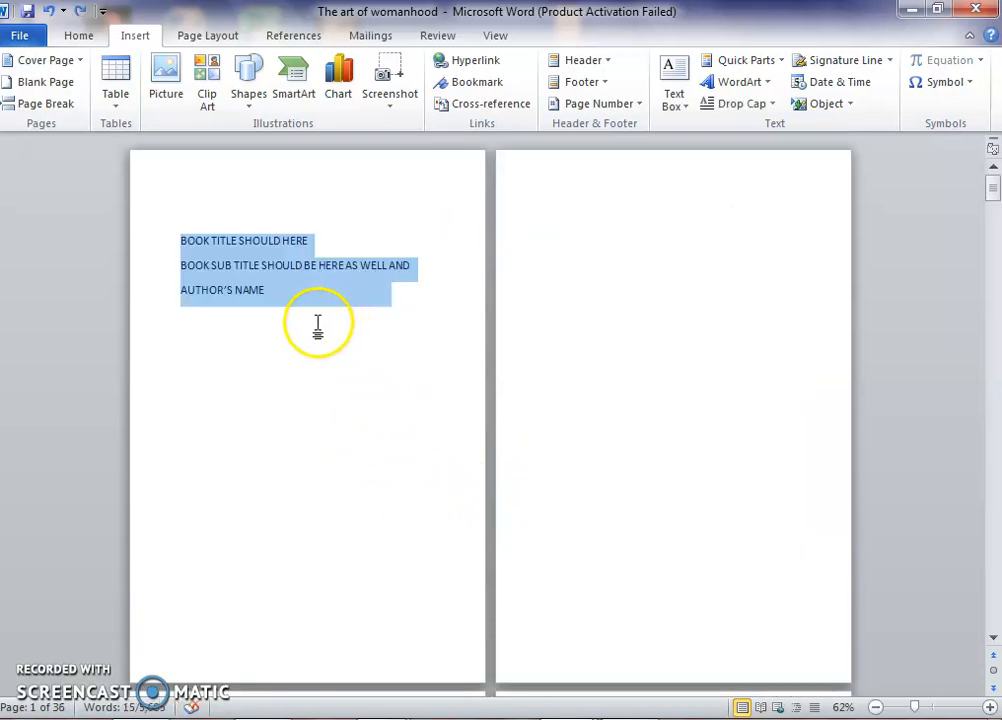
# Step: Erase the placeholder author, subtitle and title lines from the end backwards, keeping the first page's break
pyautogui.click(284, 309)
pyautogui.press('BackSpace')
pyautogui.press('BackSpace')
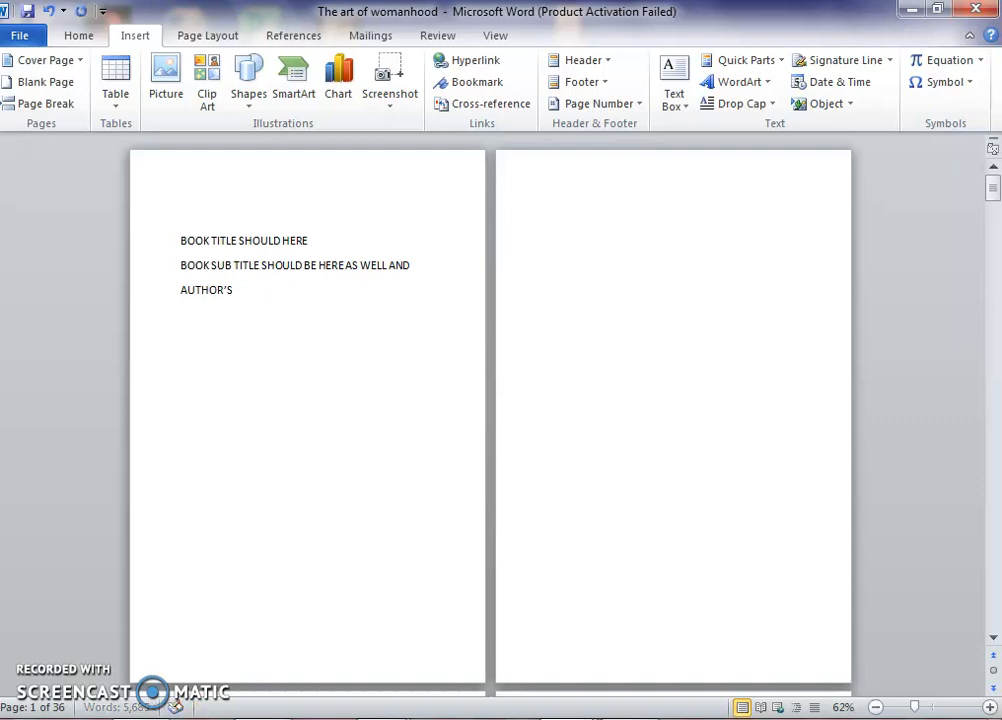
pyautogui.press('BackSpace')
pyautogui.press('BackSpace')
pyautogui.press('BackSpace')
pyautogui.press('BackSpace')
pyautogui.press('BackSpace')
pyautogui.press('BackSpace')
pyautogui.press('BackSpace')
pyautogui.press('BackSpace')
pyautogui.press('BackSpace')
pyautogui.press('BackSpace')
pyautogui.press('BackSpace')
pyautogui.press('BackSpace')
pyautogui.press('BackSpace')
pyautogui.press('BackSpace')
pyautogui.press('BackSpace')
pyautogui.press('BackSpace')
pyautogui.press('BackSpace')
pyautogui.press('BackSpace')
pyautogui.press('BackSpace')
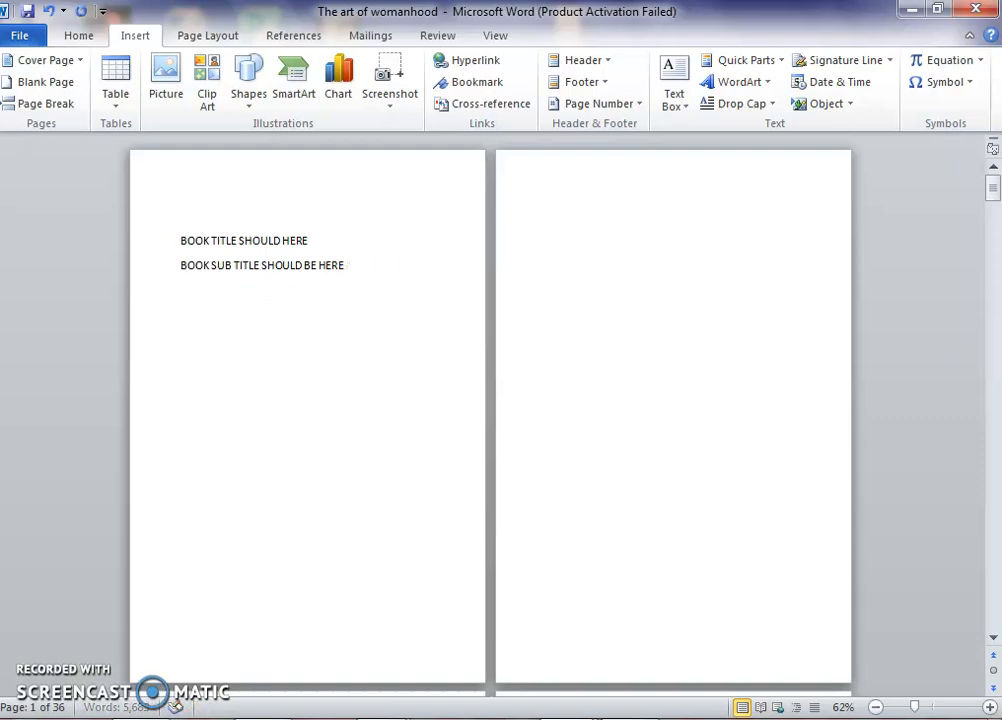
pyautogui.press('BackSpace')
pyautogui.press('BackSpace')
pyautogui.press('BackSpace')
pyautogui.press('BackSpace')
pyautogui.press('BackSpace')
pyautogui.press('BackSpace')
pyautogui.press('BackSpace')
pyautogui.press('BackSpace')
pyautogui.press('BackSpace')
pyautogui.press('BackSpace')
pyautogui.press('BackSpace')
pyautogui.press('BackSpace')
pyautogui.press('BackSpace')
pyautogui.press('BackSpace')
pyautogui.press('BackSpace')
pyautogui.press('BackSpace')
pyautogui.press('BackSpace')
pyautogui.press('BackSpace')
pyautogui.press('BackSpace')
pyautogui.press('BackSpace')
pyautogui.press('BackSpace')
pyautogui.press('BackSpace')
pyautogui.press('BackSpace')
pyautogui.press('BackSpace')
pyautogui.press('BackSpace')
pyautogui.press('BackSpace')
pyautogui.press('BackSpace')
pyautogui.press('BackSpace')
pyautogui.press('BackSpace')
pyautogui.press('BackSpace')
pyautogui.press('BackSpace')
pyautogui.press('BackSpace')
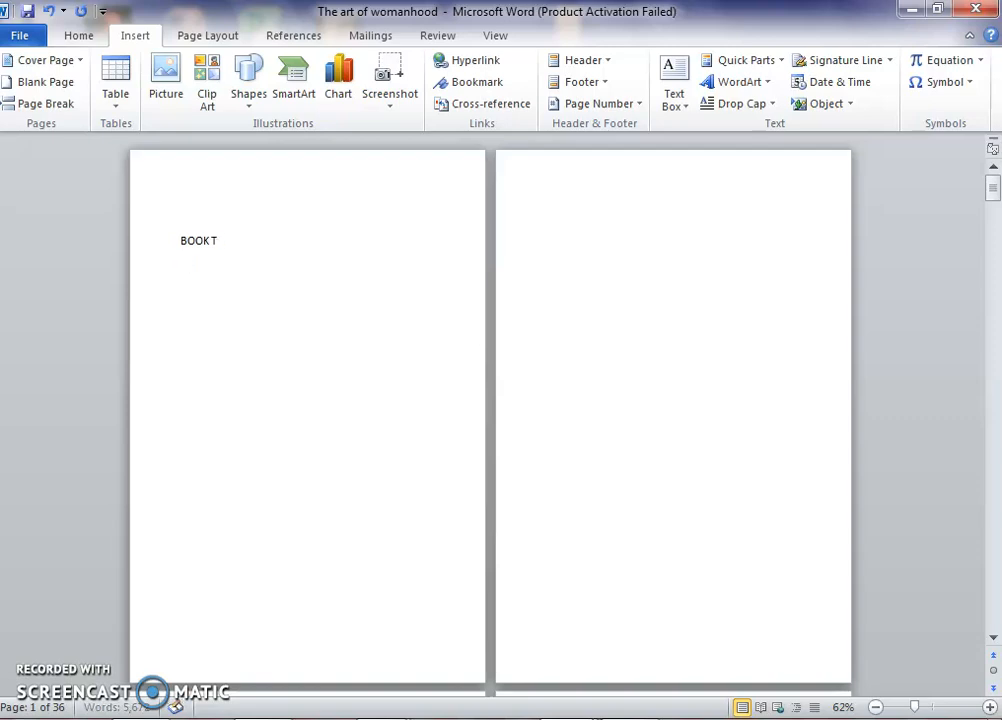
pyautogui.press('BackSpace')
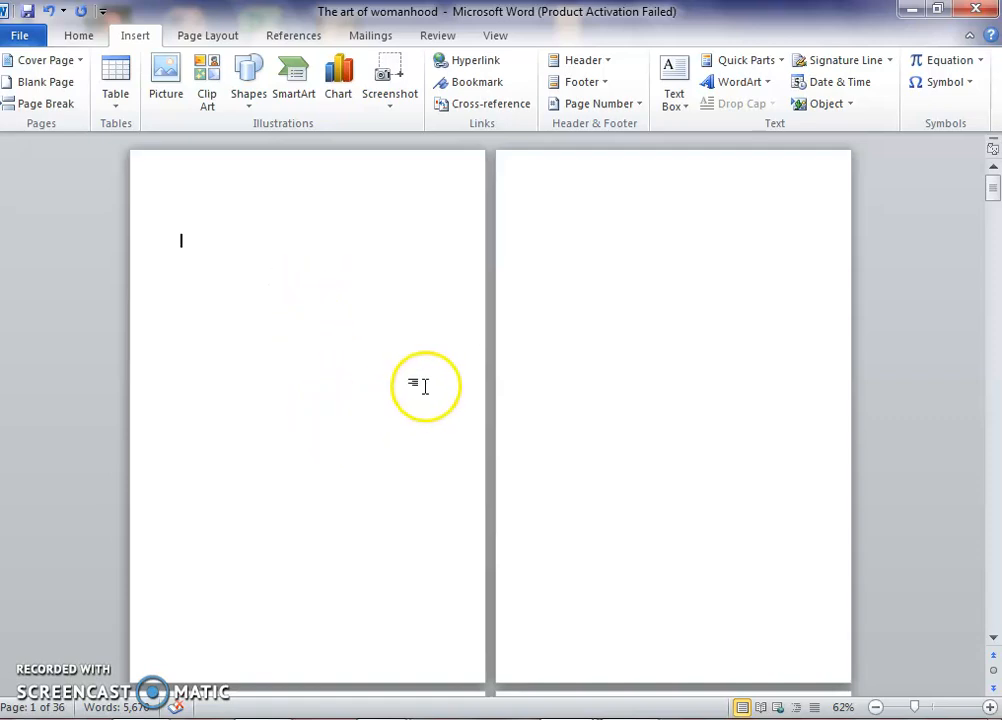
# Step: Review both empty front pages and where the manuscript's opening paragraph begins on the third page
pyautogui.scroll(-3, 369, 405)
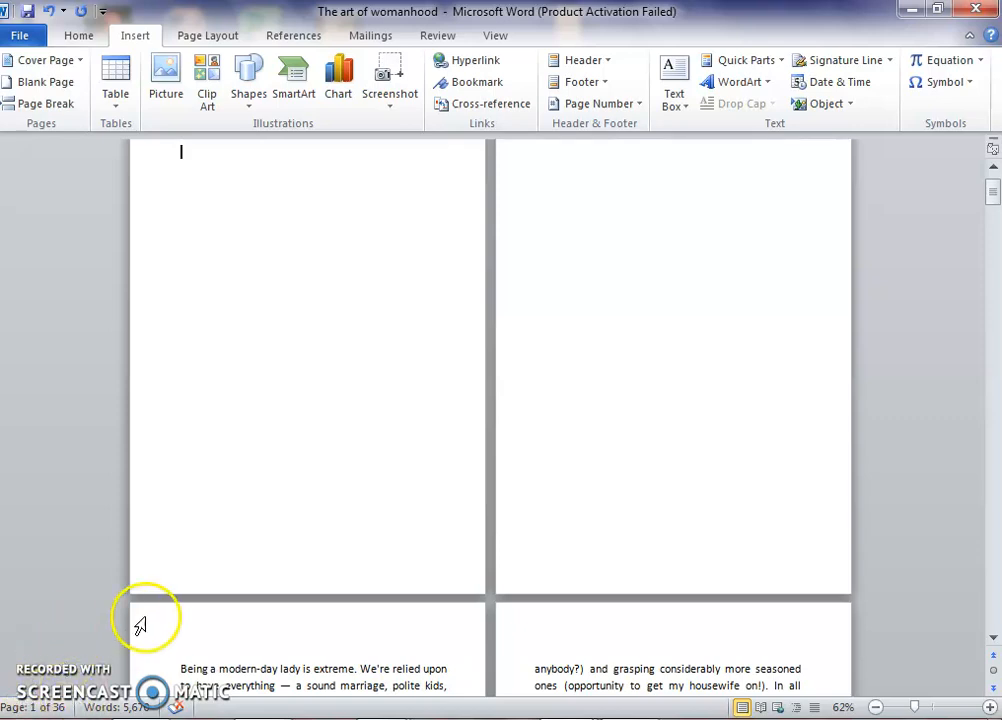
pyautogui.click(299, 219)
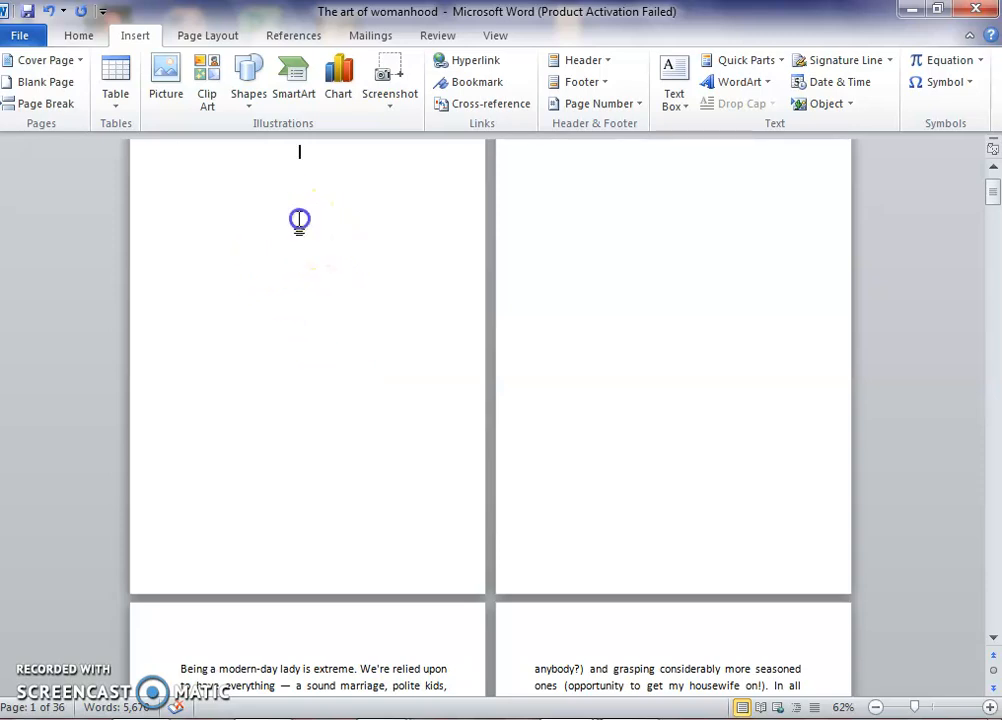
pyautogui.click(675, 246)
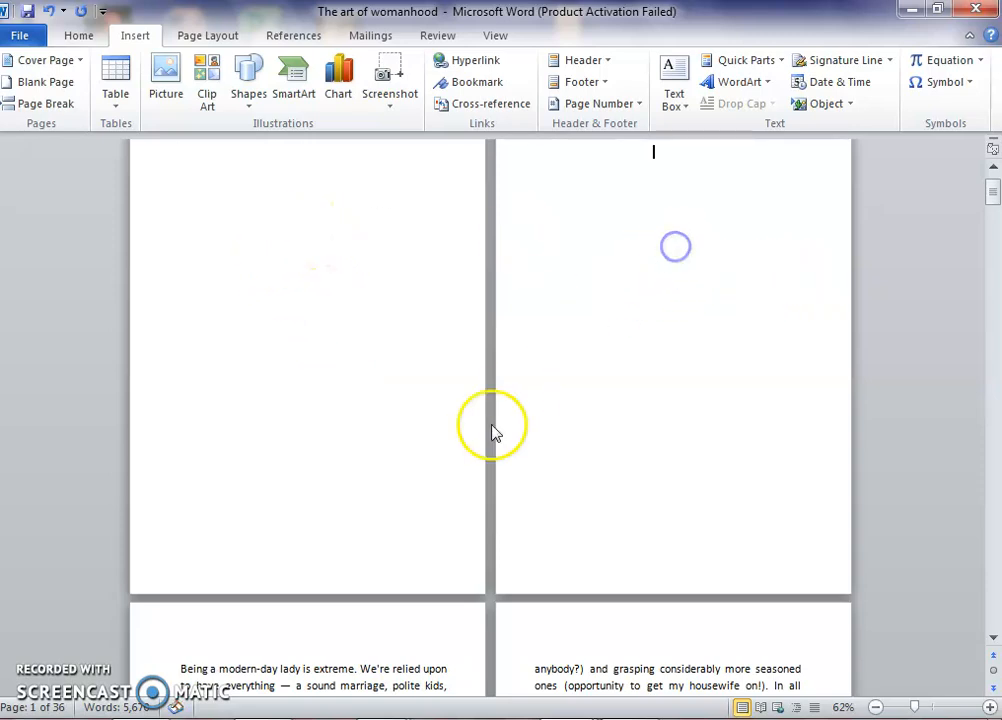
pyautogui.scroll(-3, 313, 637)
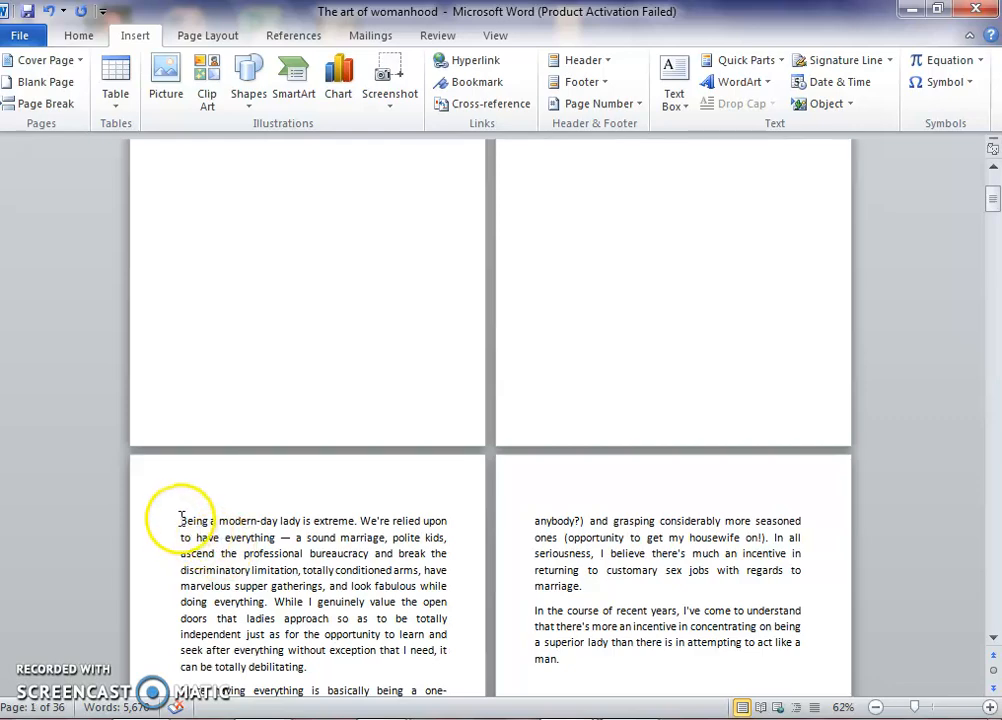
# Step: Examine the opening passage from "Being a modern-day lady" up to the "Models of Flourishing Relationships" line, highlighting its extent
pyautogui.scroll(-4, 240, 560)
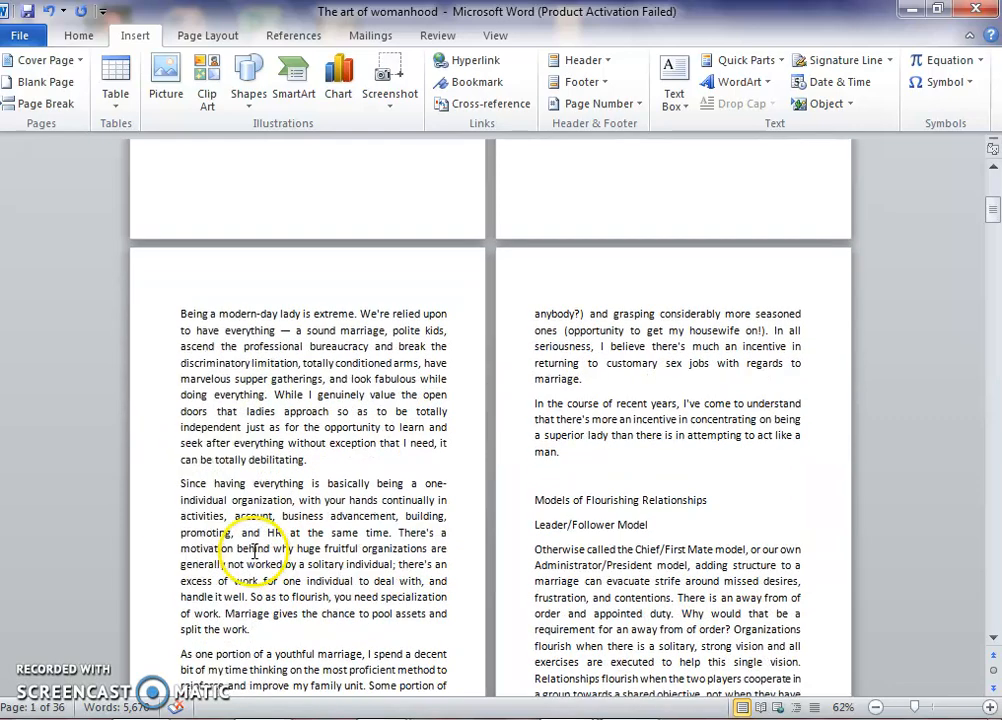
pyautogui.scroll(-1, 255, 551)
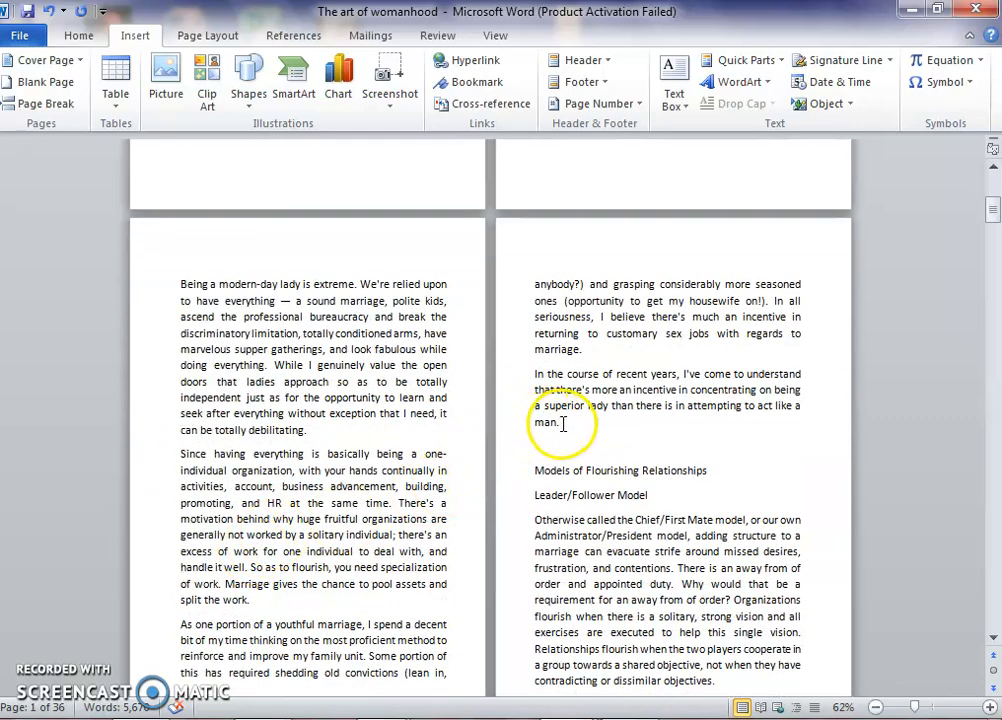
pyautogui.moveTo(563, 424); pyautogui.dragTo(130, 289)
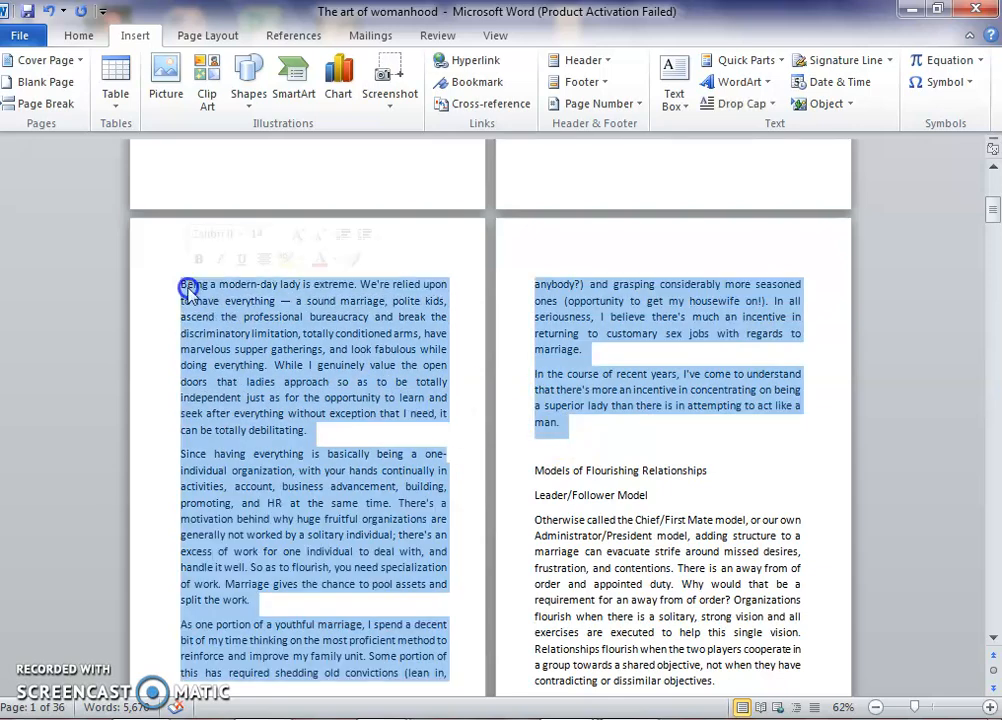
pyautogui.scroll(-1, 287, 470)
pyautogui.scroll(-1, 287, 470)
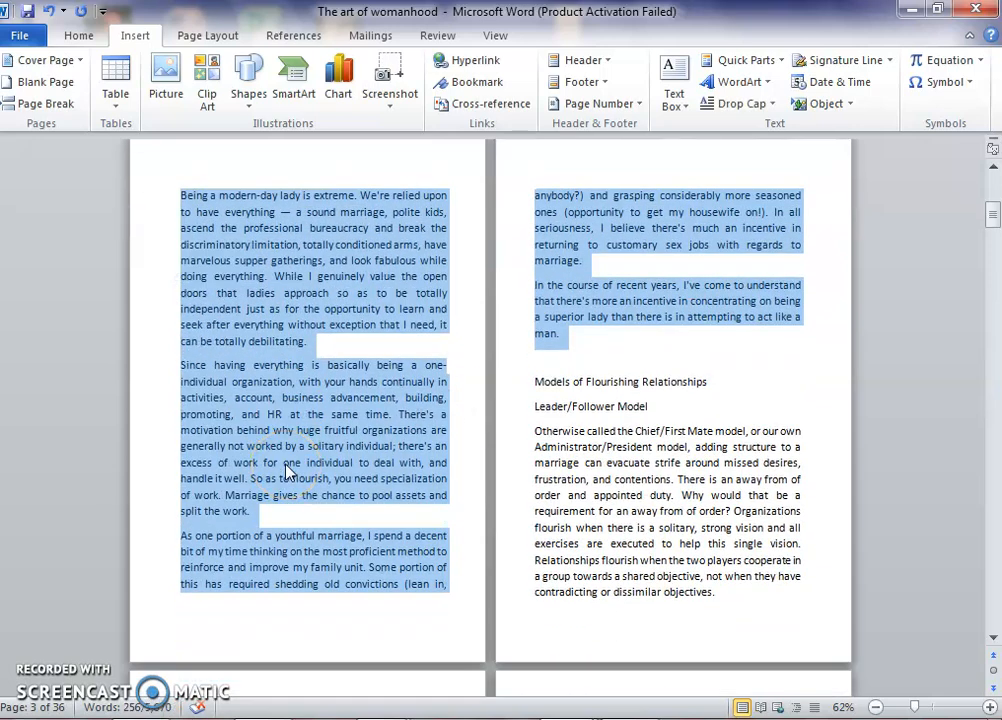
pyautogui.click(232, 495)
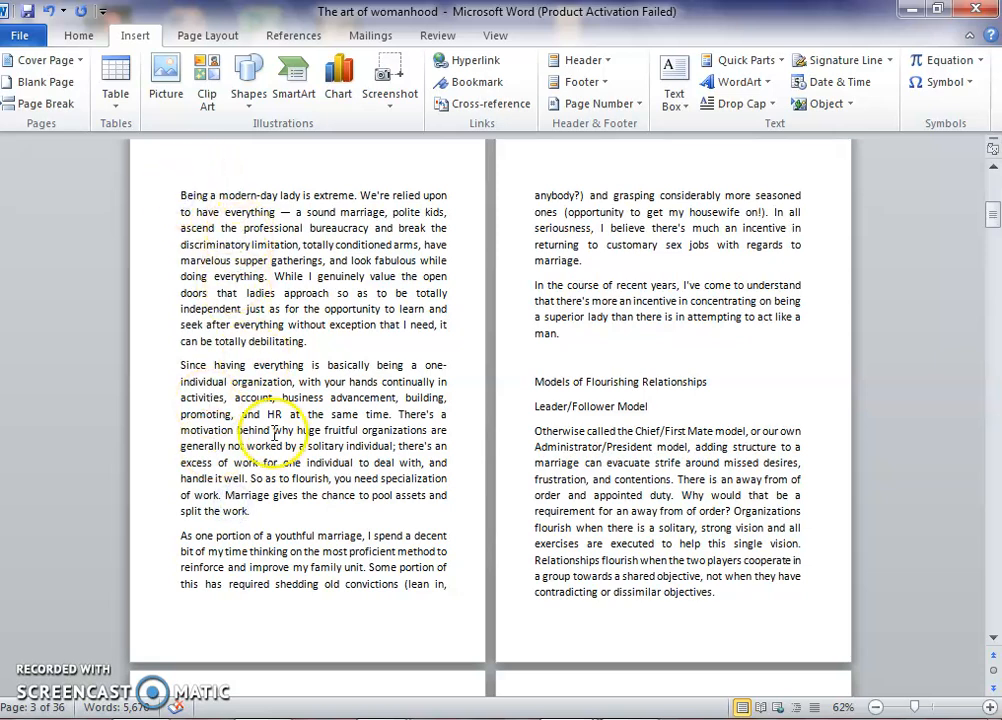
# Step: Add the line "INTRODUCTION" as its own paragraph above the manuscript's opening paragraph and make sure it is spelled correctly
pyautogui.scroll(1, 265, 440)
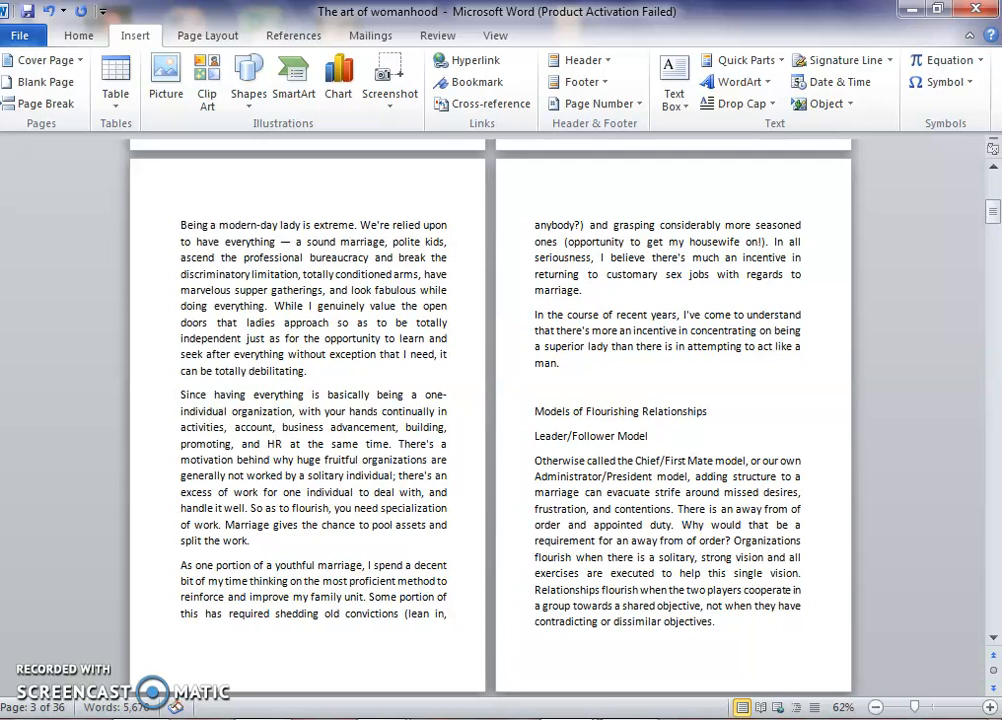
pyautogui.click(182, 225)
pyautogui.write('INTRODUCT')
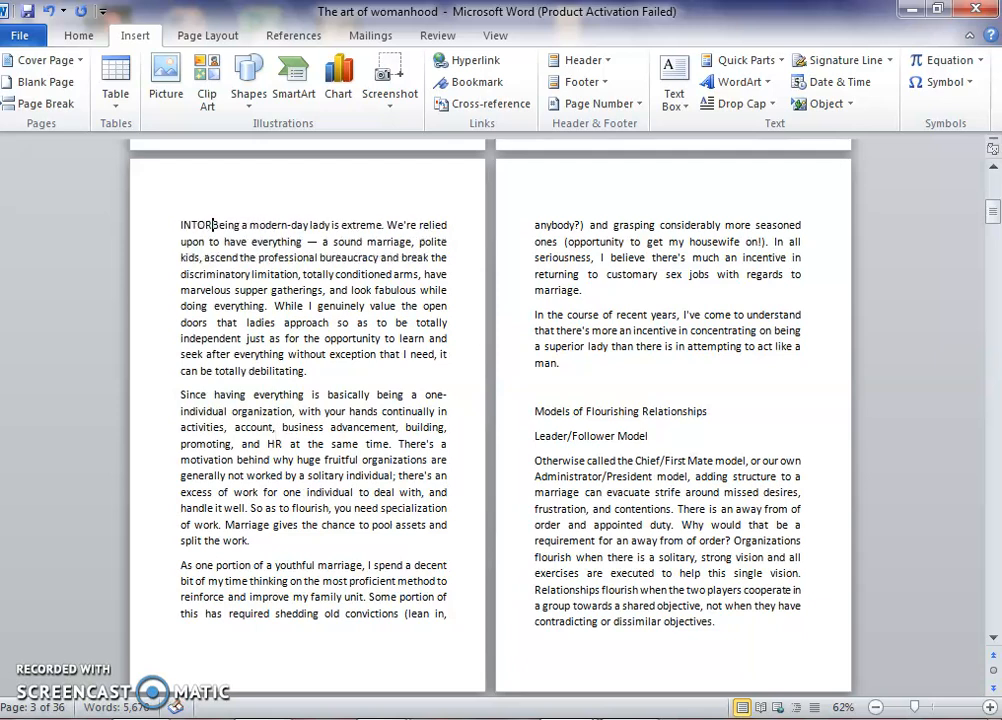
pyautogui.write('ION')
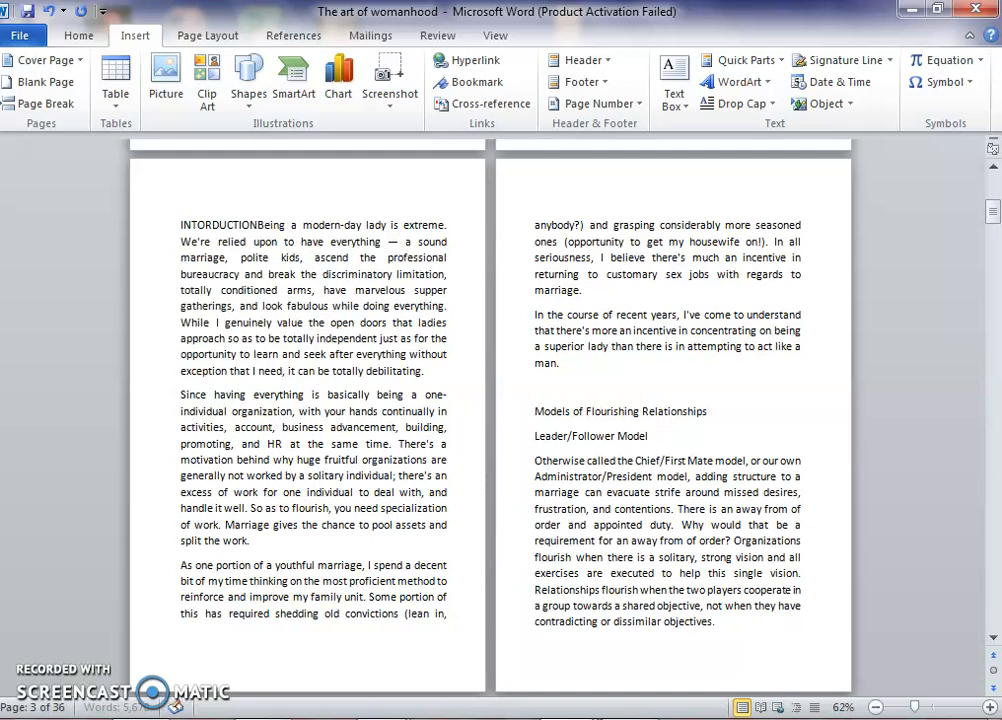
pyautogui.press('Return')
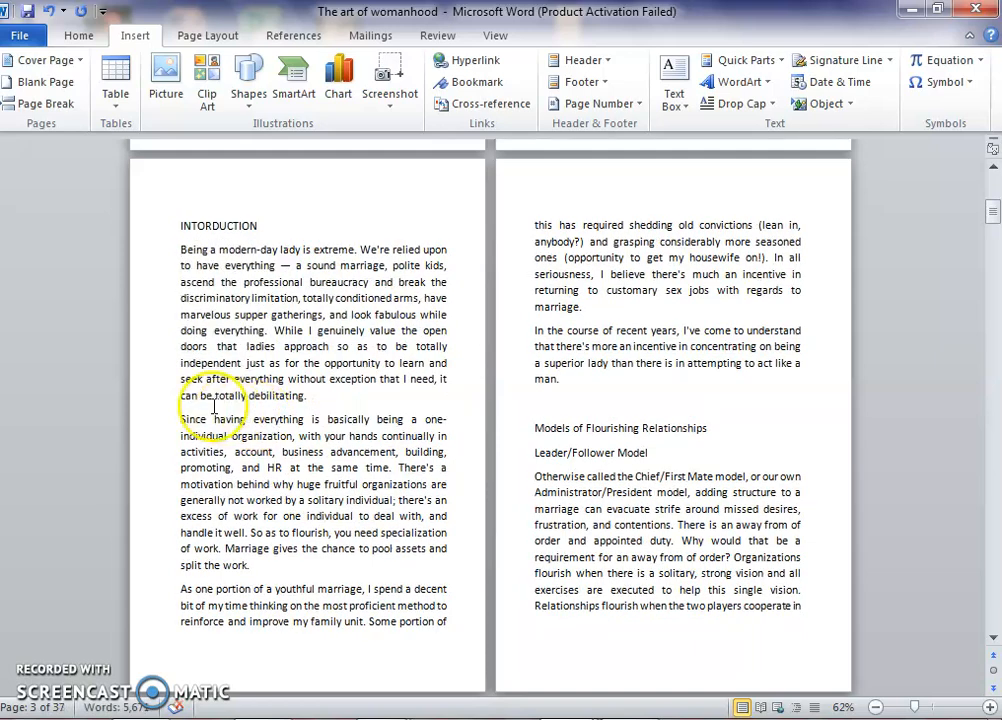
pyautogui.scroll(1, 200, 340)
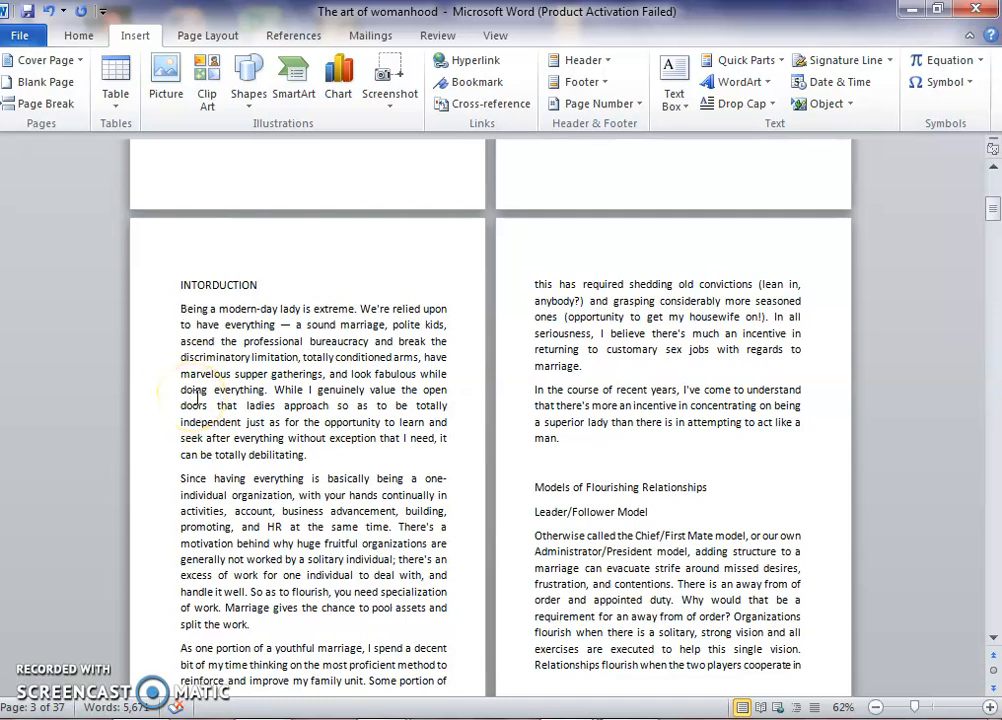
pyautogui.click(212, 287)
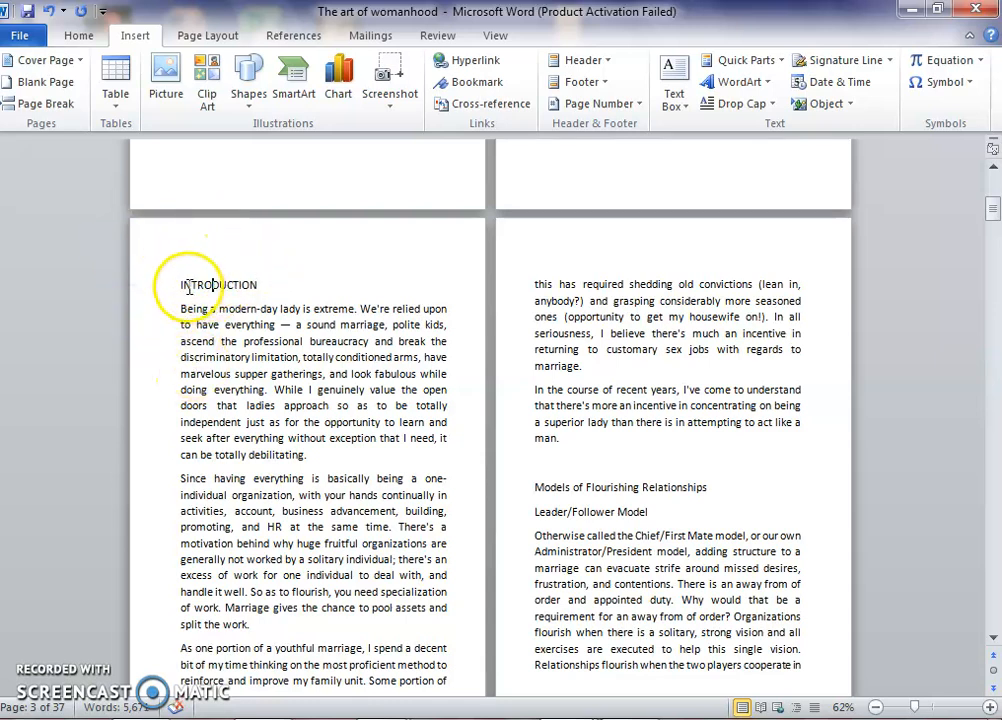
# Step: Apply the Heading 1 style to the INTRODUCTION line
pyautogui.moveTo(179, 285); pyautogui.dragTo(260, 286)
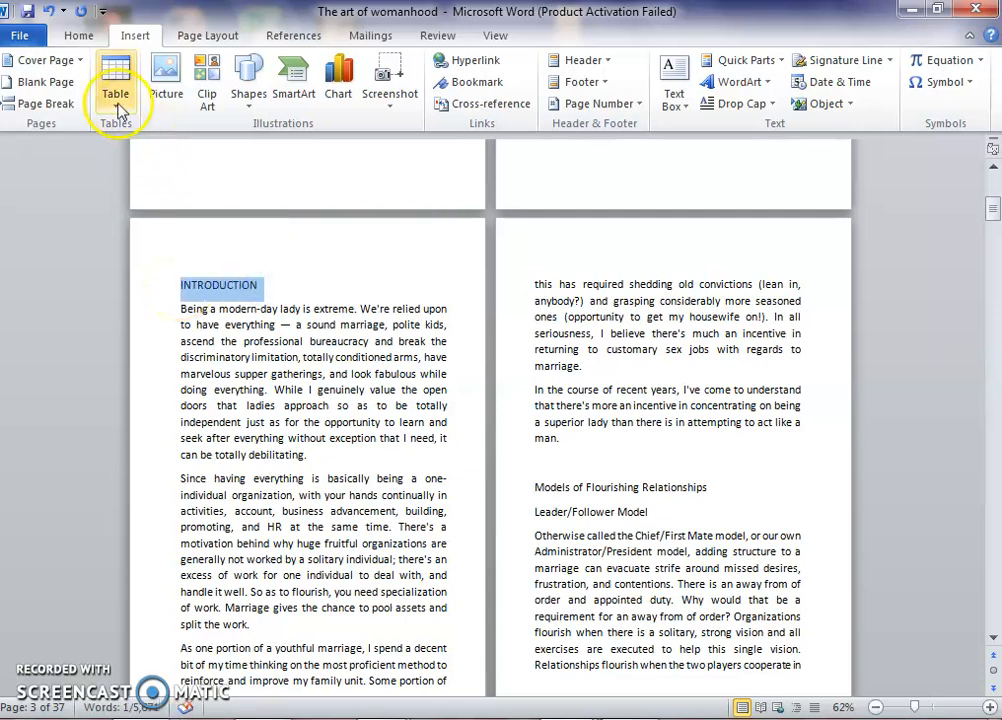
pyautogui.click(96, 39)
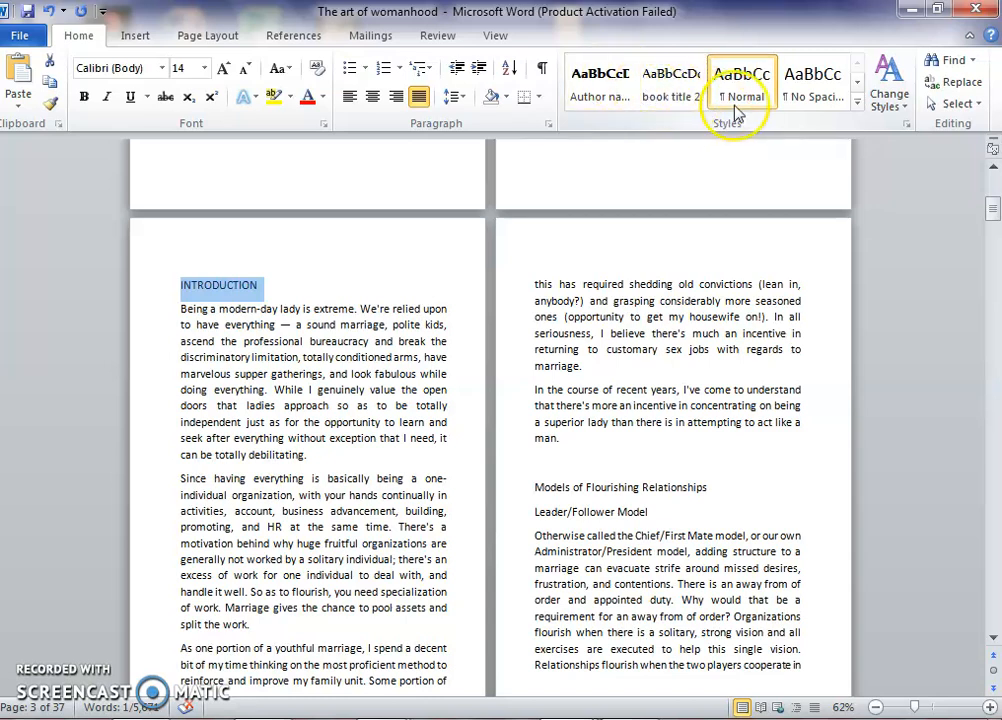
pyautogui.click(858, 102)
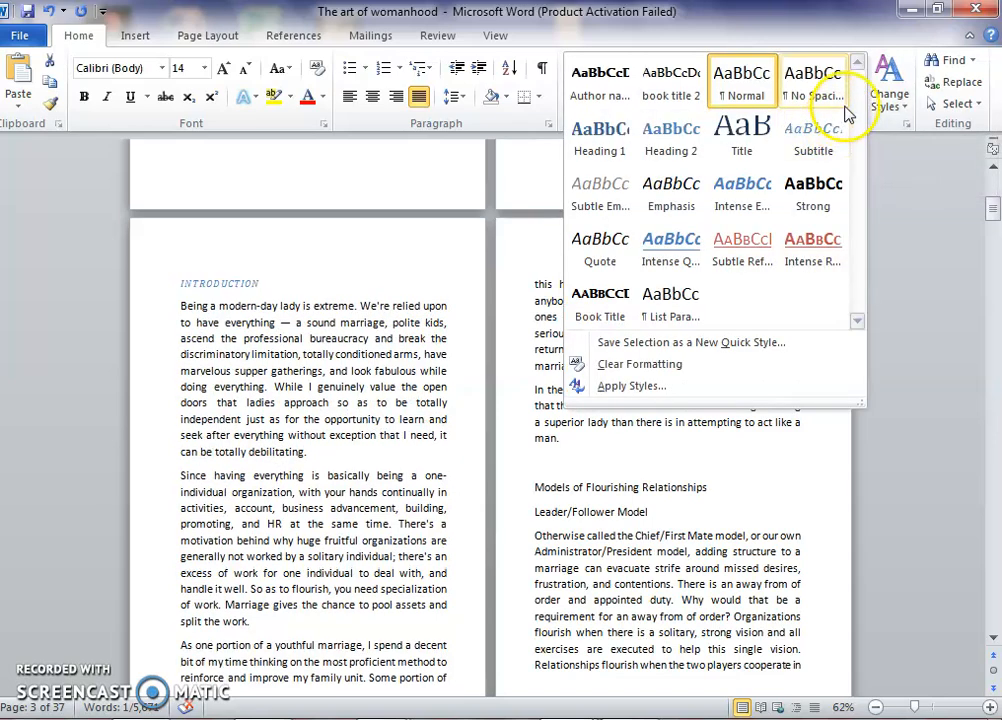
pyautogui.click(588, 138)
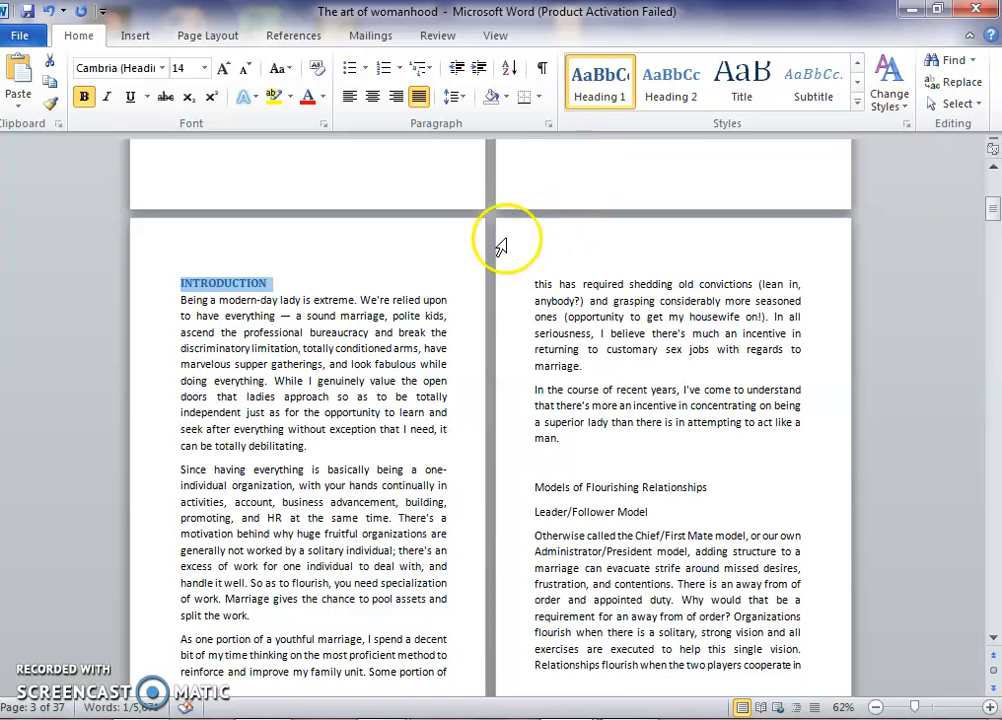
# Step: Modify the Heading 1 style to use black text at font size 26
pyautogui.rightClick(593, 92)
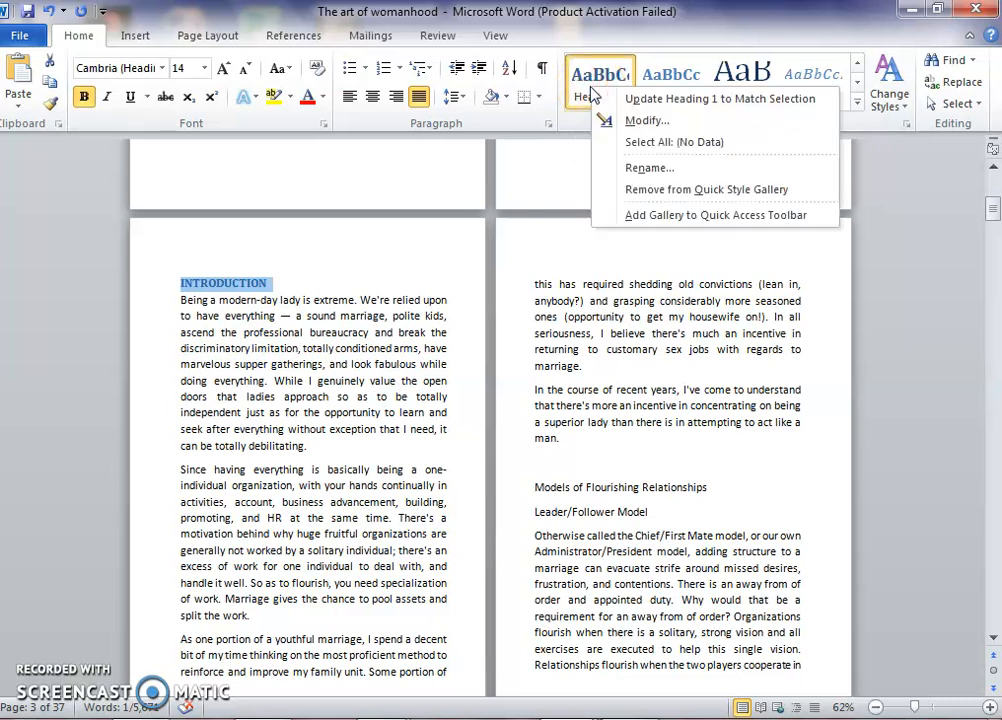
pyautogui.click(648, 120)
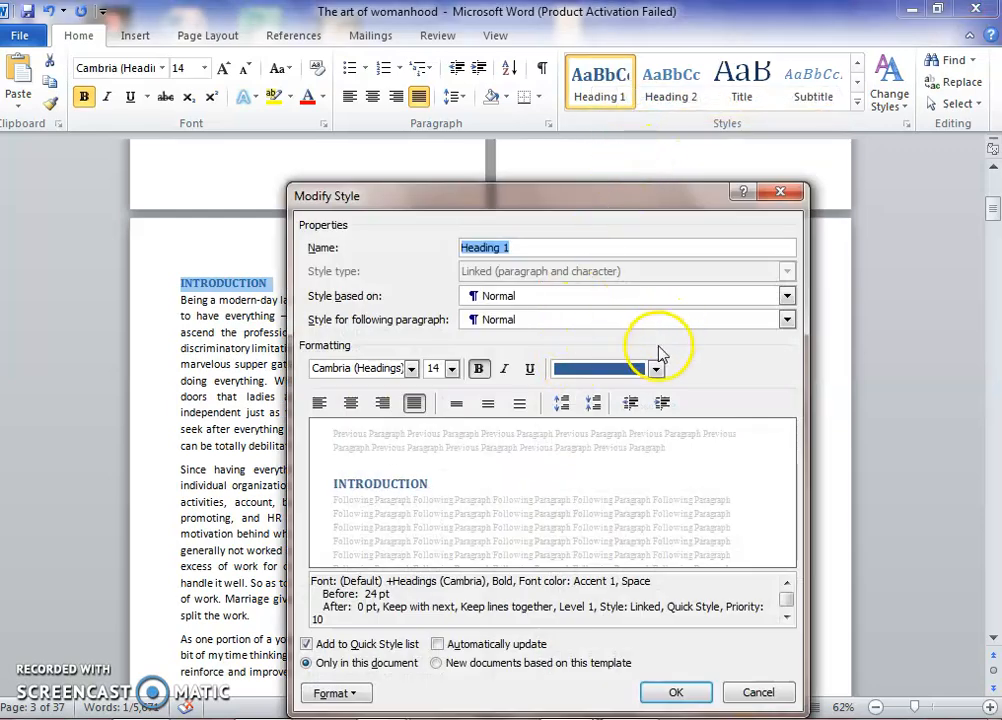
pyautogui.click(657, 369)
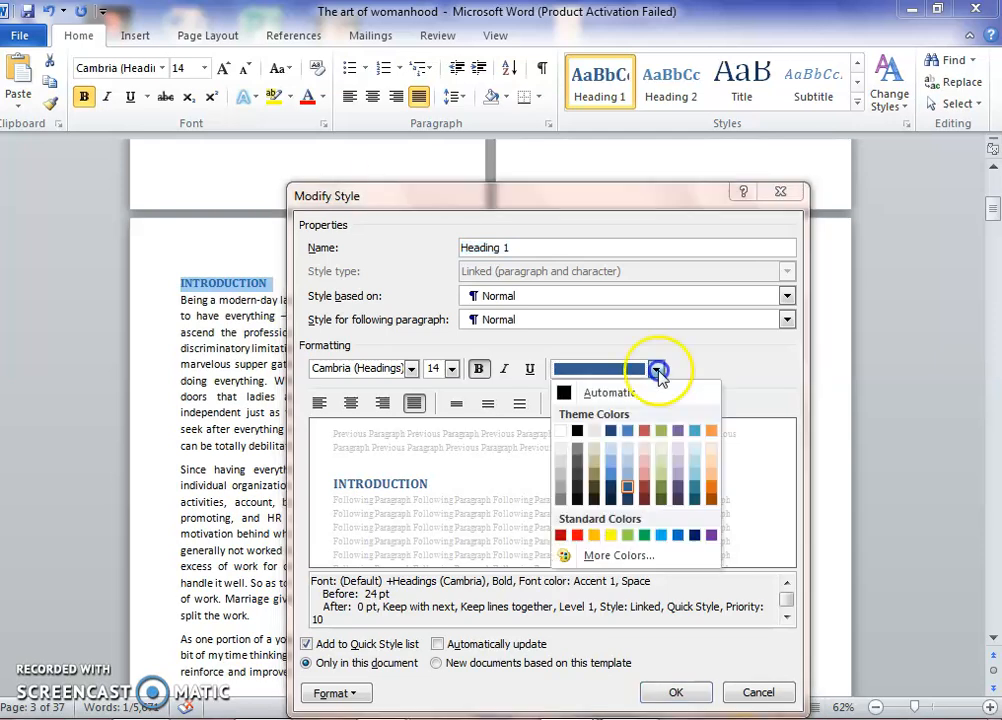
pyautogui.click(570, 425)
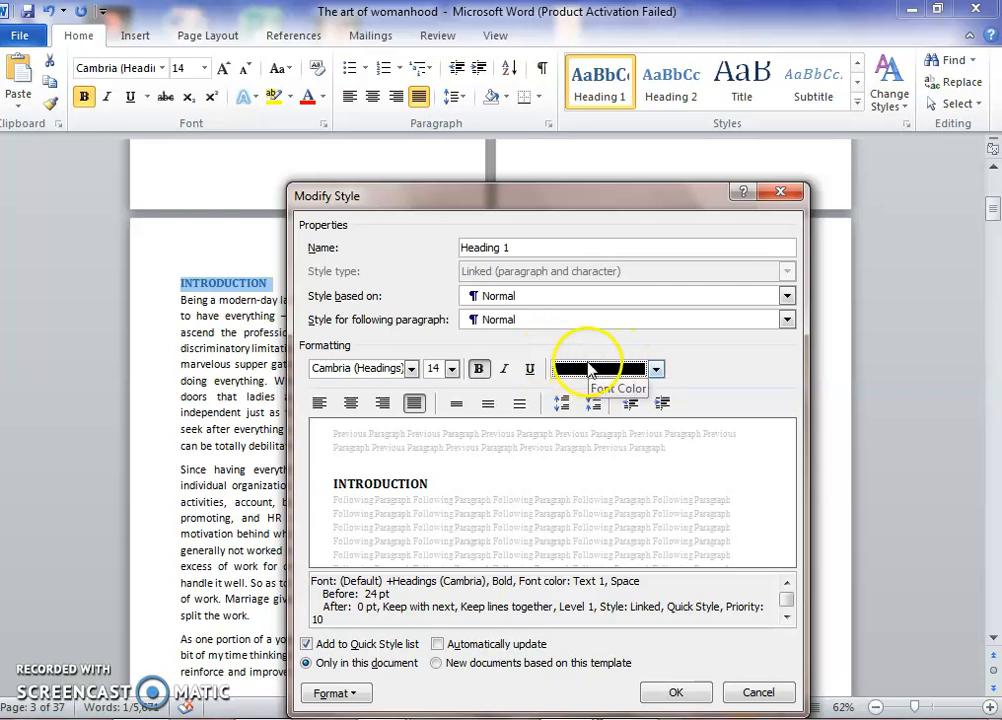
pyautogui.click(452, 369)
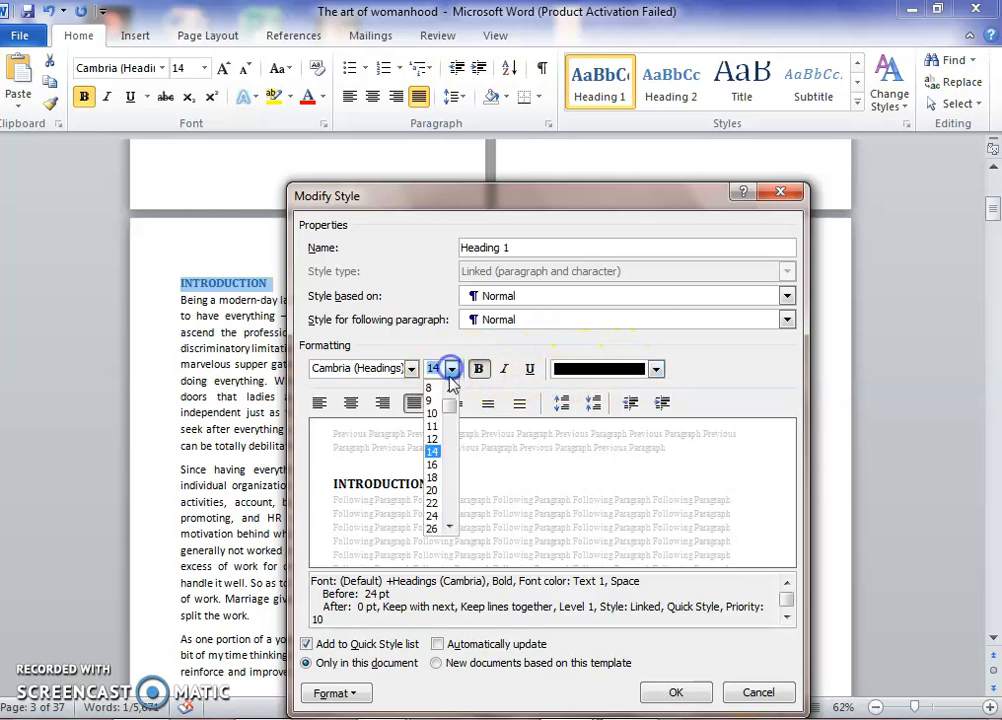
pyautogui.click(433, 516)
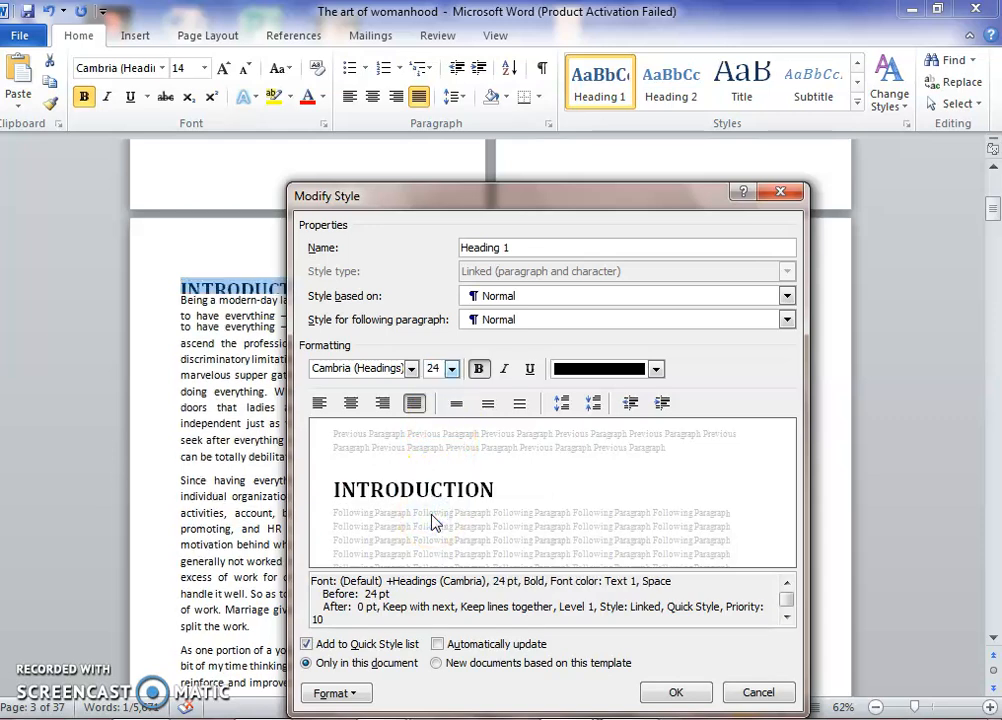
pyautogui.click(452, 369)
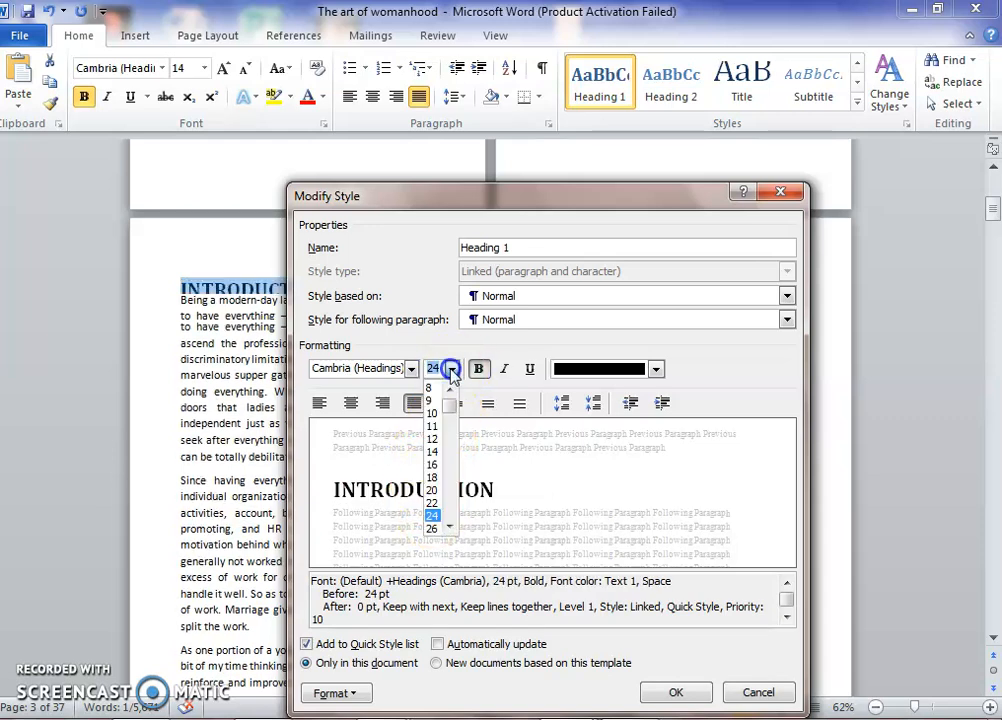
pyautogui.click(436, 527)
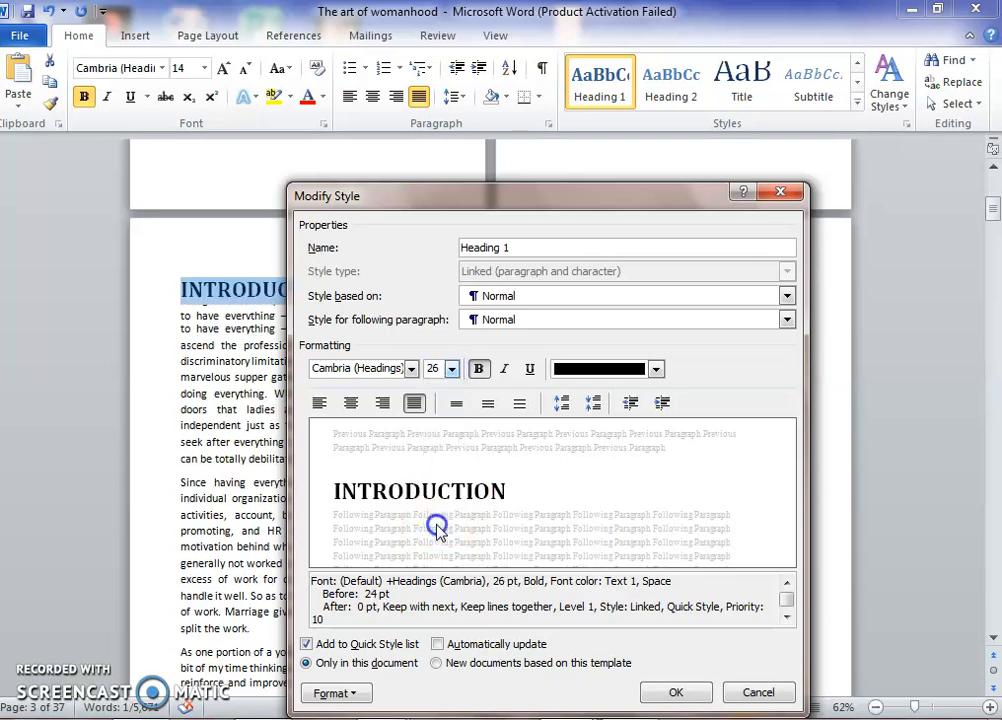
# Step: Set the Heading 1 style to centered Georgia with automatic updating, and save the style changes
pyautogui.click(410, 369)
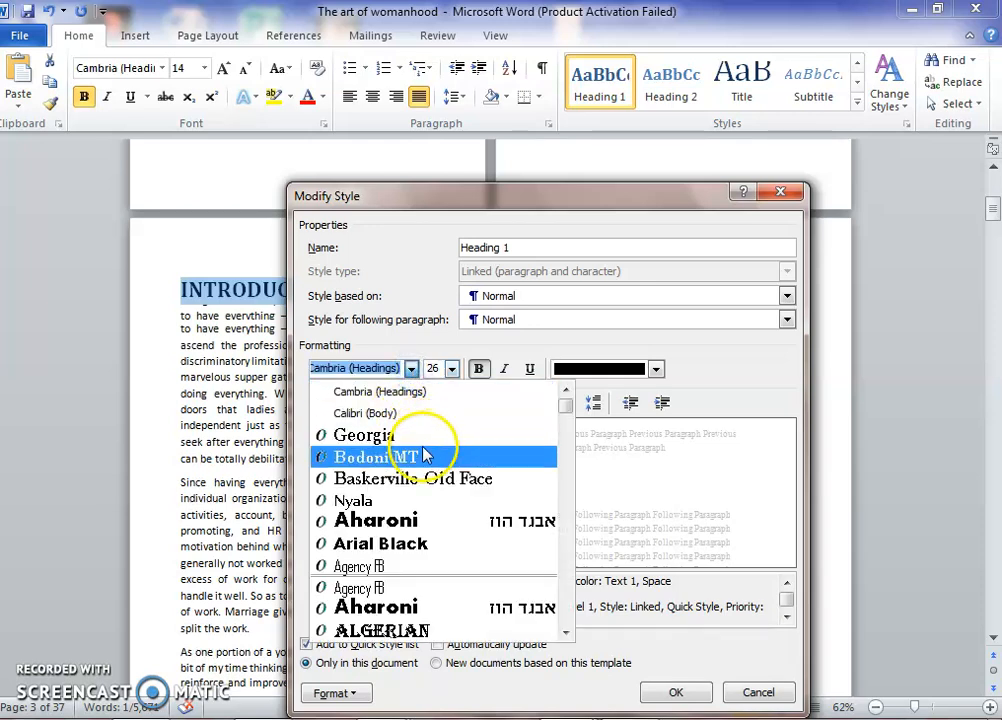
pyautogui.click(415, 438)
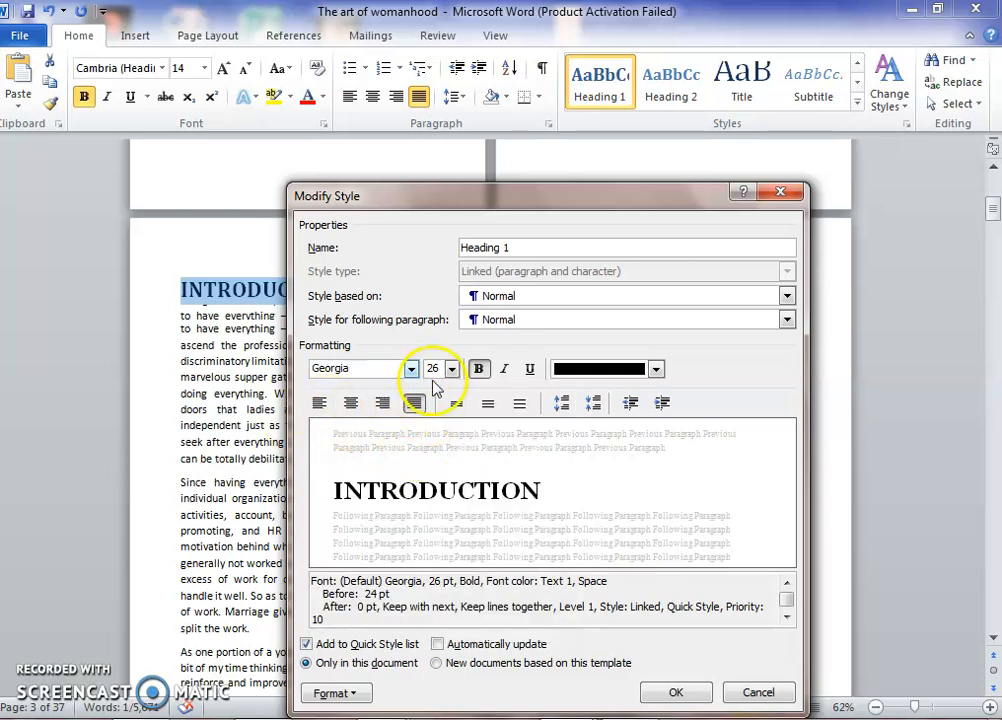
pyautogui.click(351, 406)
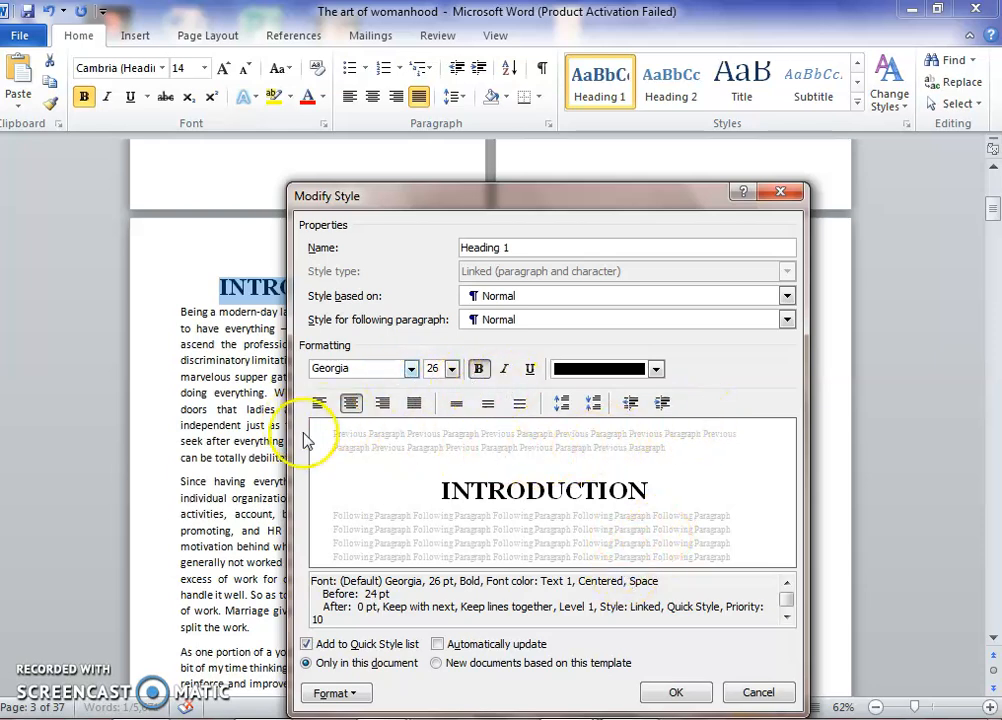
pyautogui.click(438, 646)
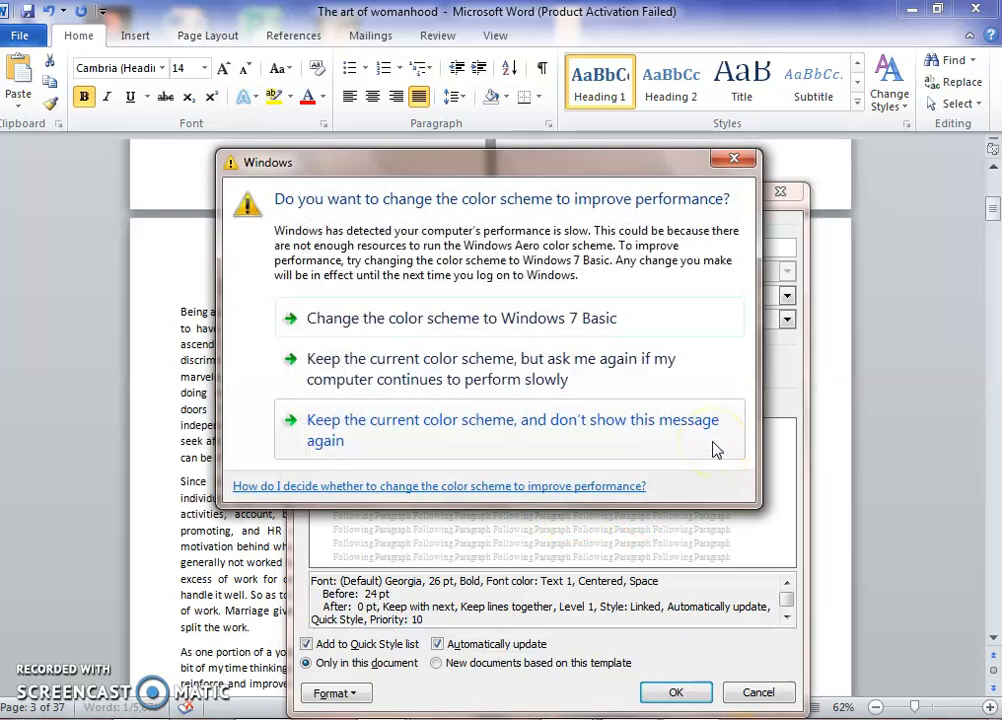
pyautogui.click(733, 159)
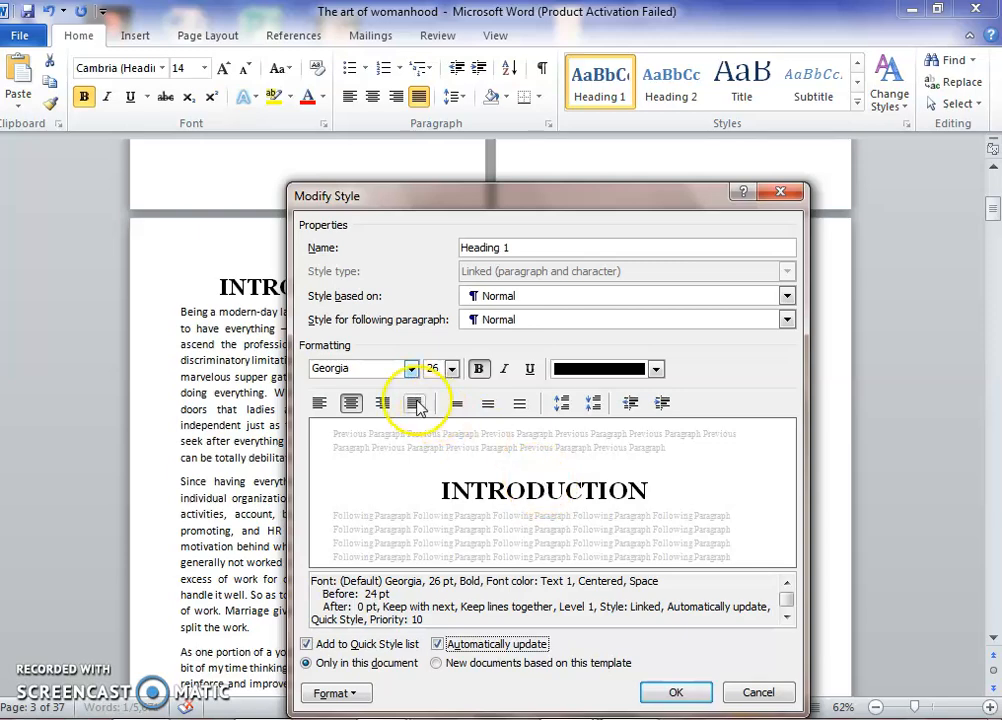
pyautogui.click(670, 693)
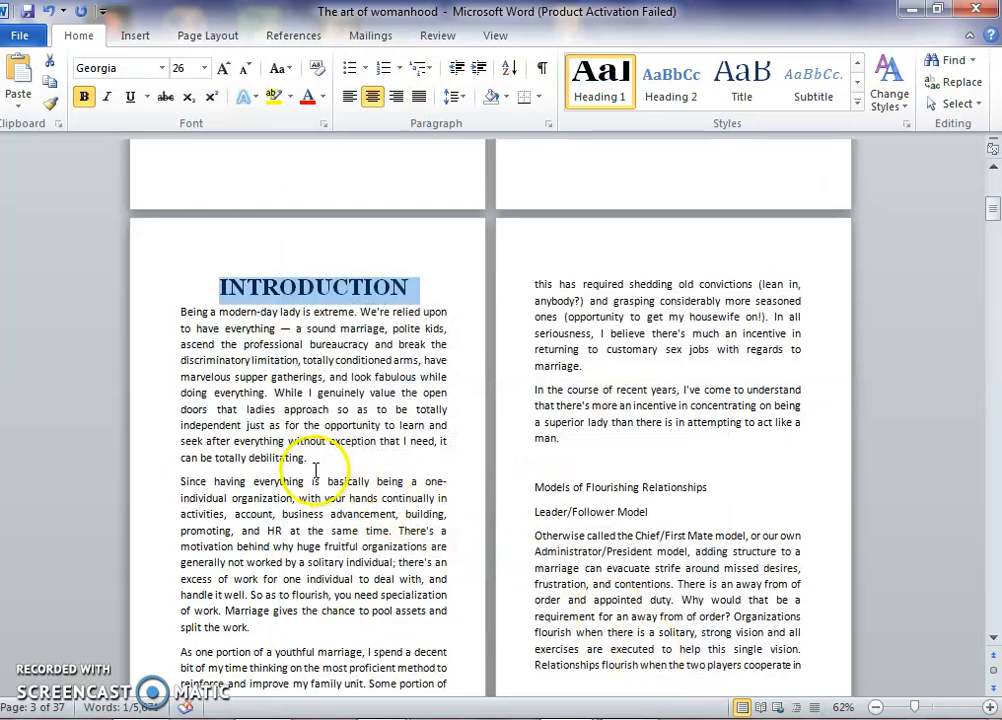
# Step: Apply the Normal style to the opening paragraph below the INTRODUCTION heading
pyautogui.click(316, 470)
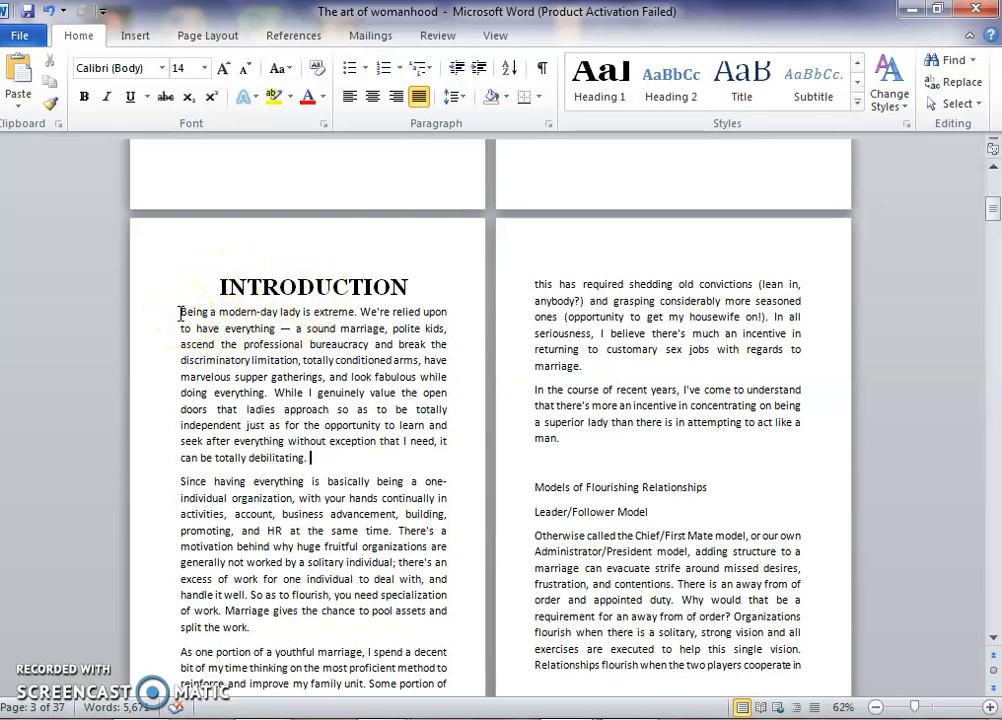
pyautogui.moveTo(207, 311); pyautogui.dragTo(308, 458)
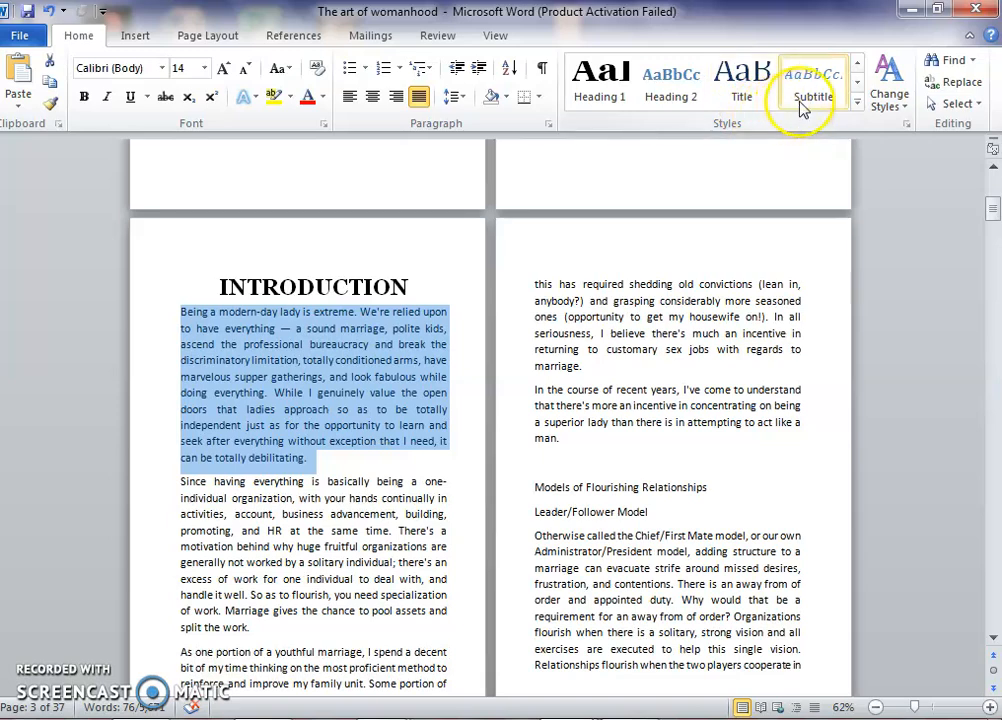
pyautogui.click(856, 104)
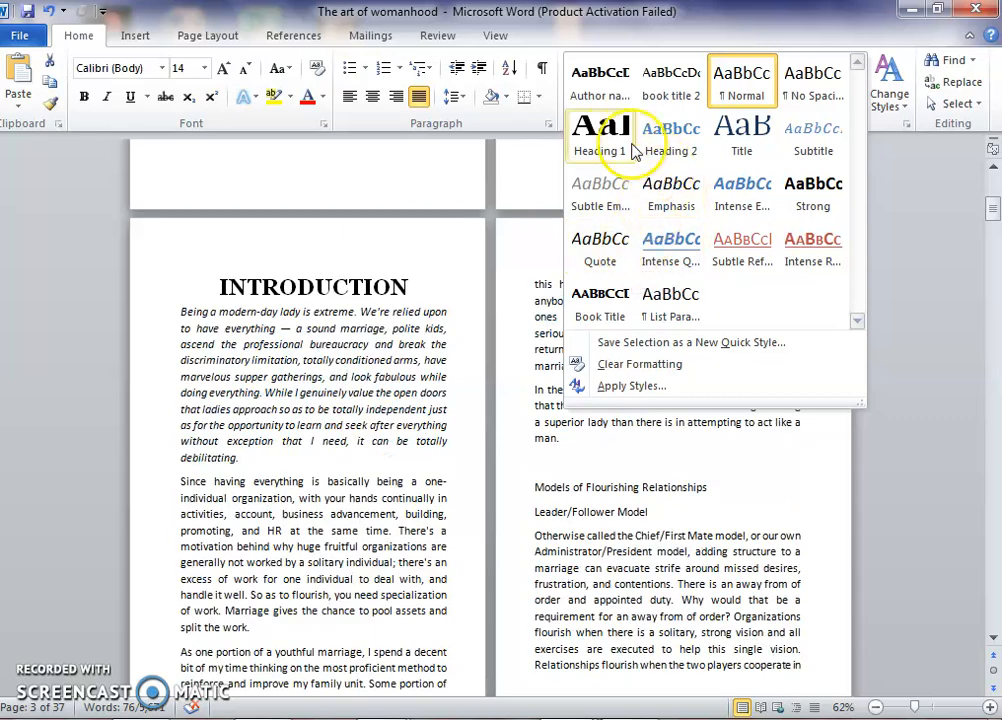
pyautogui.click(741, 88)
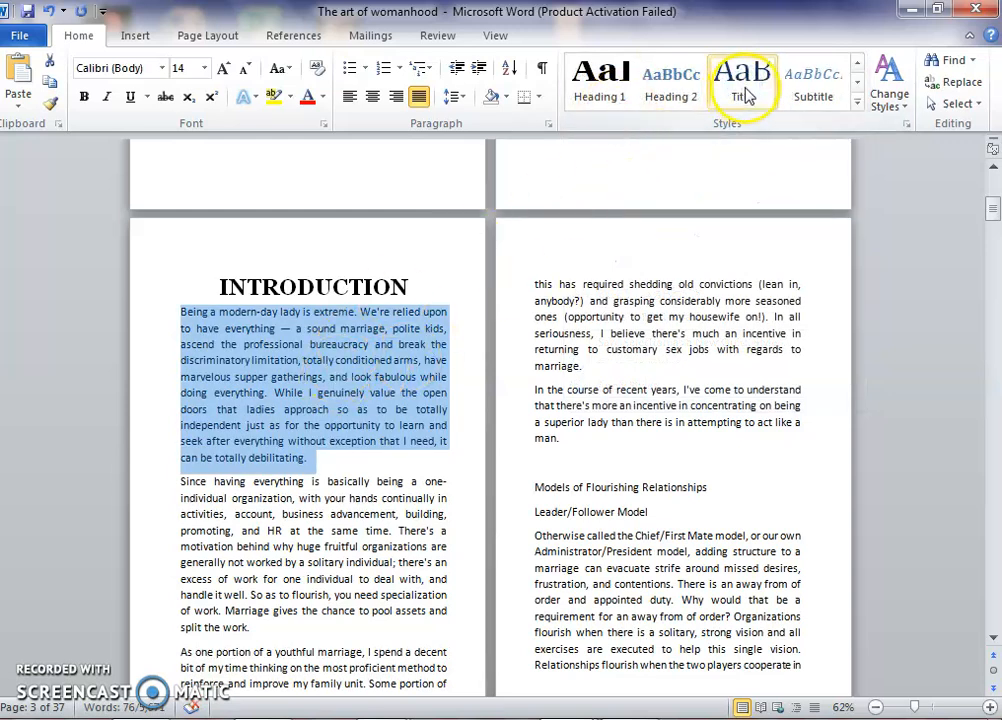
# Step: Open the Normal style for modification, keeping its font size at 14 and its alignment justified
pyautogui.click(857, 102)
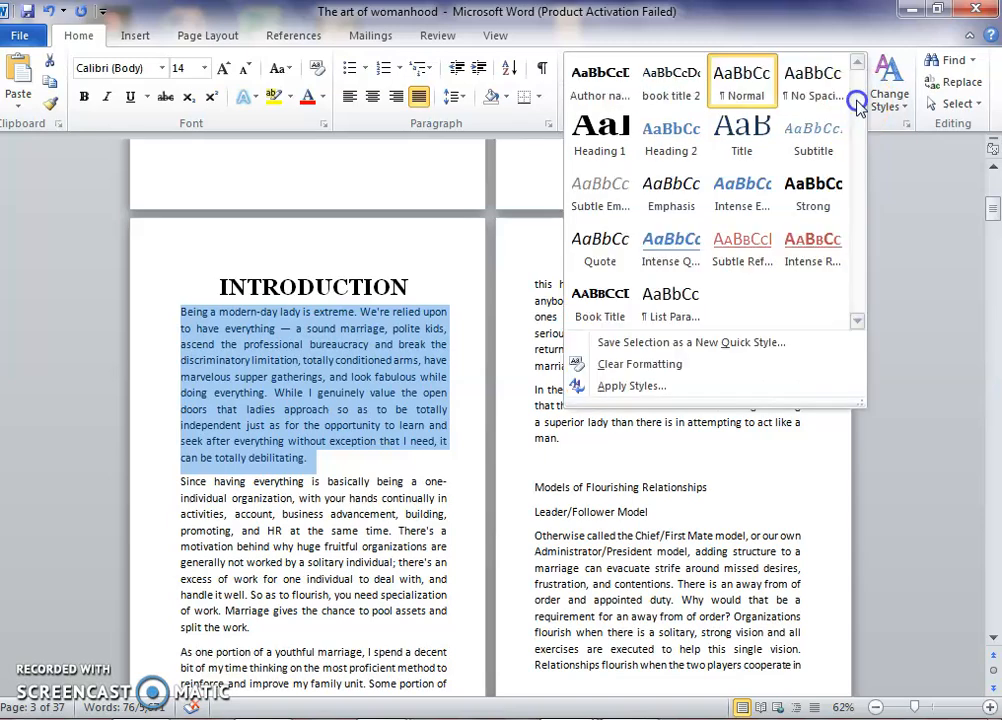
pyautogui.rightClick(741, 92)
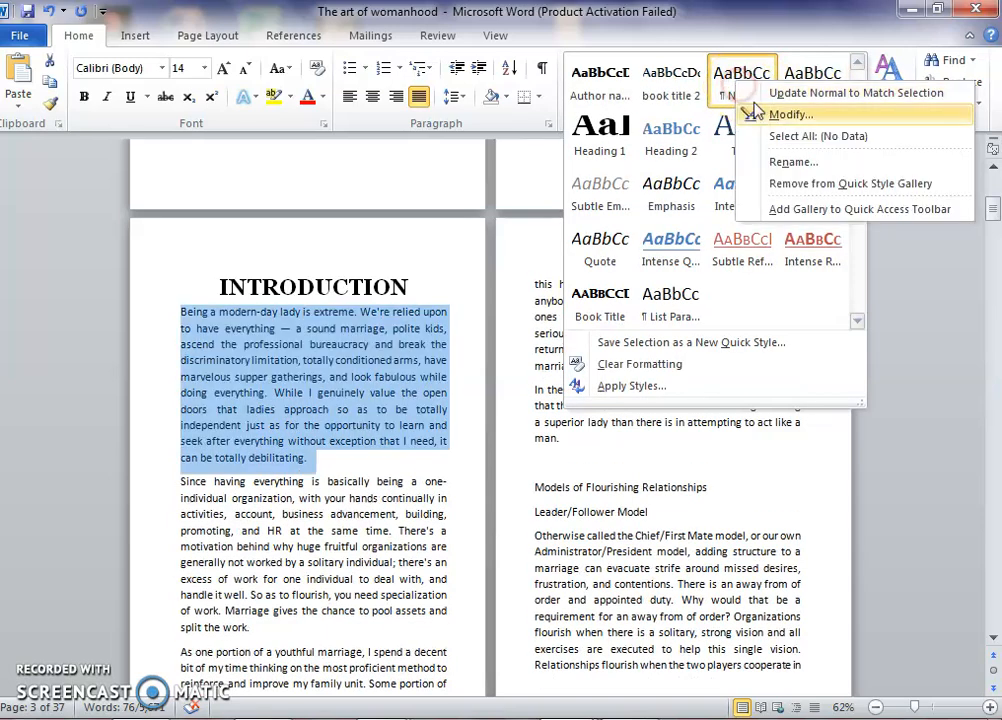
pyautogui.click(776, 115)
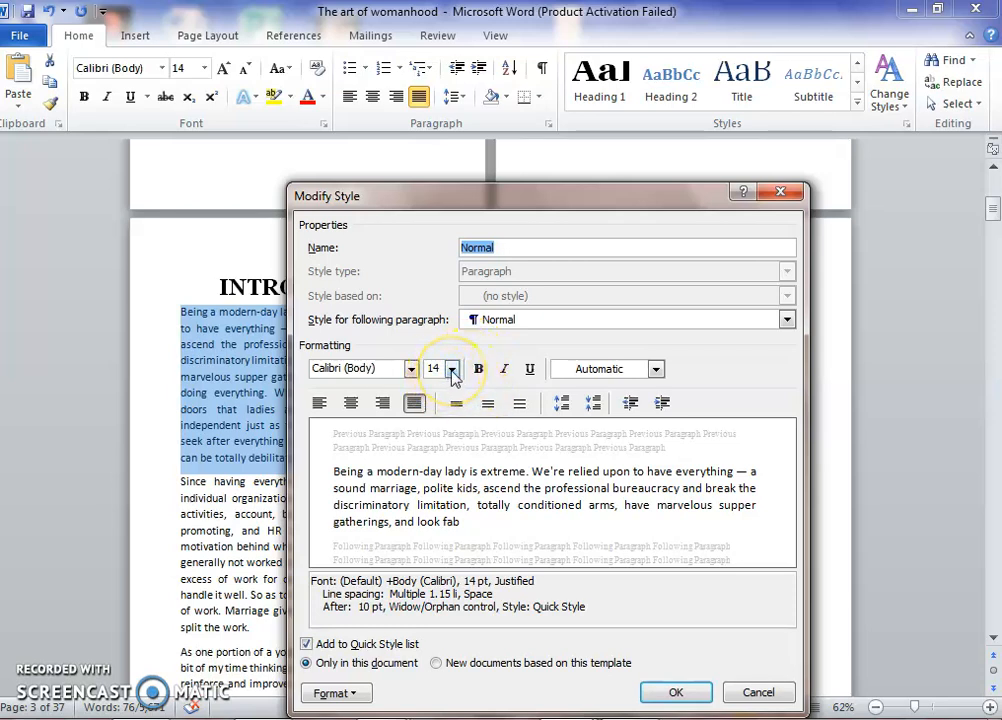
pyautogui.click(452, 369)
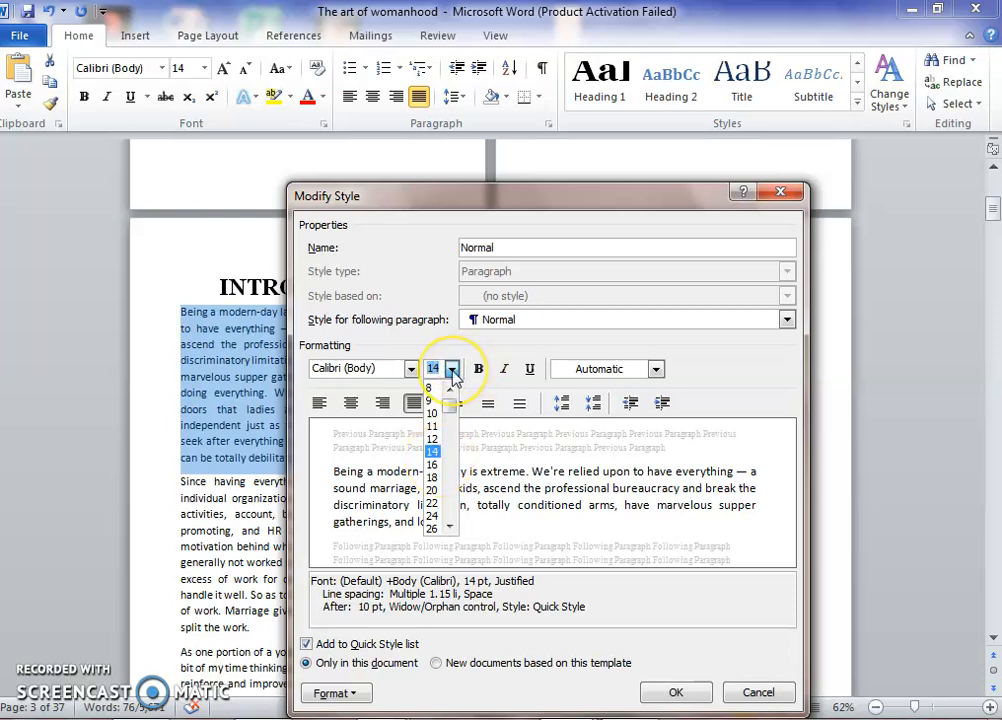
pyautogui.click(452, 370)
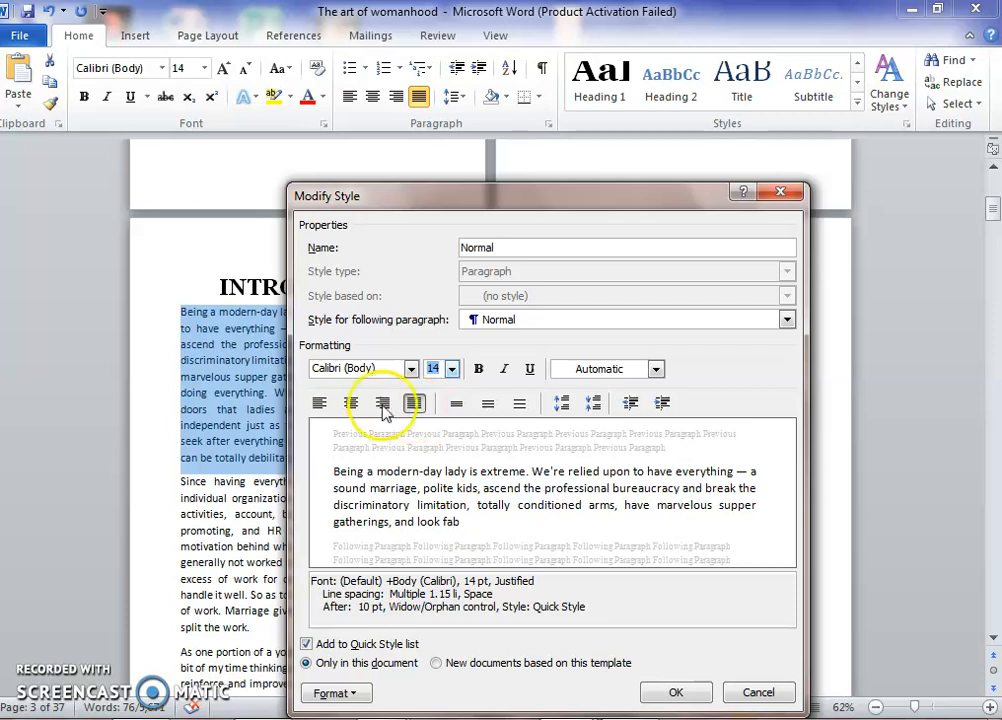
pyautogui.click(414, 405)
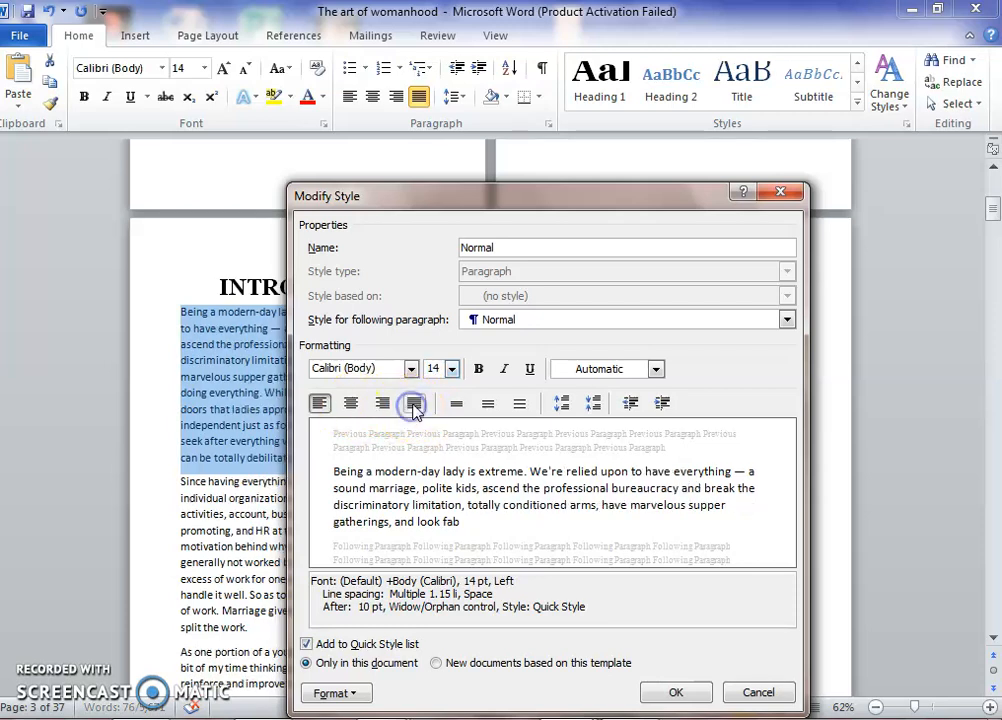
pyautogui.click(414, 405)
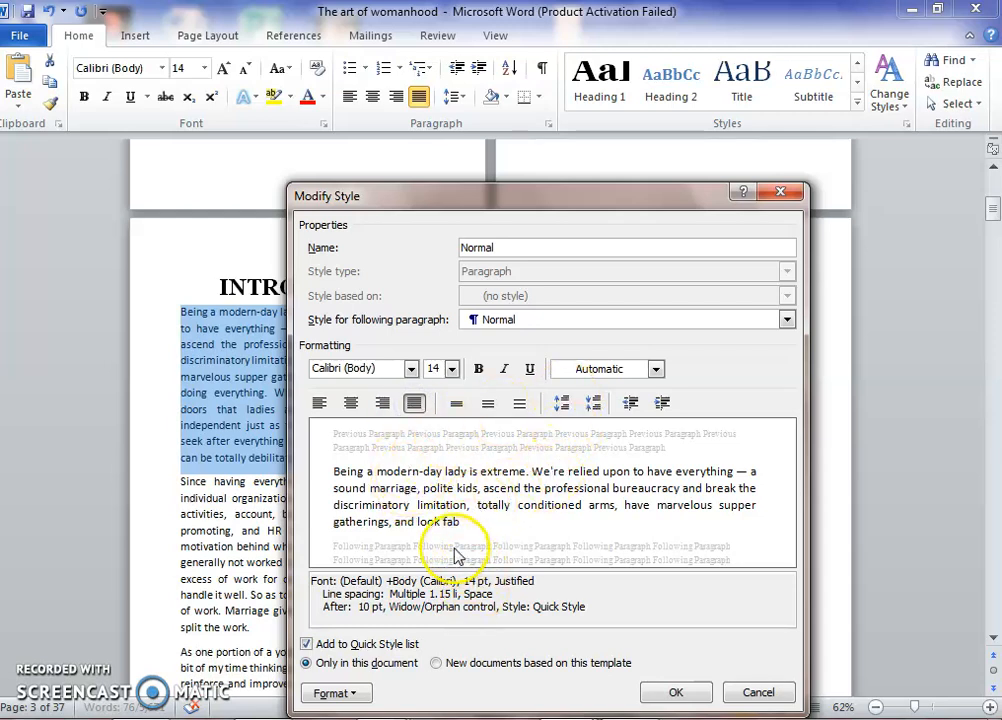
# Step: Try Arial Narrow as the Normal style's font and save the style change
pyautogui.click(410, 369)
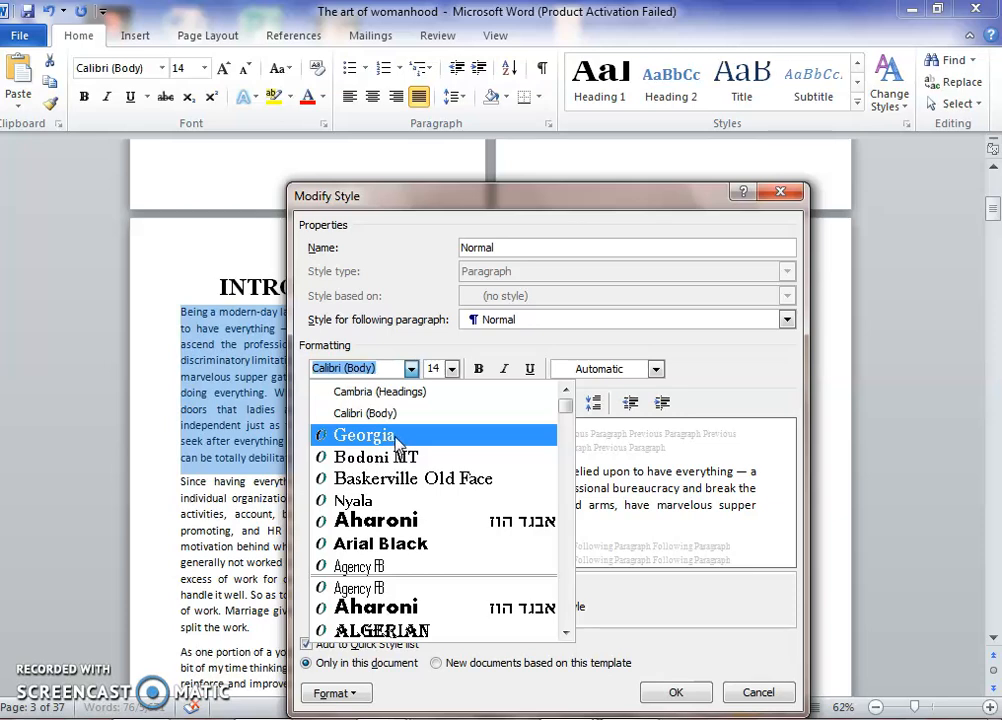
pyautogui.scroll(-2, 403, 459)
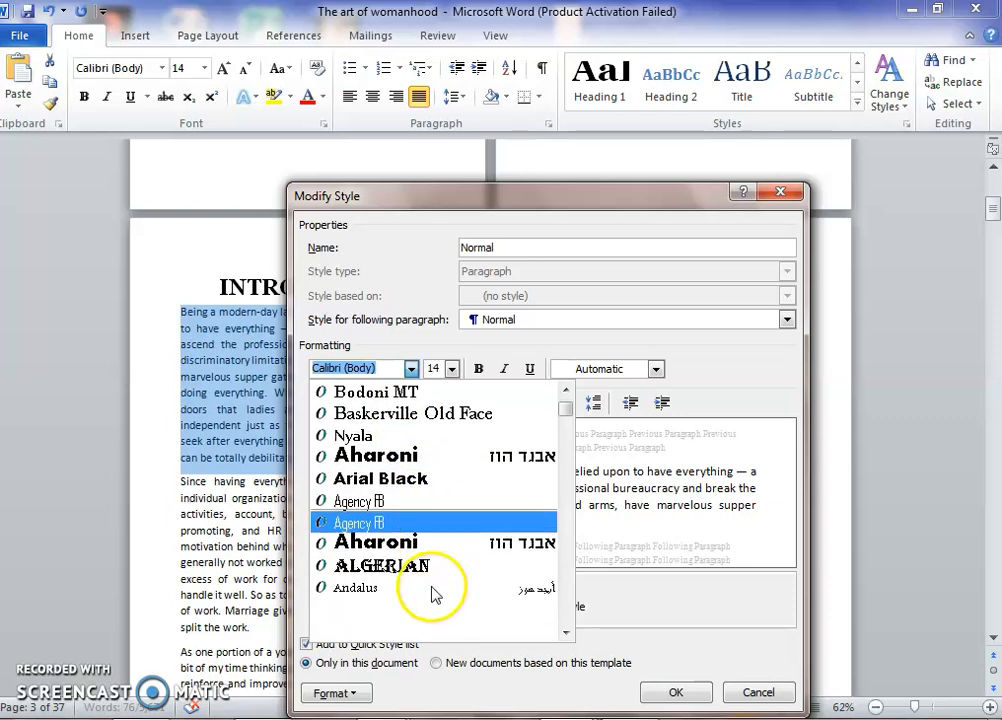
pyautogui.scroll(1, 407, 559)
pyautogui.scroll(-3, 407, 558)
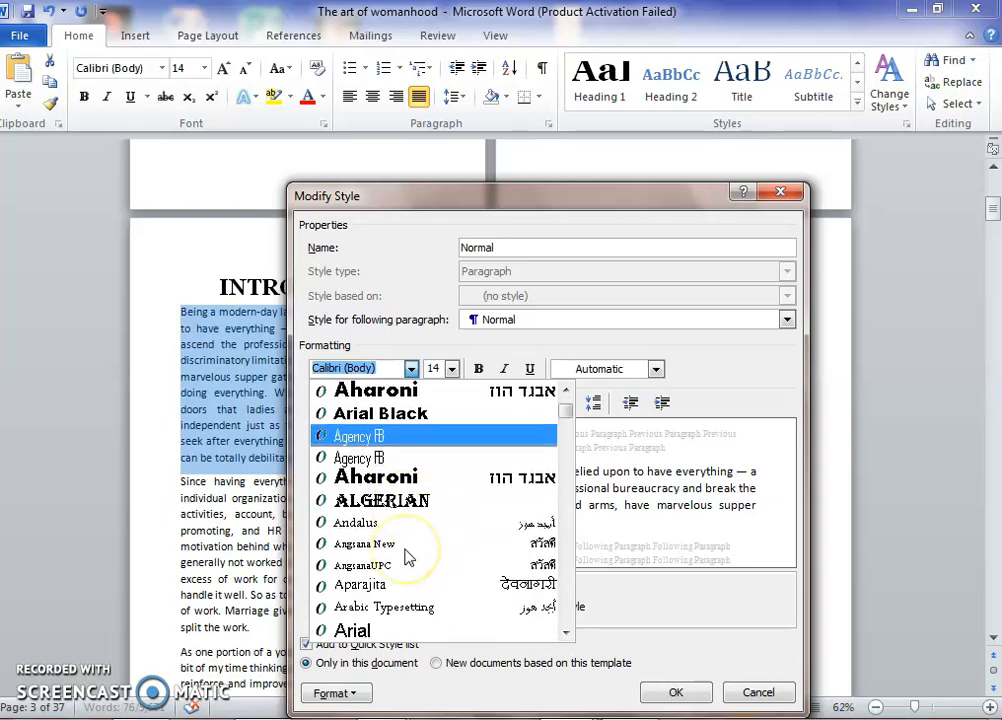
pyautogui.scroll(-1, 407, 557)
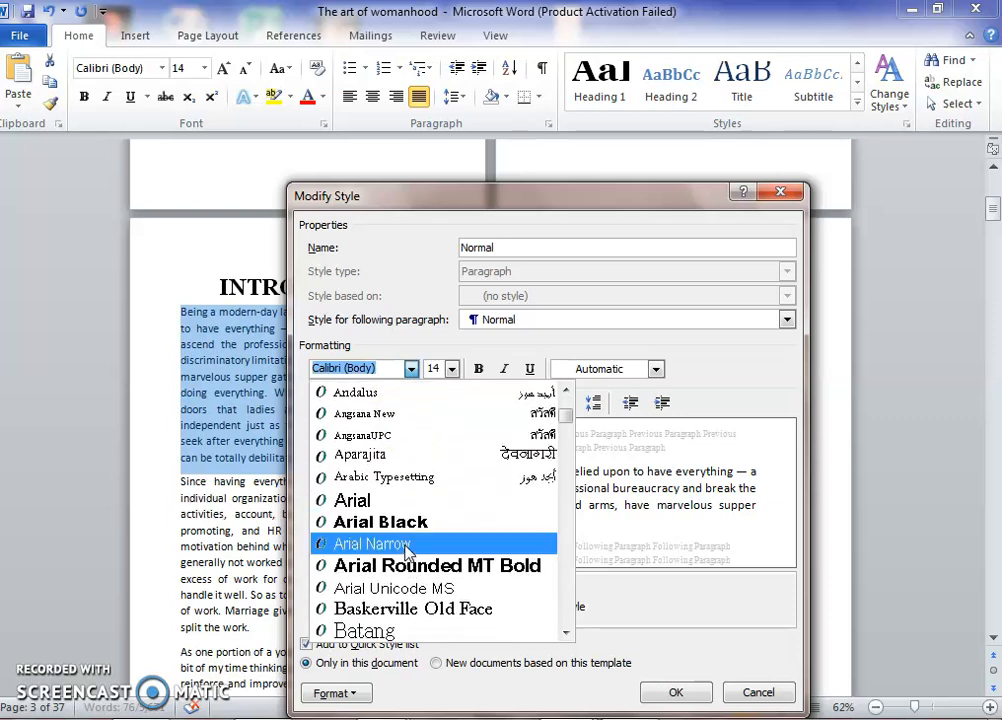
pyautogui.click(405, 548)
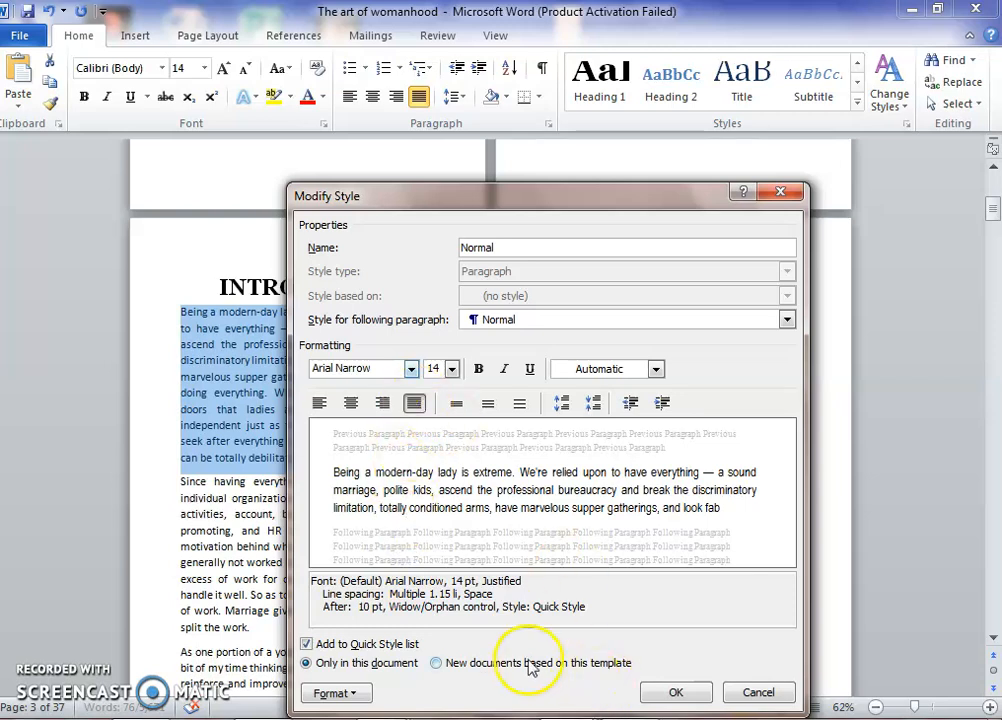
pyautogui.click(678, 693)
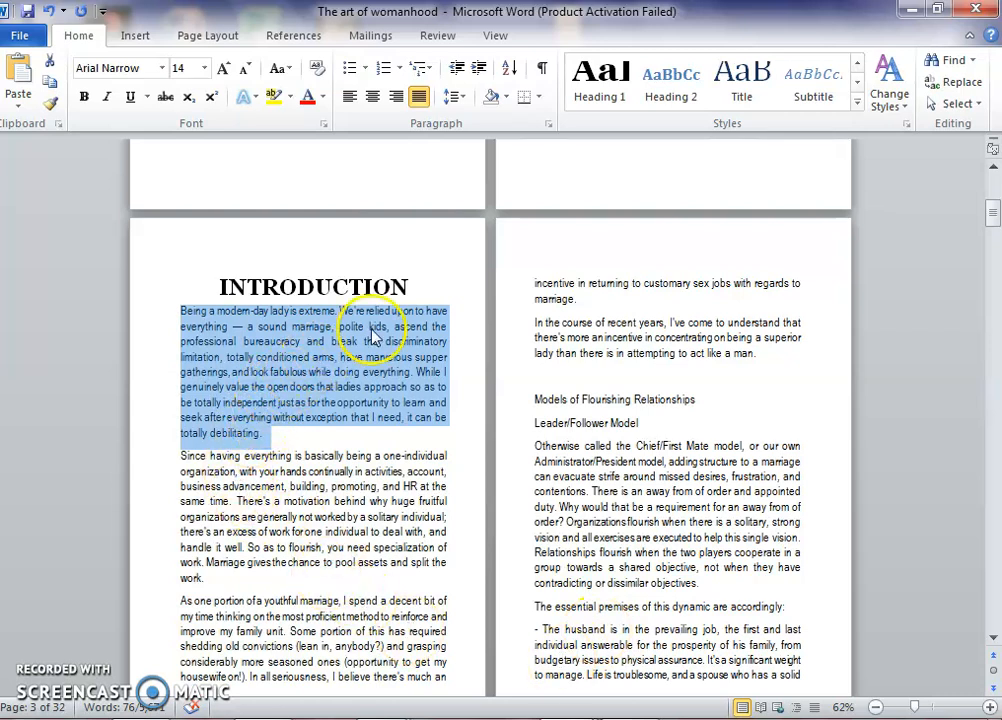
# Step: Reopen the Normal style for modification and try Bell MT as its font
pyautogui.click(857, 102)
pyautogui.rightClick(741, 96)
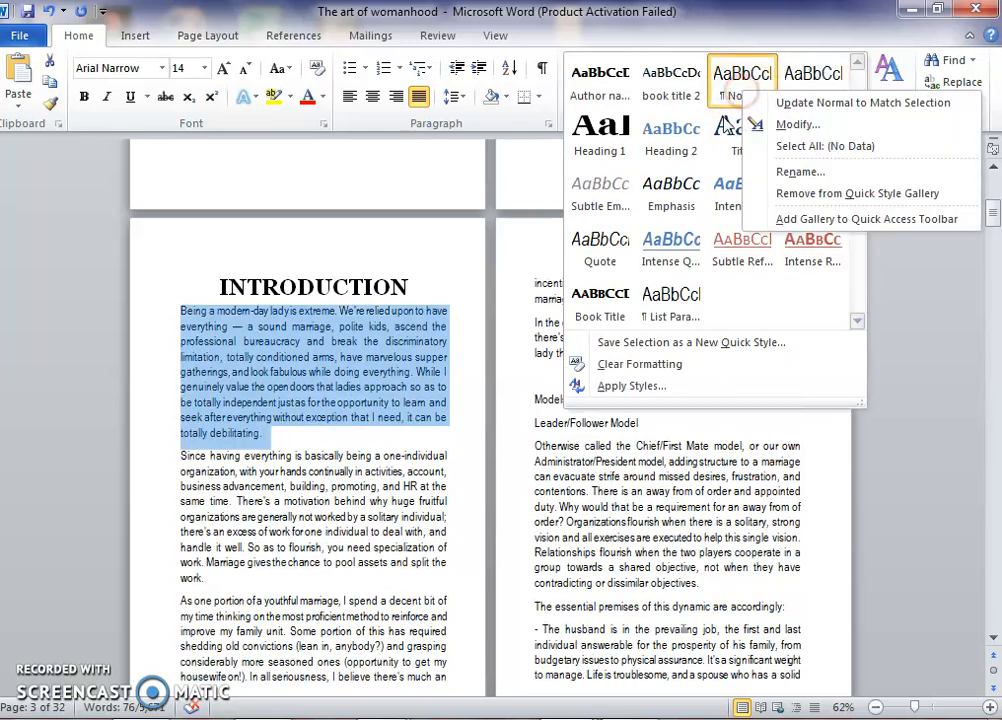
pyautogui.click(783, 127)
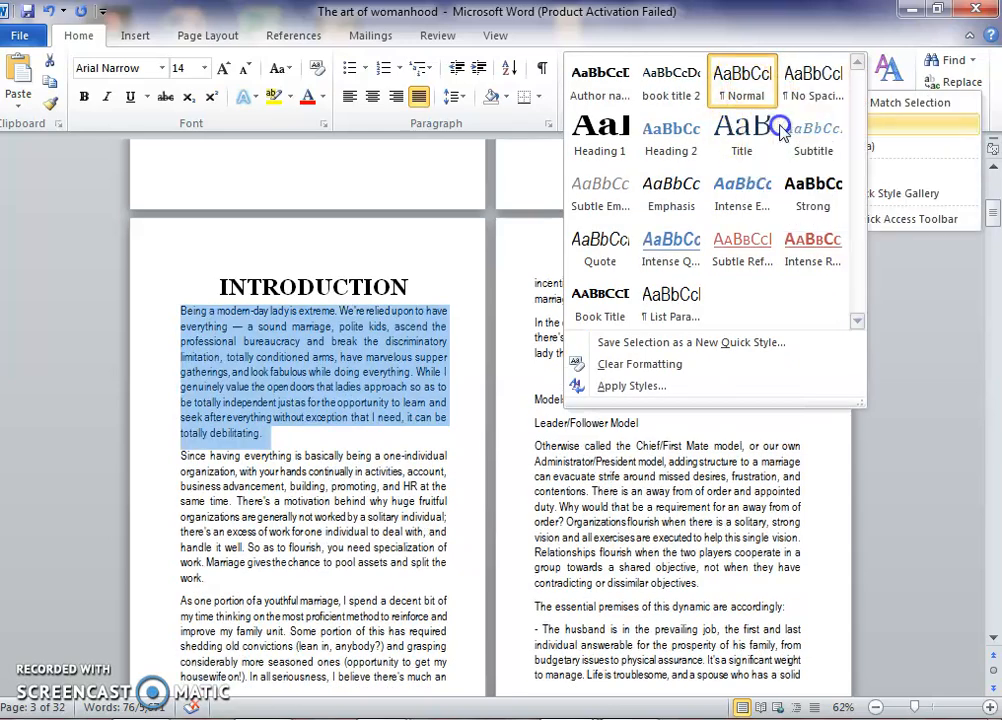
pyautogui.click(410, 369)
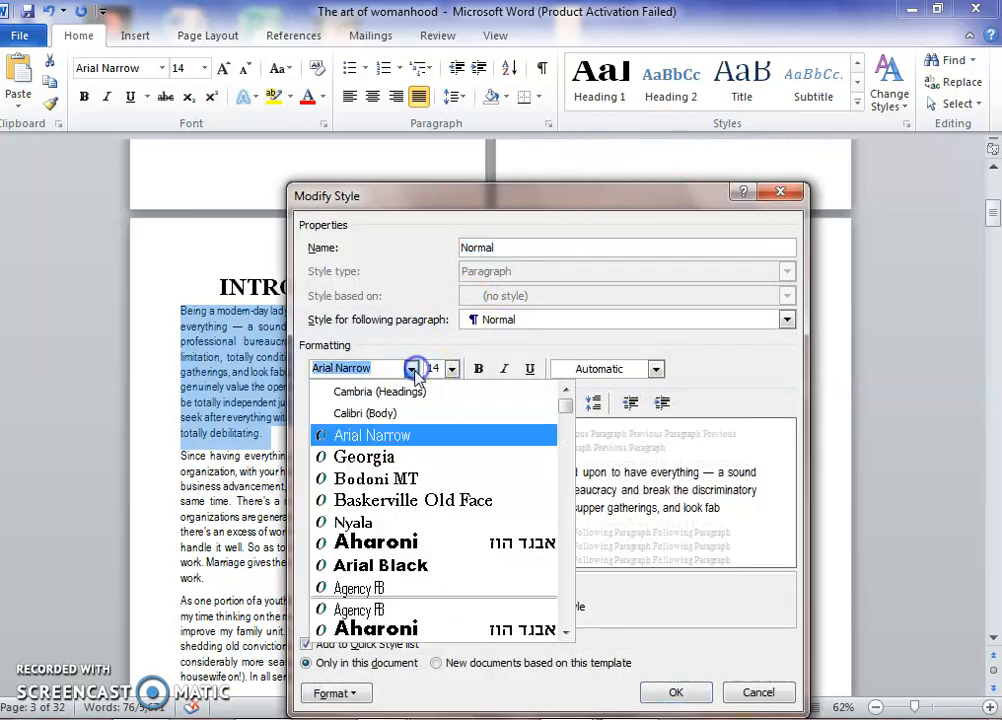
pyautogui.scroll(-3, 416, 515)
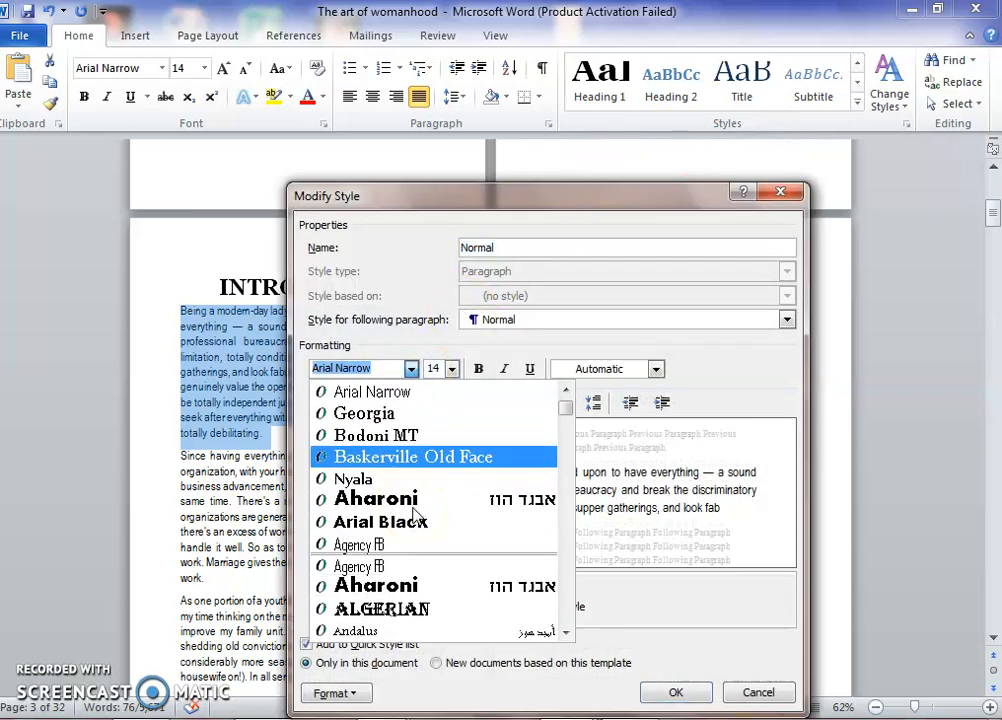
pyautogui.scroll(-2, 416, 516)
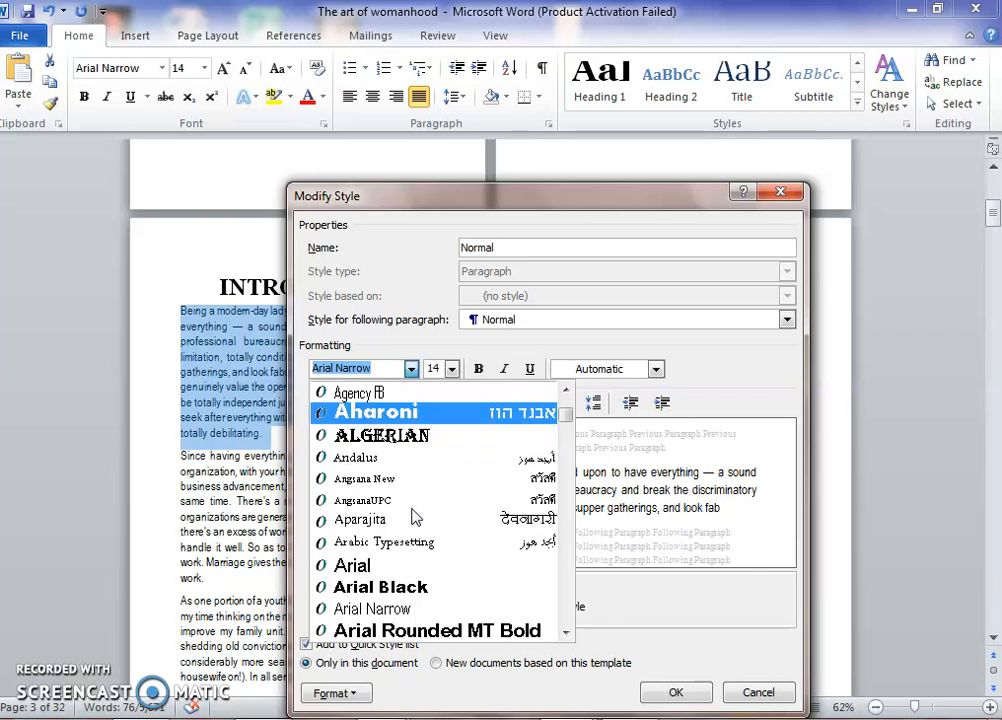
pyautogui.scroll(-3, 416, 517)
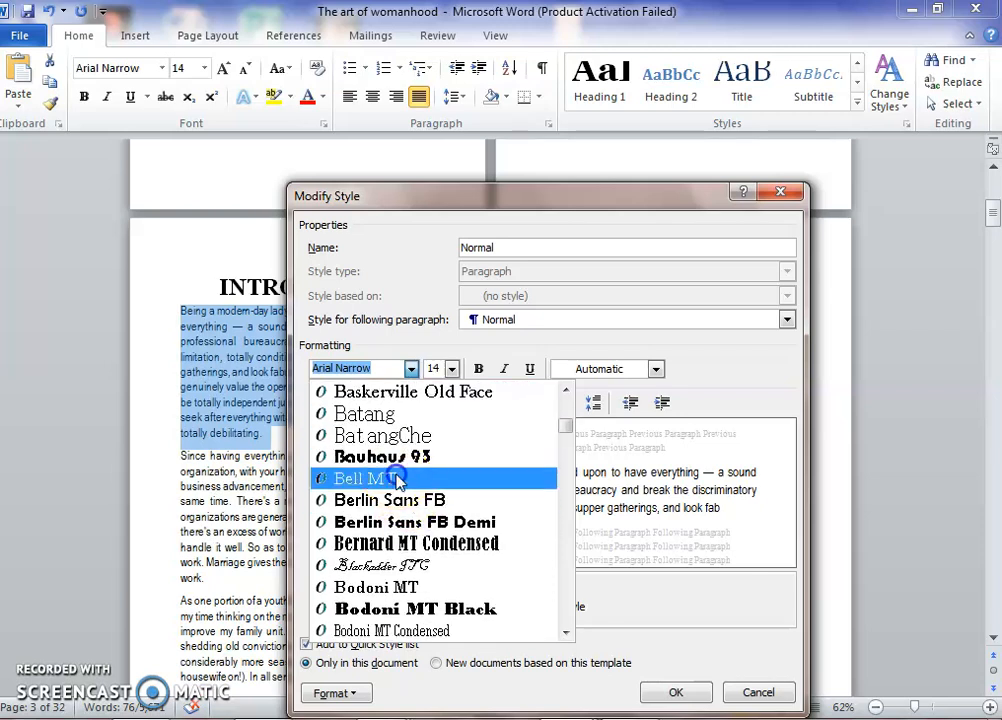
pyautogui.click(396, 478)
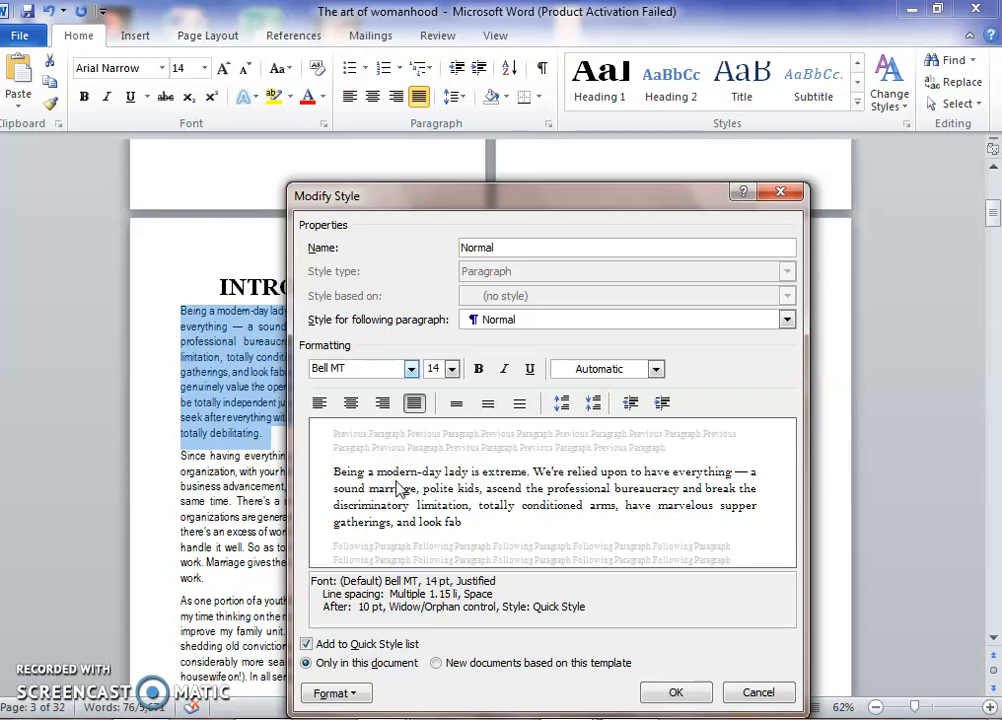
# Step: Set the Normal style's font to Calibri and save the style changes
pyautogui.click(410, 368)
pyautogui.scroll(-4, 444, 562)
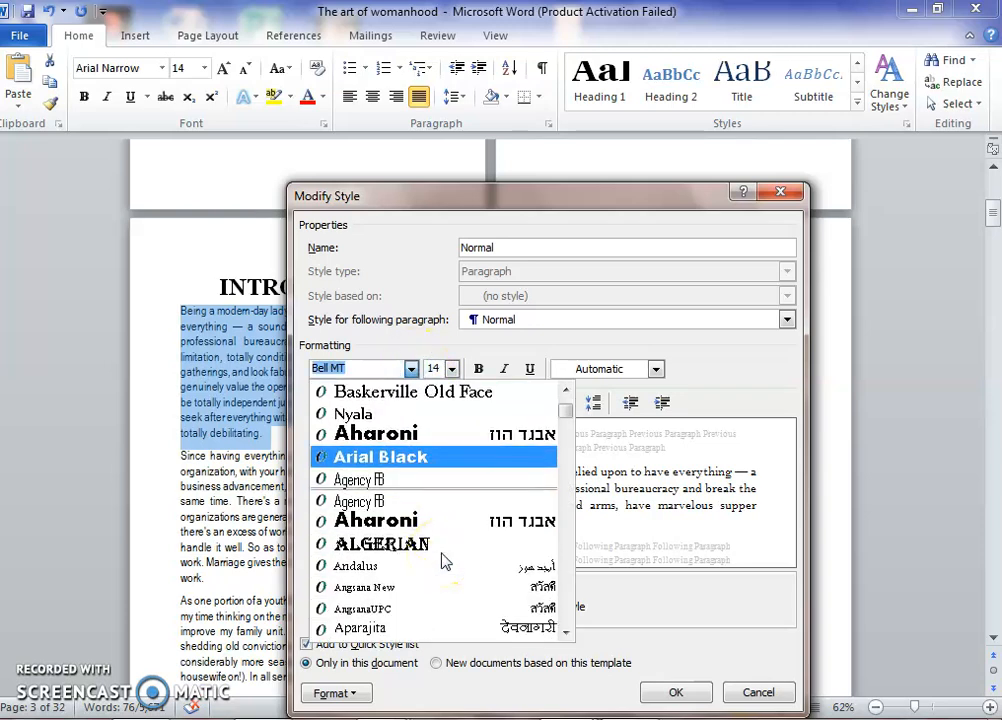
pyautogui.scroll(-4, 444, 562)
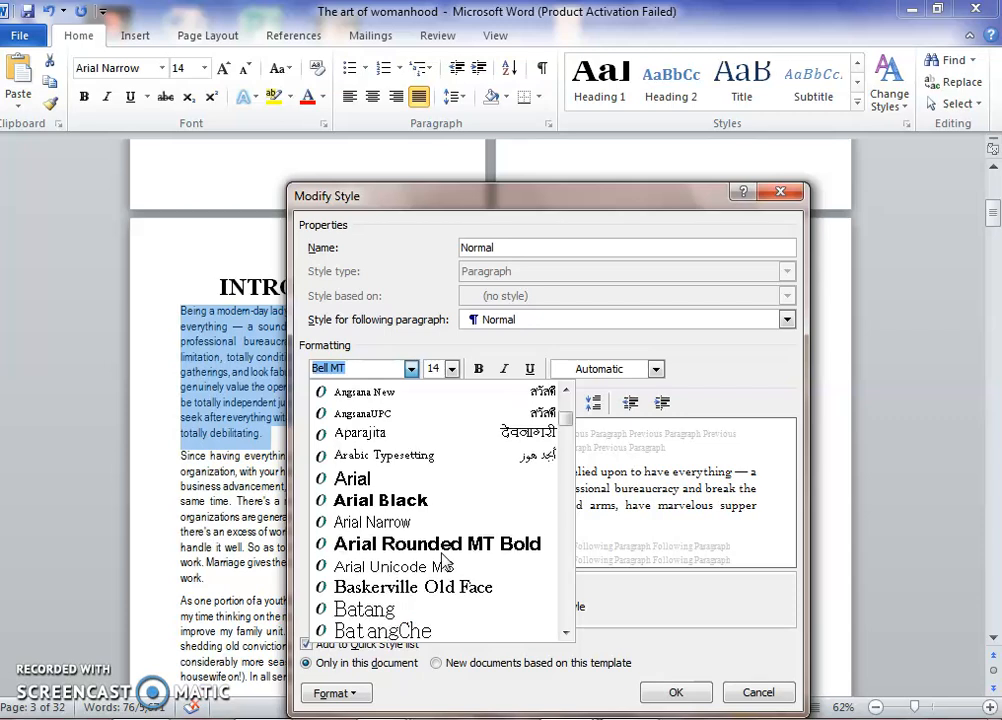
pyautogui.scroll(-6, 444, 562)
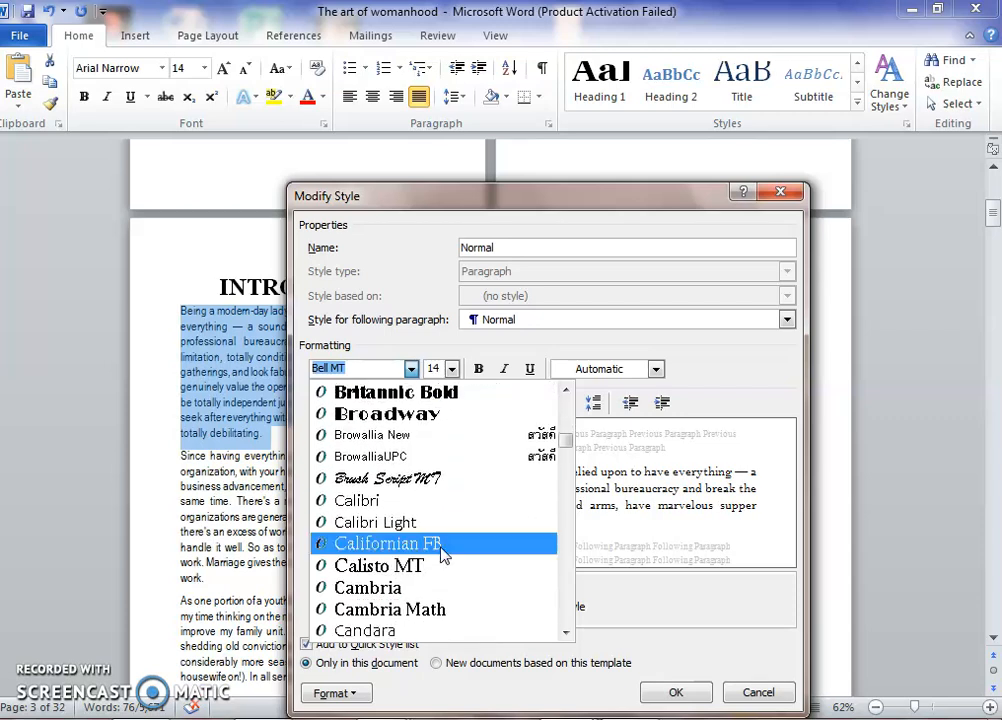
pyautogui.click(405, 502)
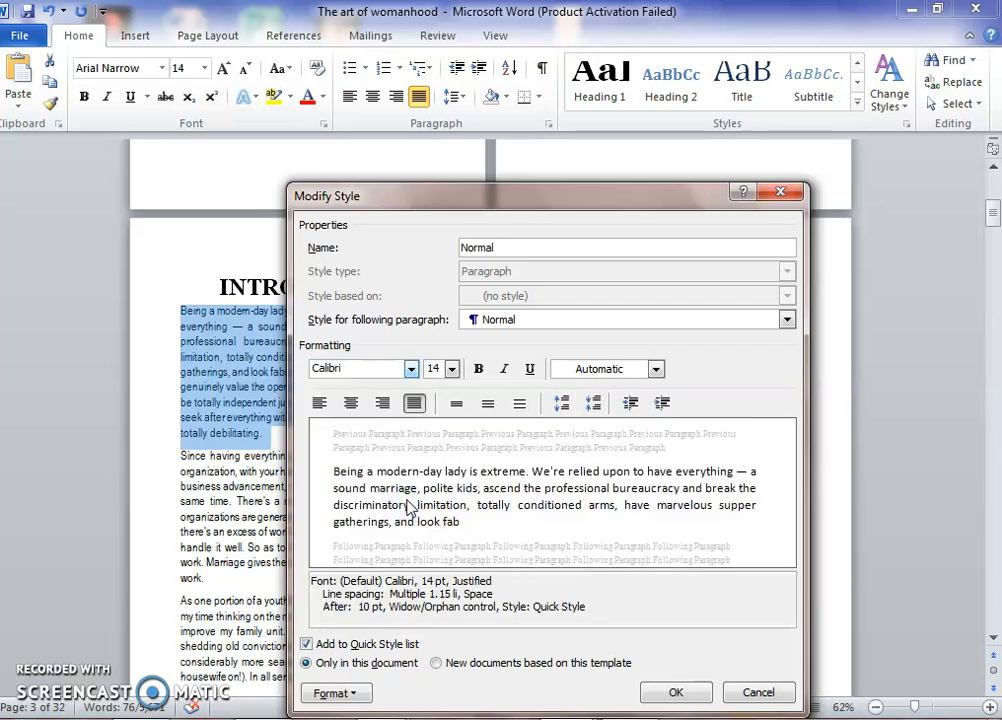
pyautogui.click(672, 691)
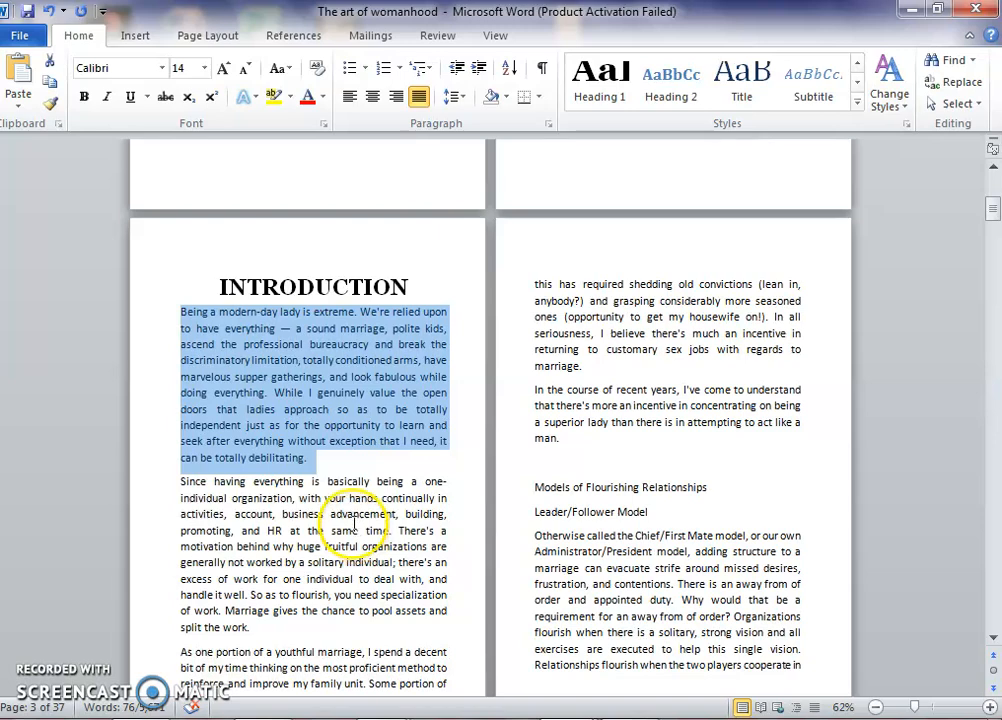
# Step: Review the body text formatting on the introduction and the pages that follow it
pyautogui.click(384, 476)
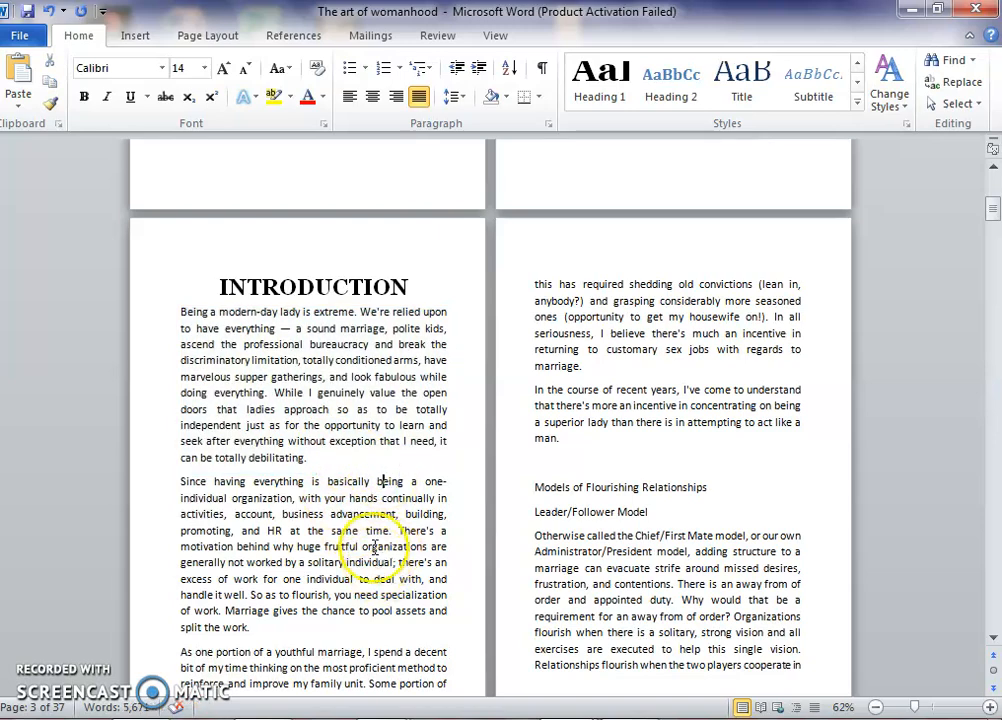
pyautogui.scroll(-3, 350, 522)
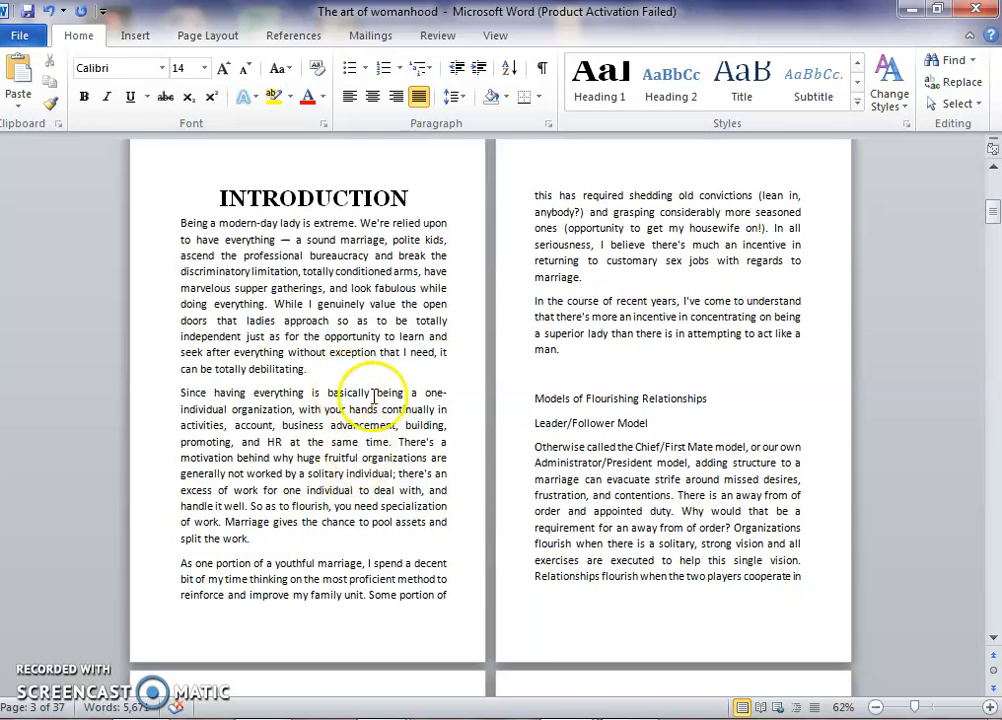
pyautogui.scroll(-2, 618, 452)
pyautogui.scroll(-20, 618, 452)
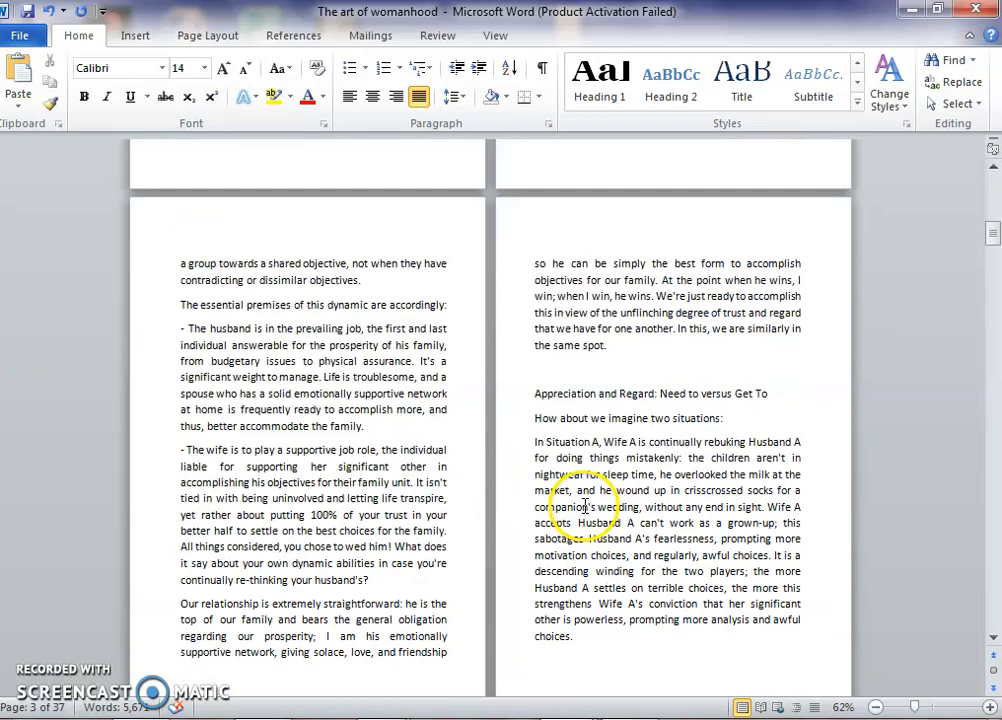
pyautogui.scroll(12, 492, 465)
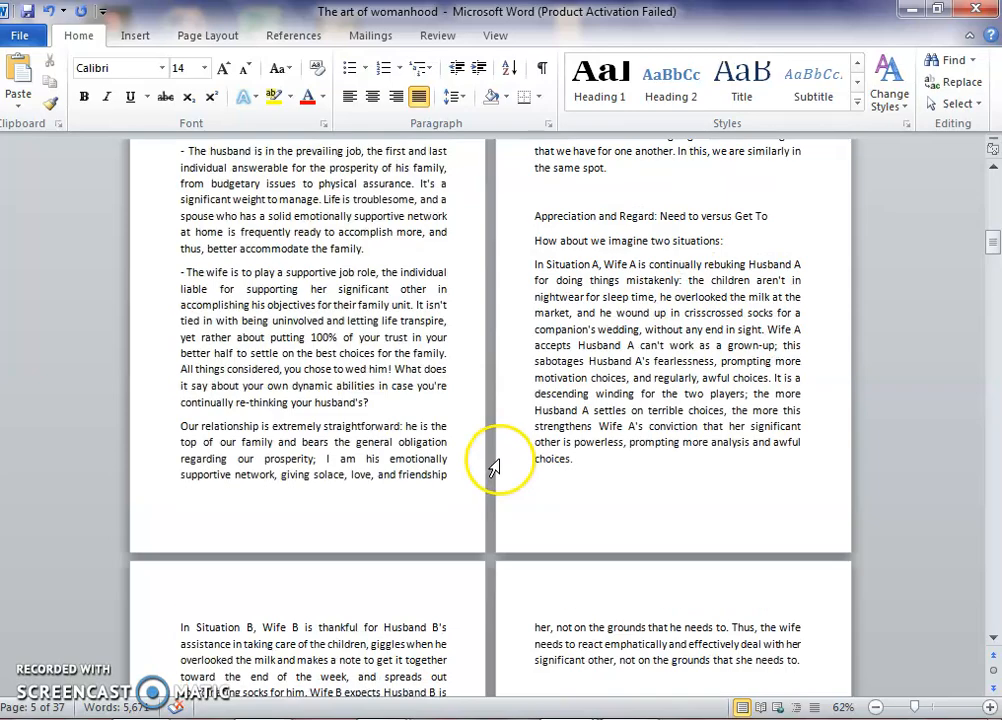
pyautogui.scroll(14, 372, 455)
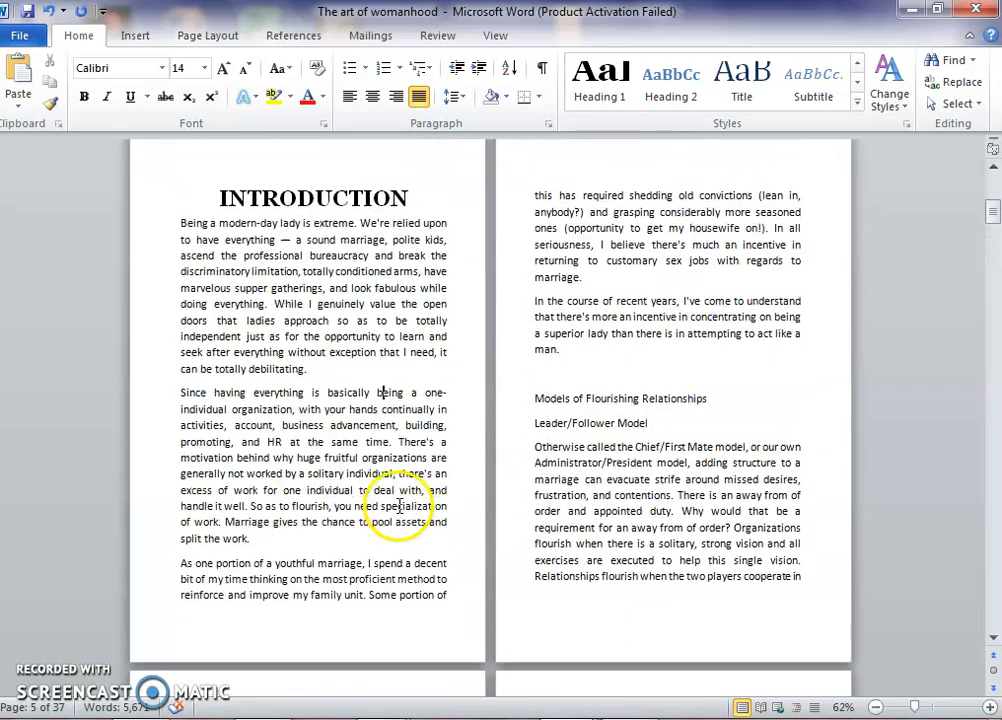
pyautogui.scroll(-3, 313, 448)
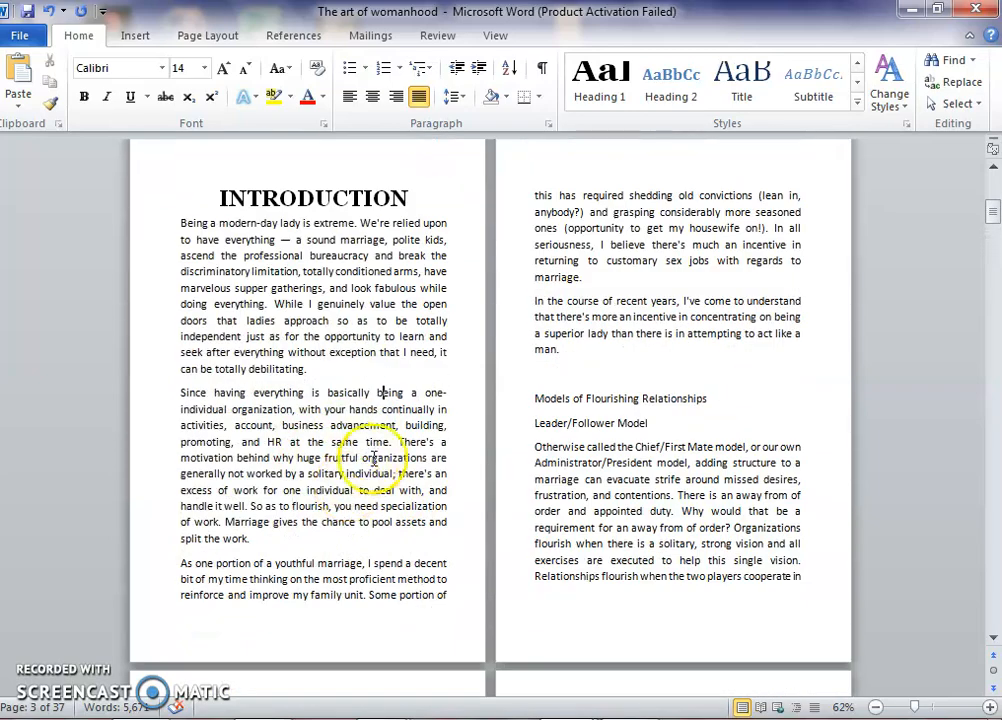
# Step: Insert a page break before the line "Models of Flourishing Relationships" that follows the introduction text
pyautogui.click(534, 398)
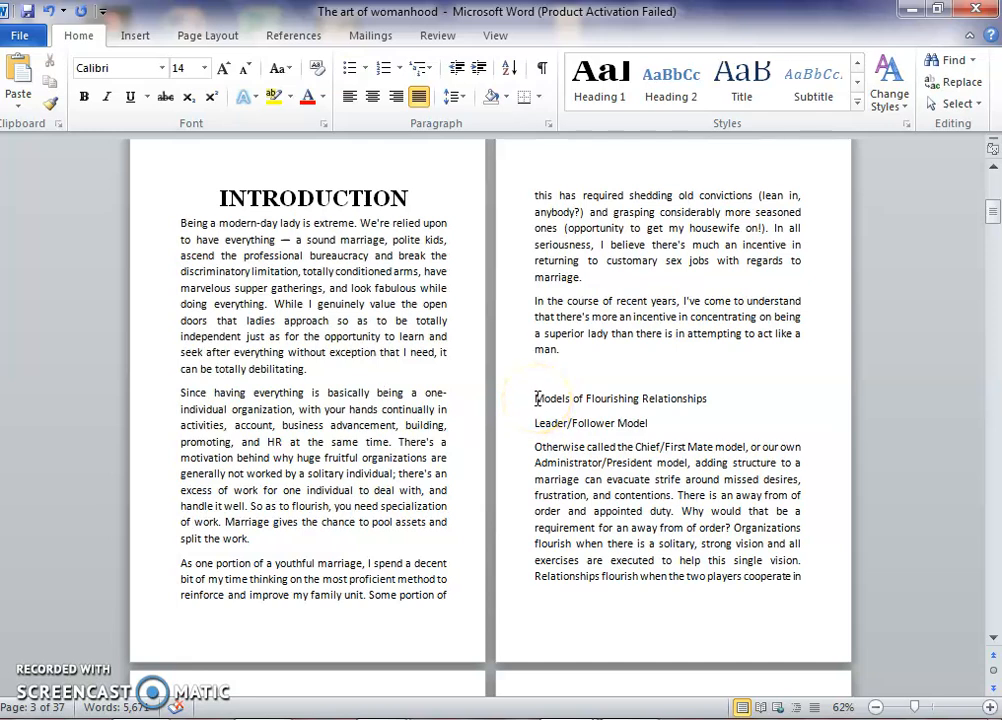
pyautogui.click(535, 398)
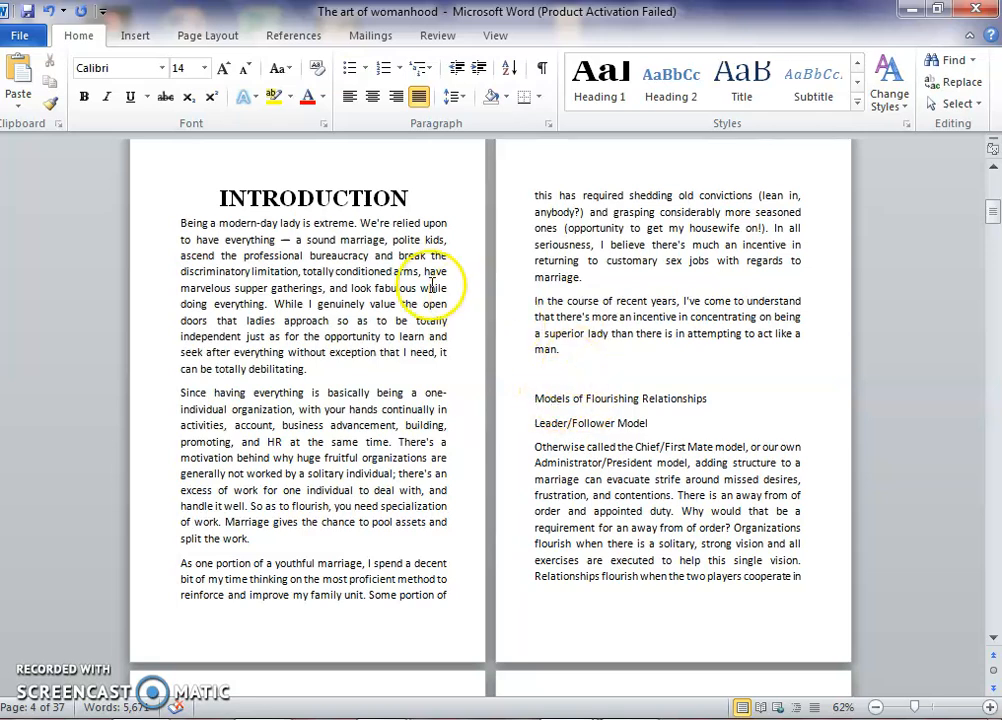
pyautogui.click(135, 35)
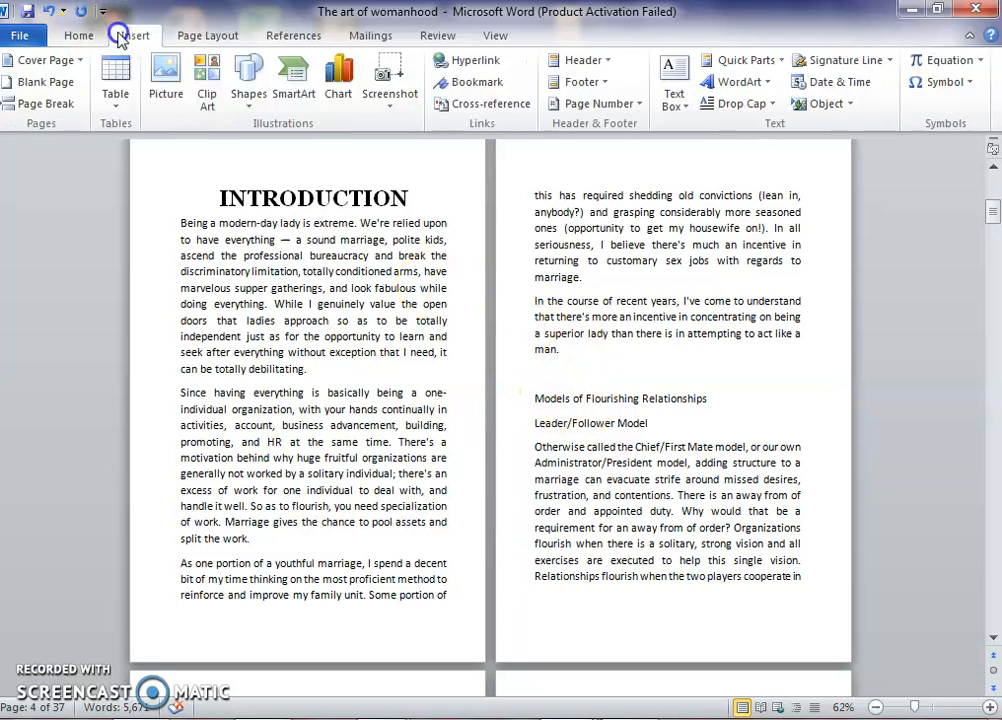
pyautogui.click(44, 104)
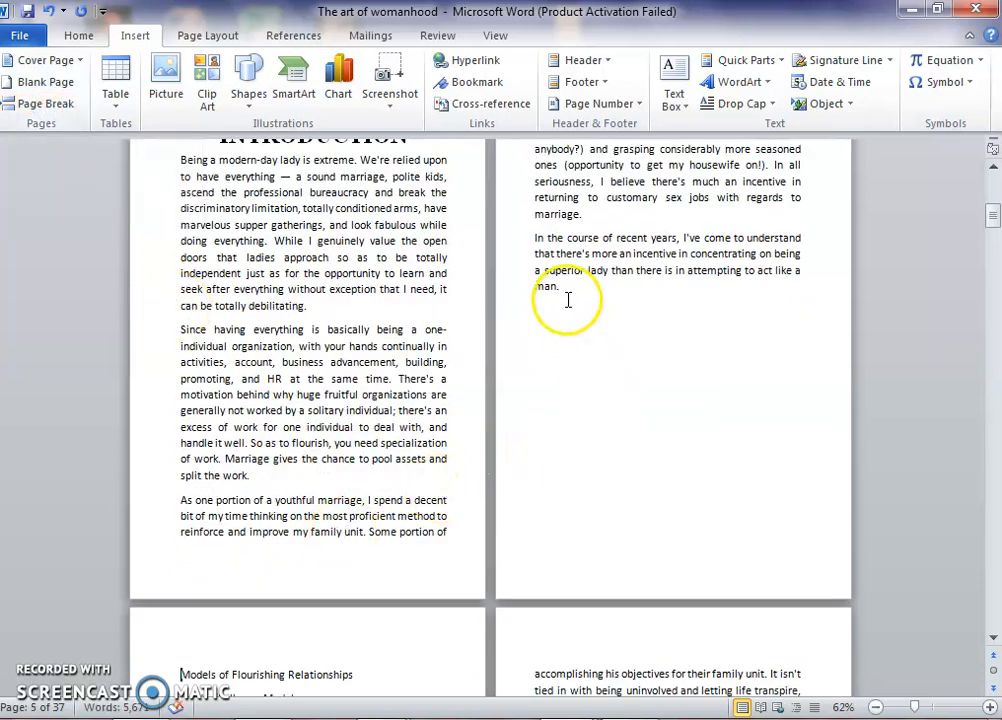
# Step: Insert another page break before "Models of Flourishing Relationships" to leave a blank page ahead of it
pyautogui.scroll(-1, 466, 505)
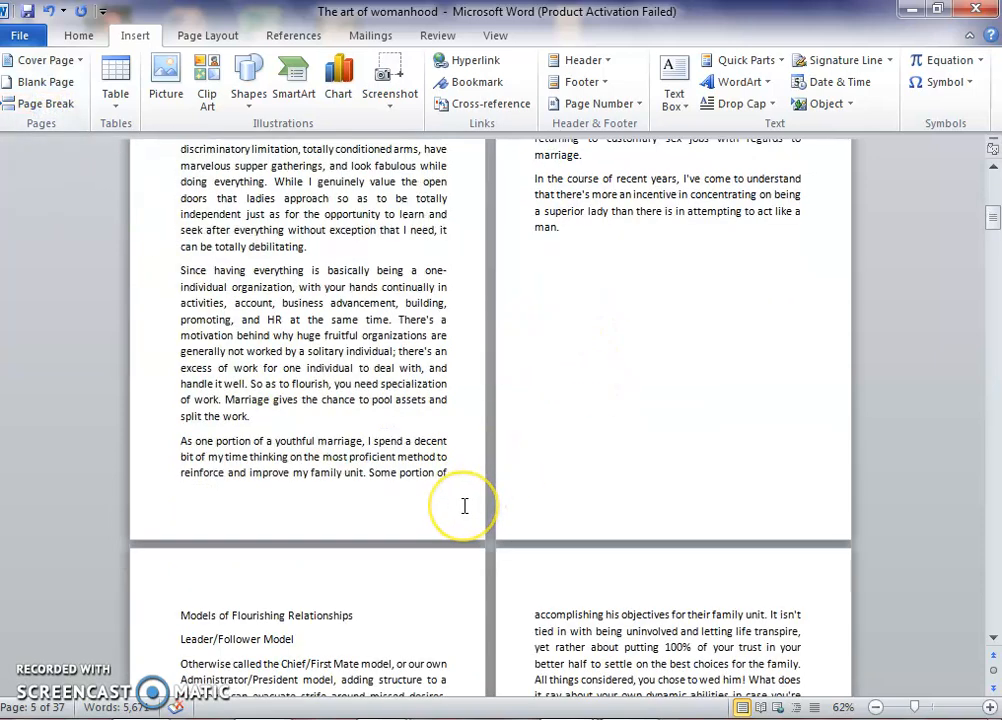
pyautogui.scroll(-3, 464, 505)
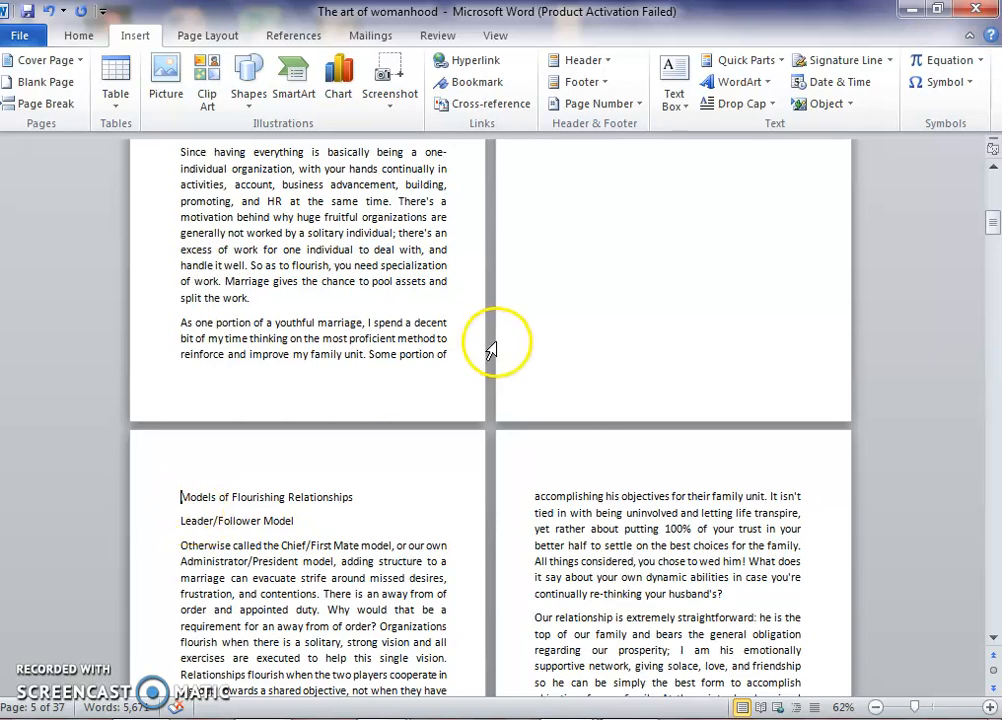
pyautogui.scroll(2, 540, 340)
pyautogui.scroll(-3, 537, 425)
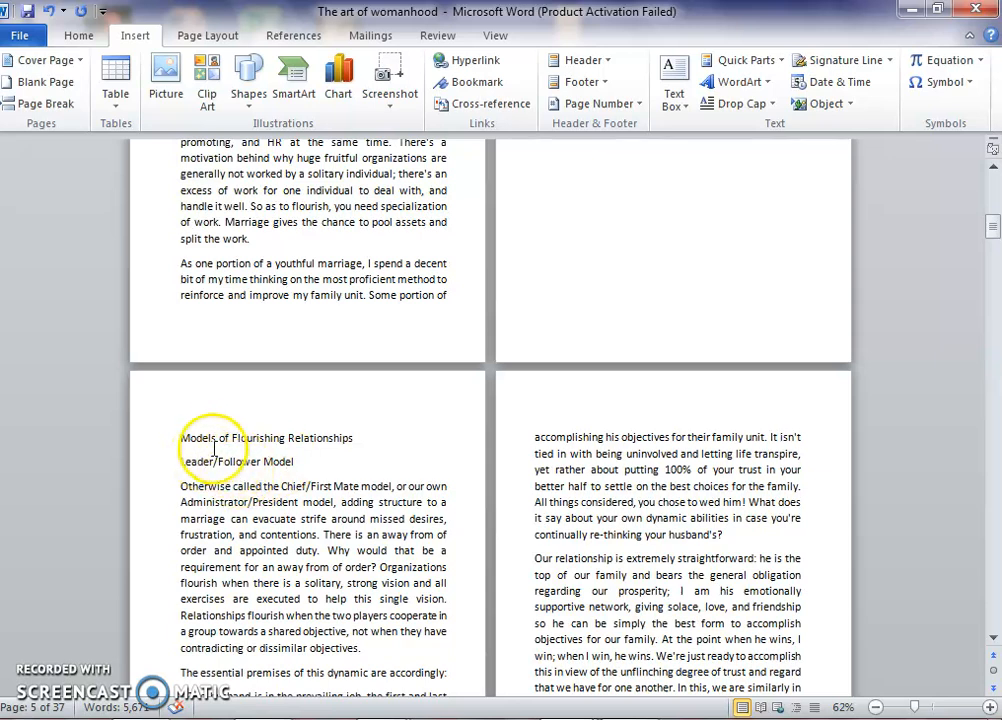
pyautogui.click(180, 438)
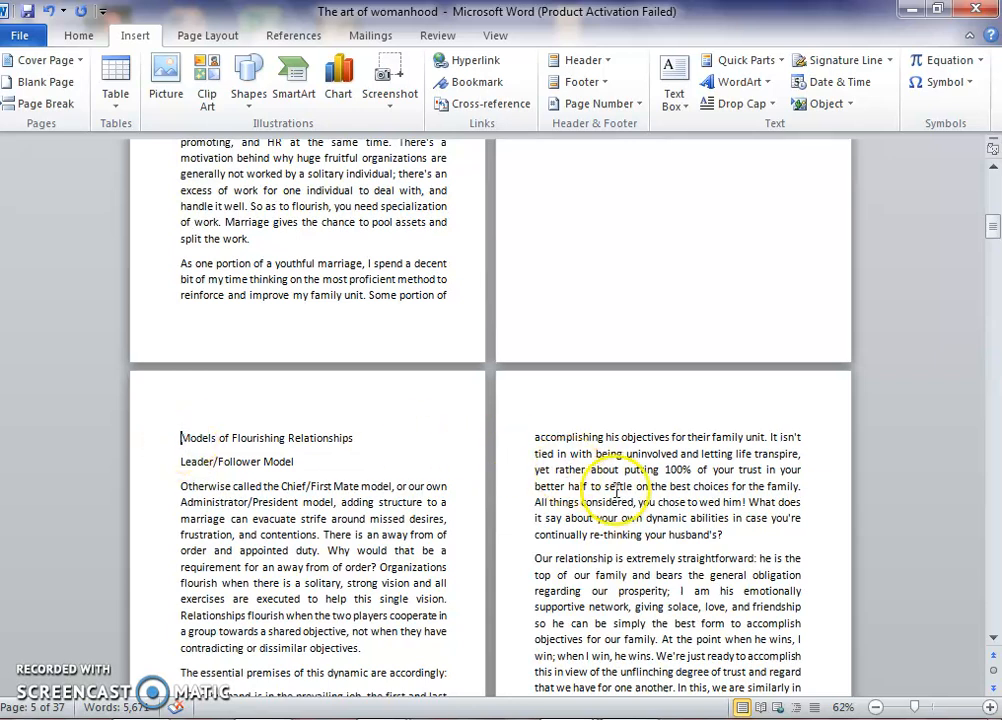
pyautogui.click(55, 103)
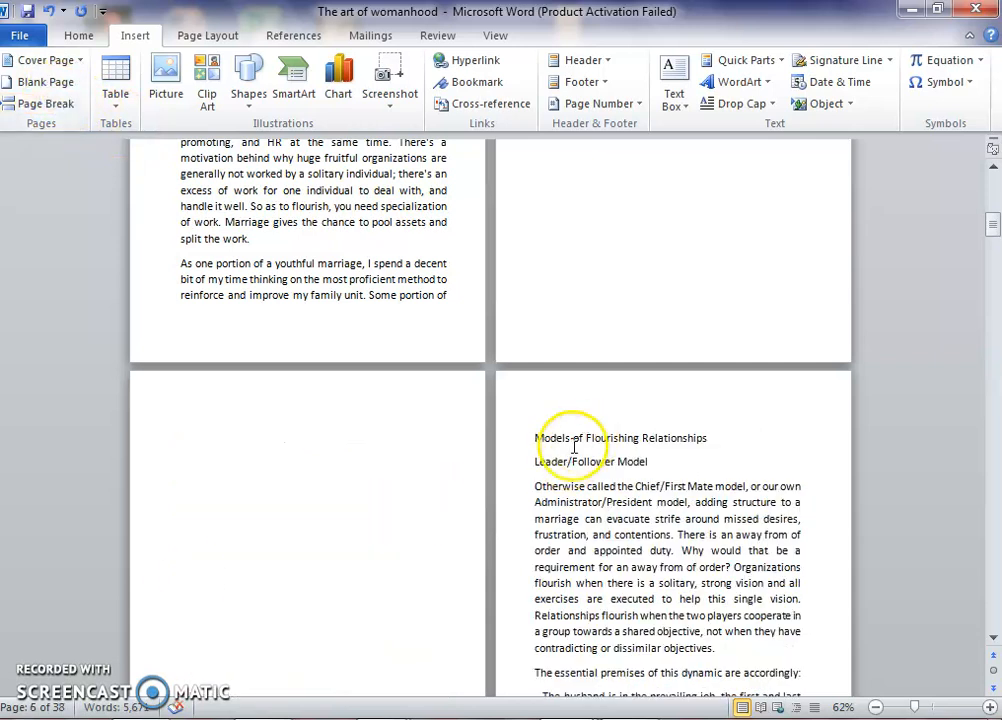
# Step: Add the line CHAPTER ONE above "Models of Flourishing Relationships" and apply the Heading 1 style to it
pyautogui.press('Return')
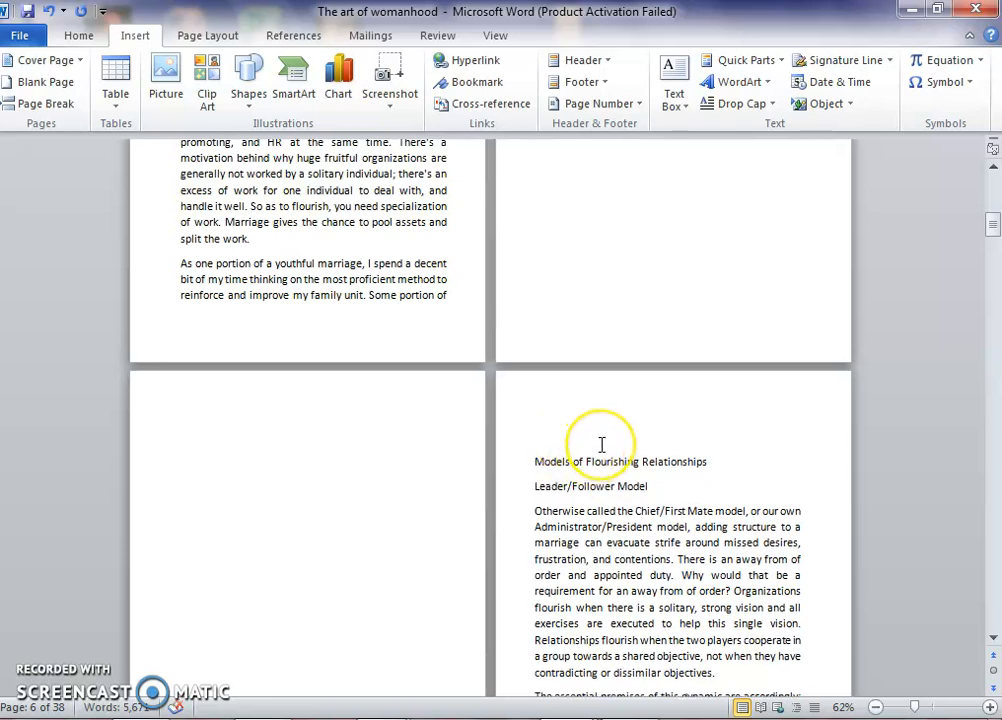
pyautogui.write('CHAPTER ONE')
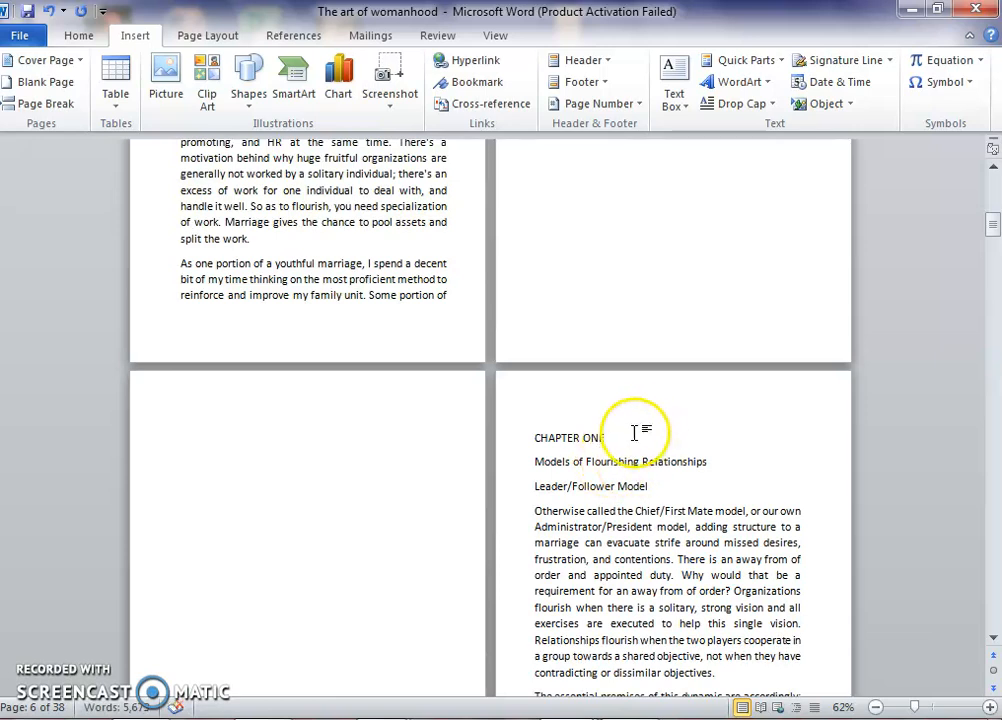
pyautogui.moveTo(608, 437); pyautogui.dragTo(528, 434)
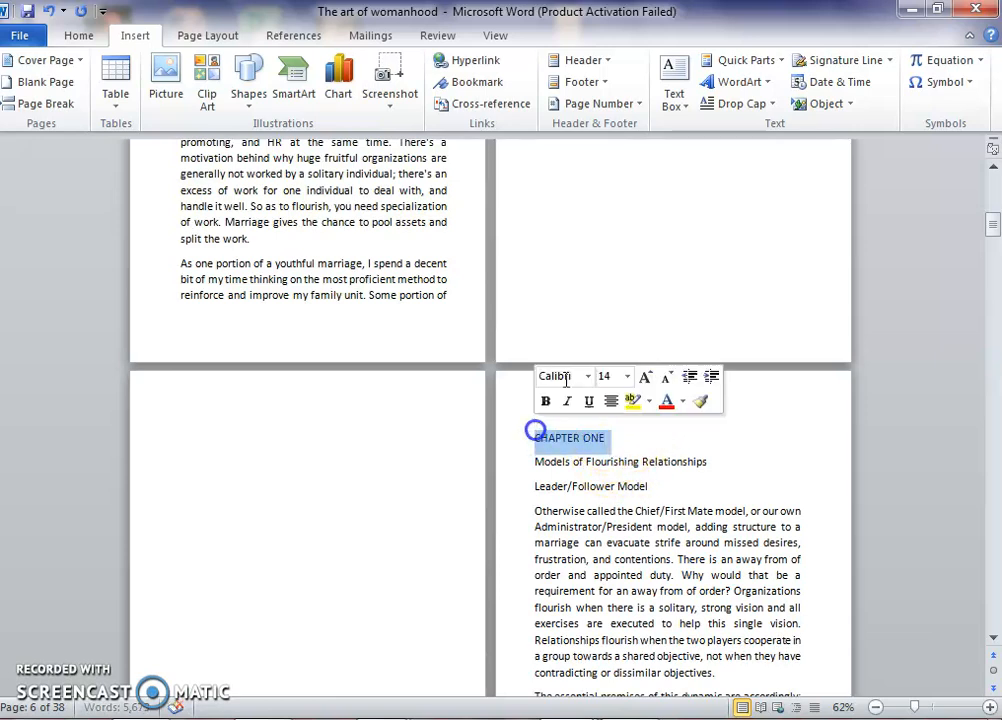
pyautogui.click(76, 34)
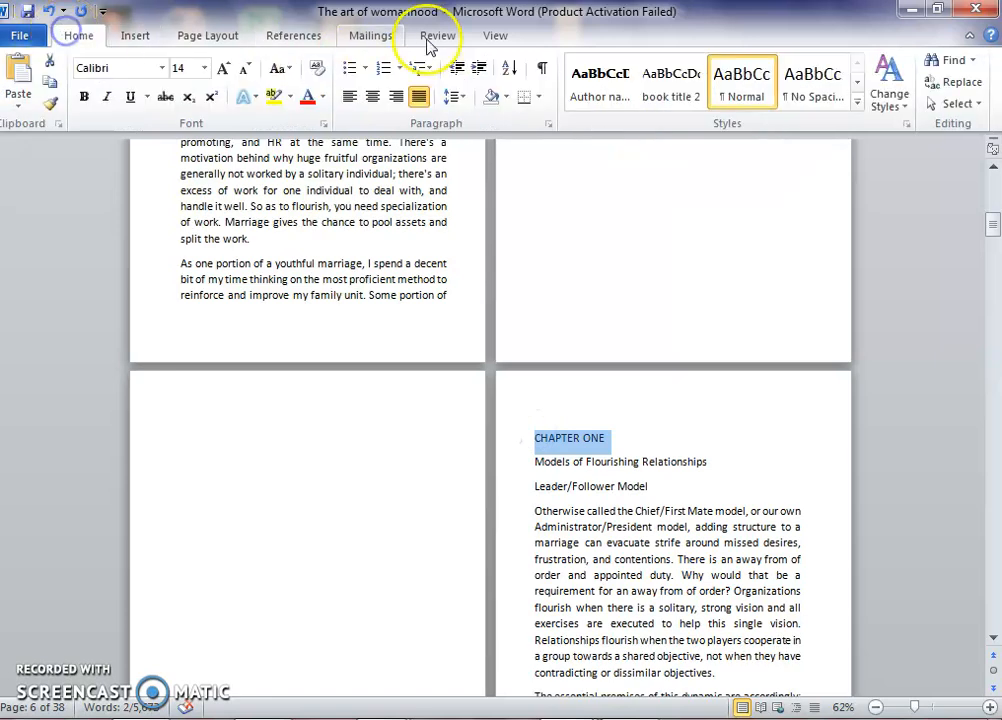
pyautogui.click(854, 106)
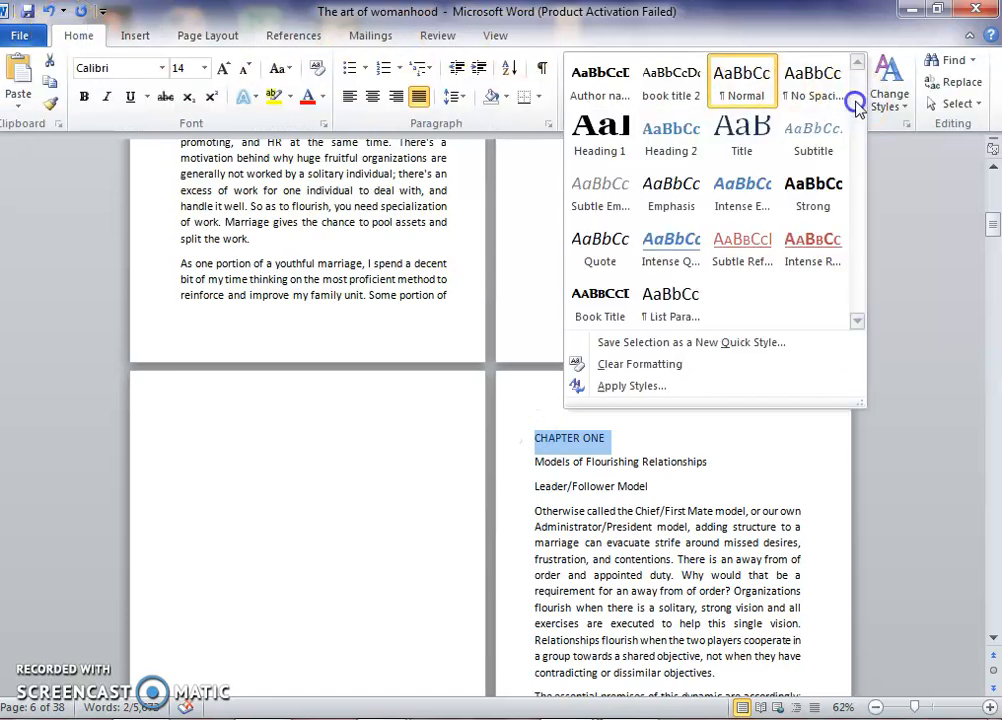
pyautogui.click(598, 130)
pyautogui.click(614, 581)
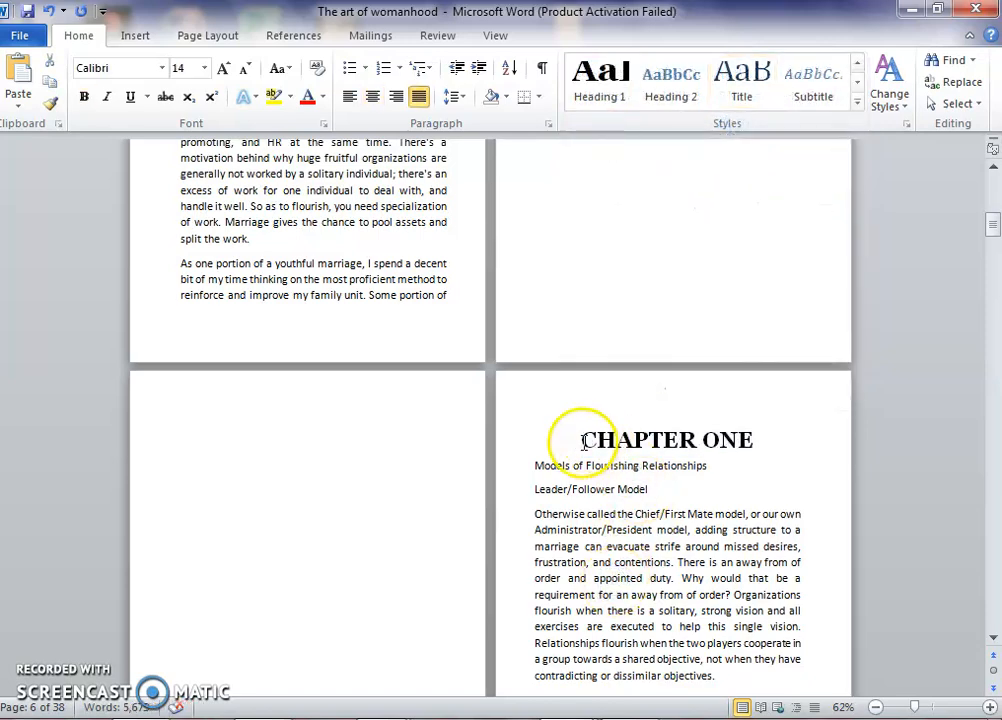
pyautogui.scroll(10, 409, 503)
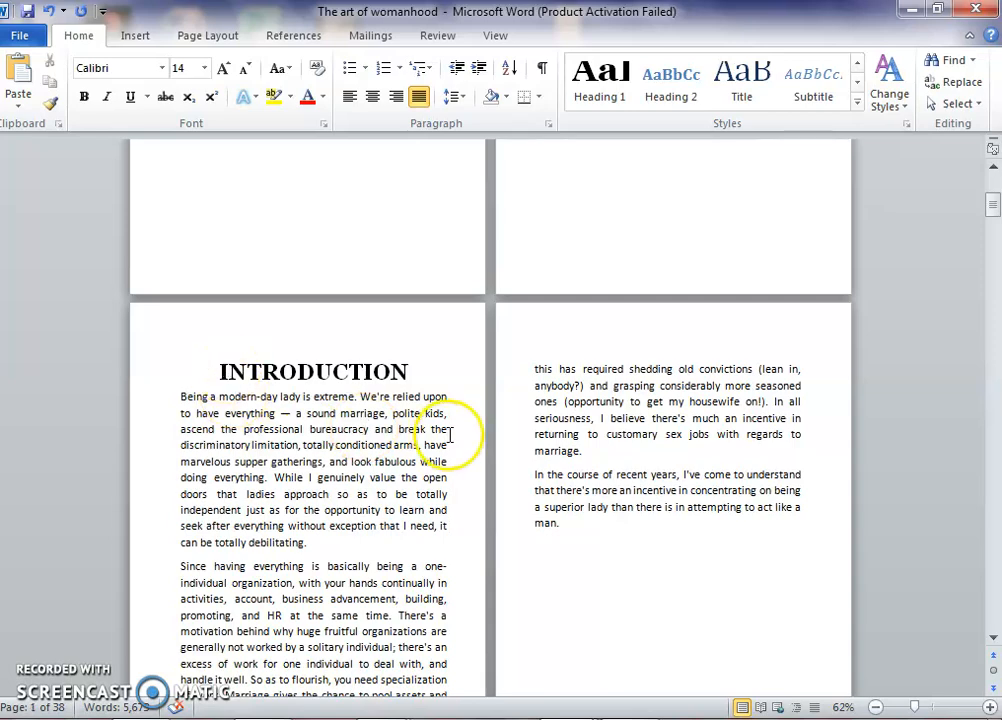
pyautogui.scroll(-4, 451, 437)
pyautogui.scroll(-6, 458, 447)
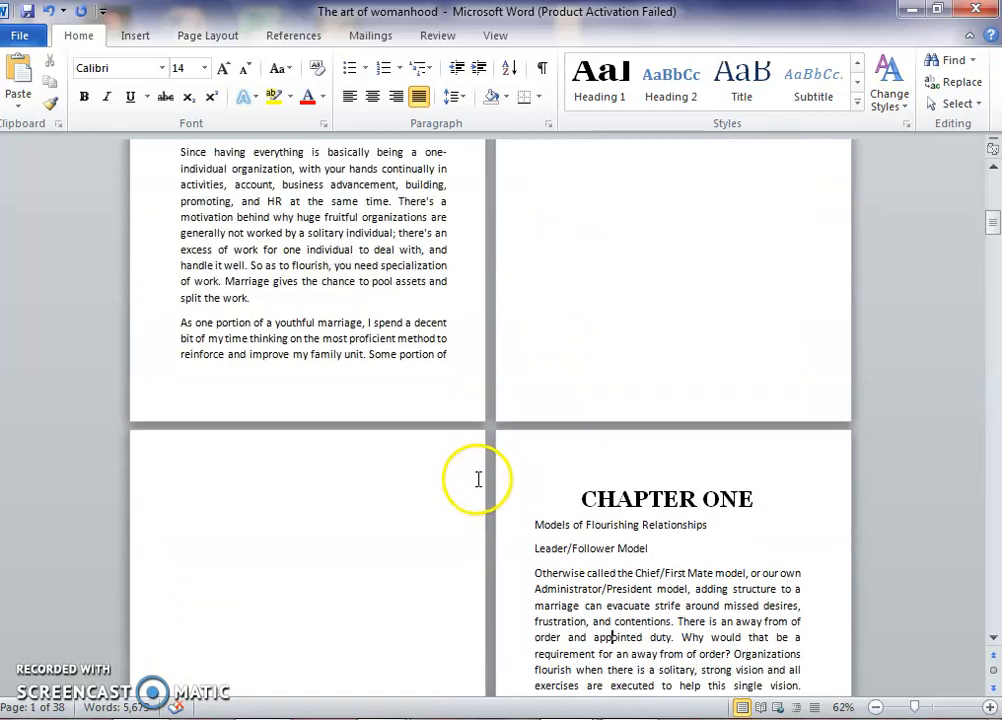
pyautogui.scroll(-2, 490, 524)
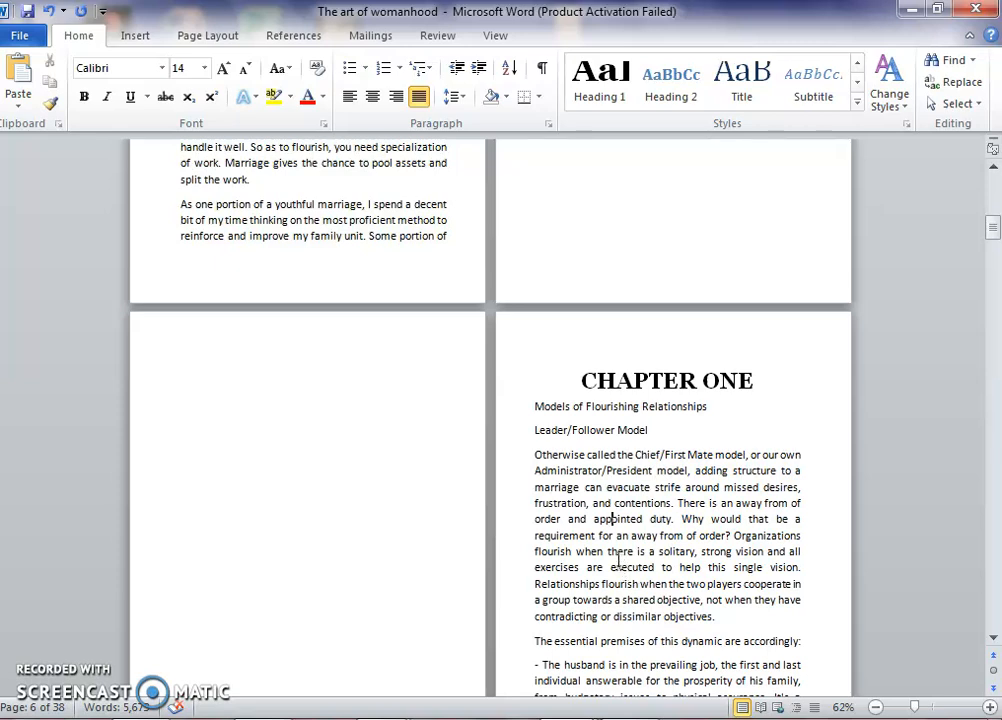
pyautogui.scroll(-1, 618, 560)
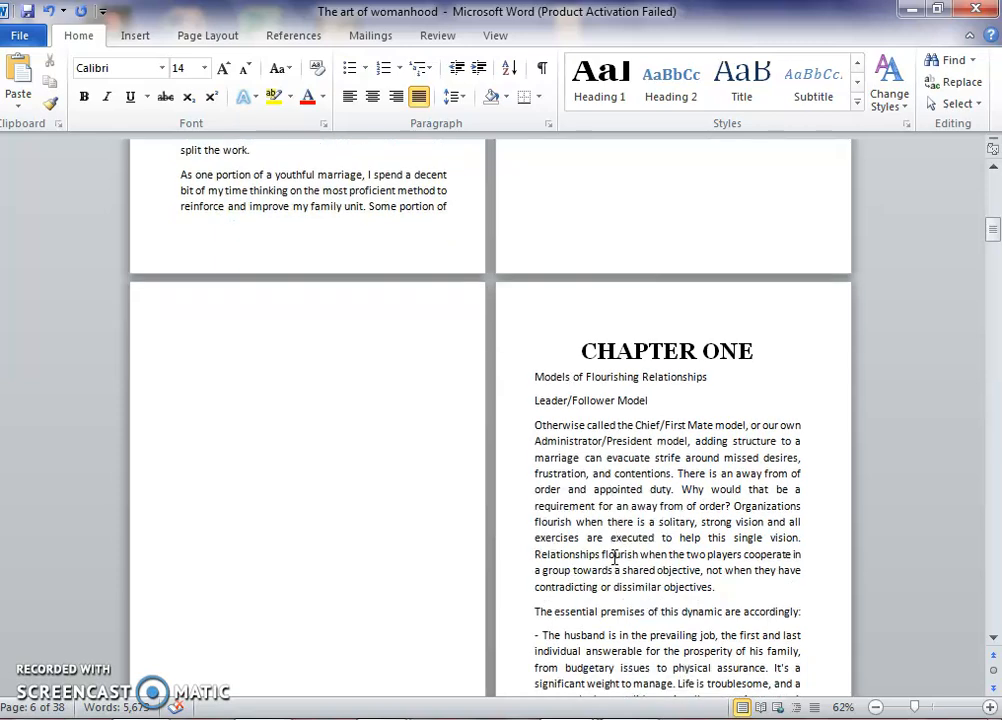